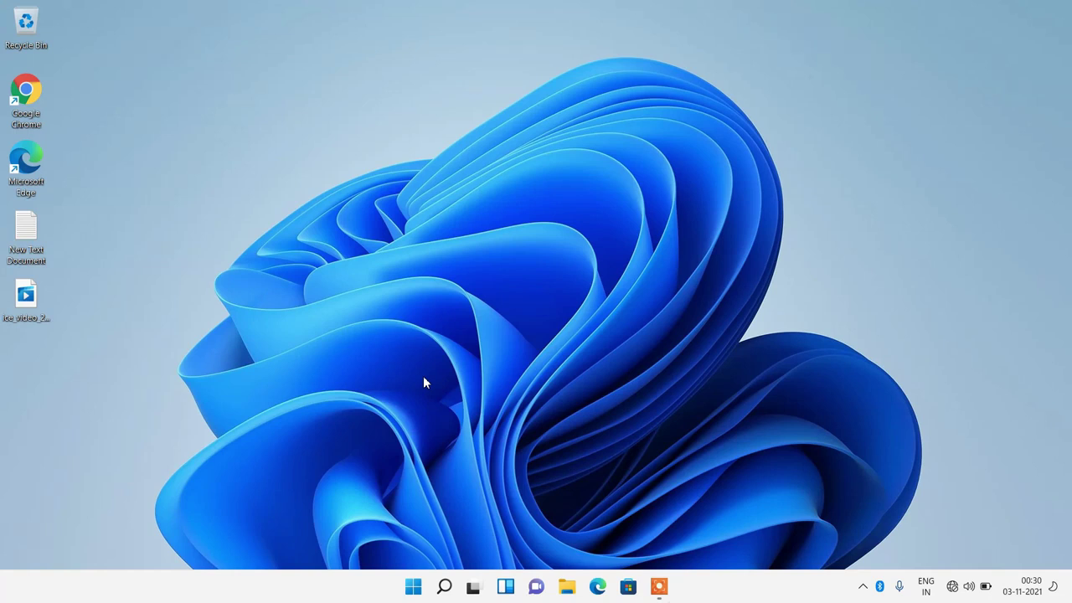
- Open the Windows Temp folder with the Run command "temp"
{"action": "key", "text": "super+r"}
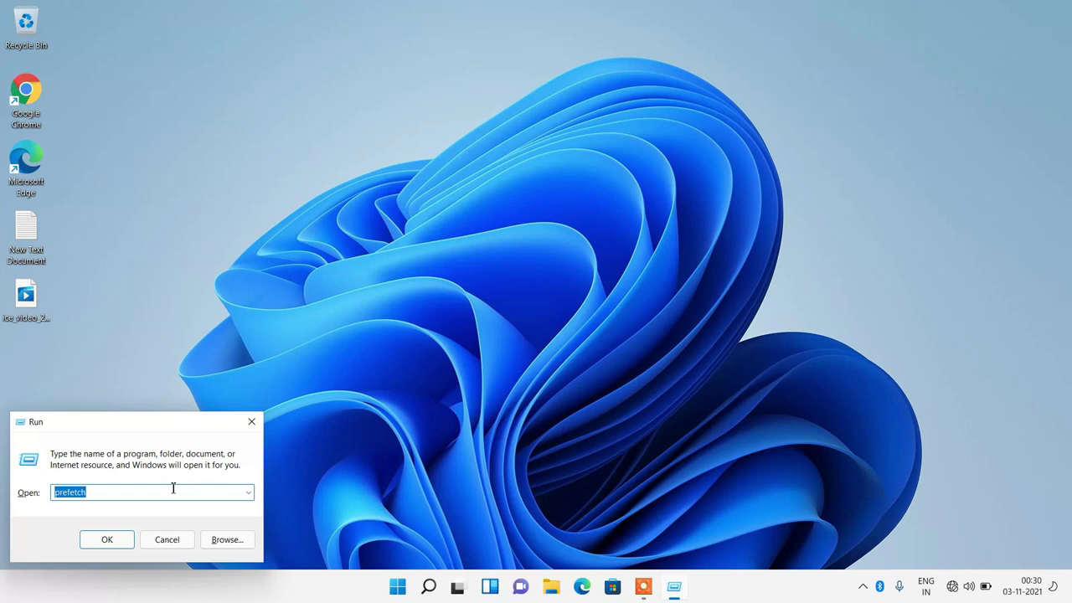
{"action": "type", "text": "temp"}
{"action": "left_click", "coordinate": [111, 541]}
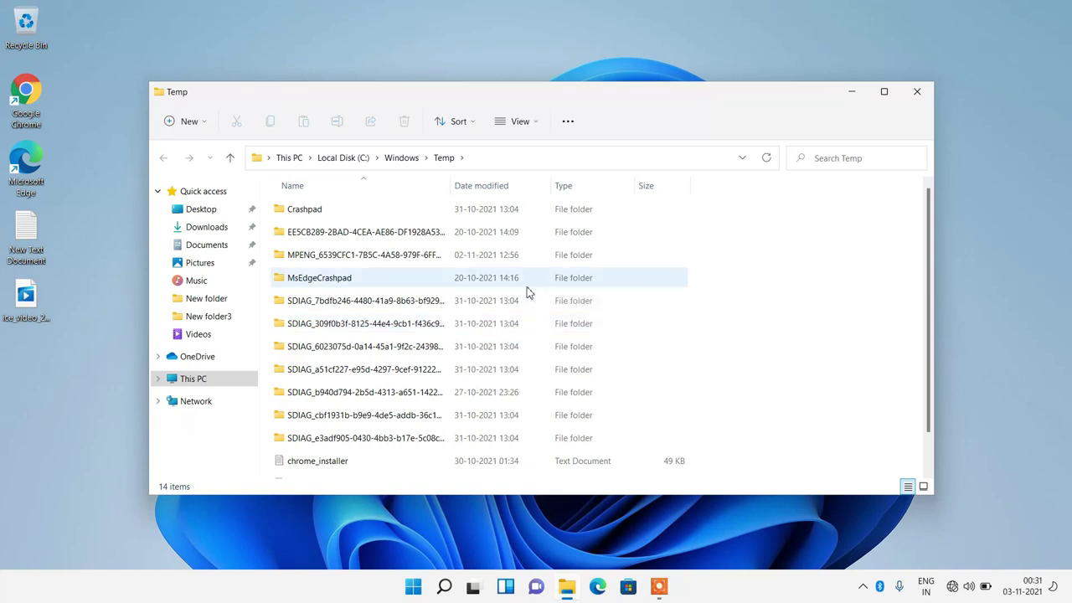
- Delete all items in the Windows Temp folder, granting administrator permission, and close the folder
{"action": "key", "text": "ctrl+a"}
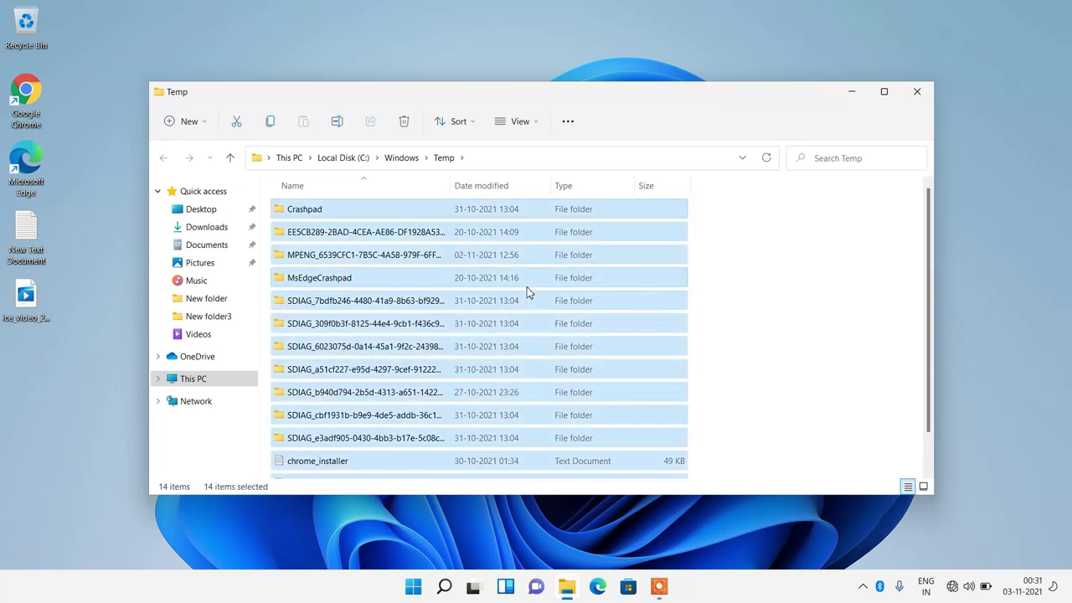
{"action": "key", "text": "Delete"}
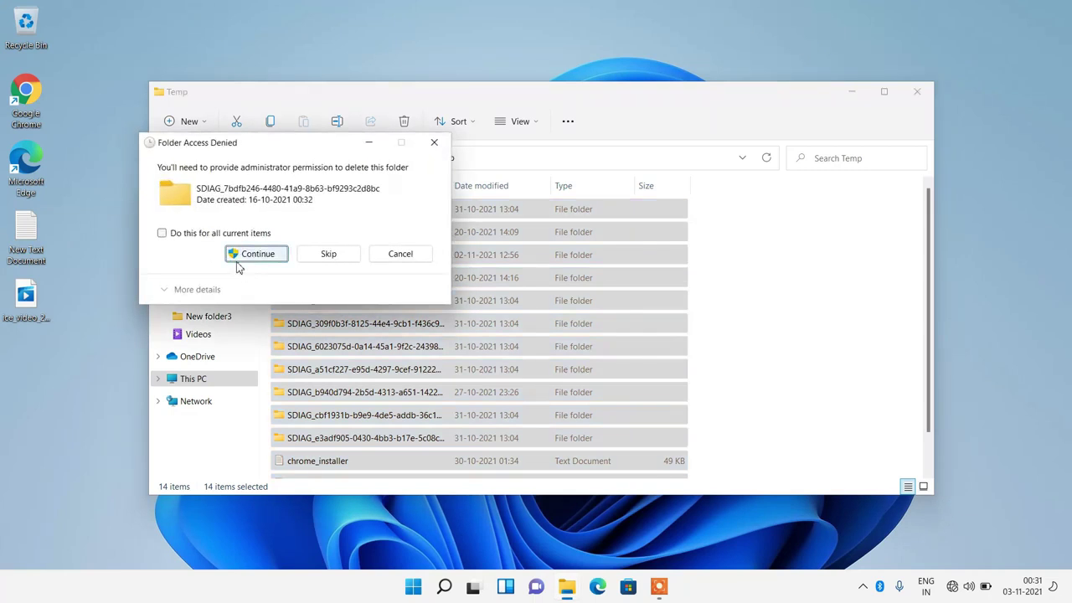
{"action": "left_click", "coordinate": [257, 254]}
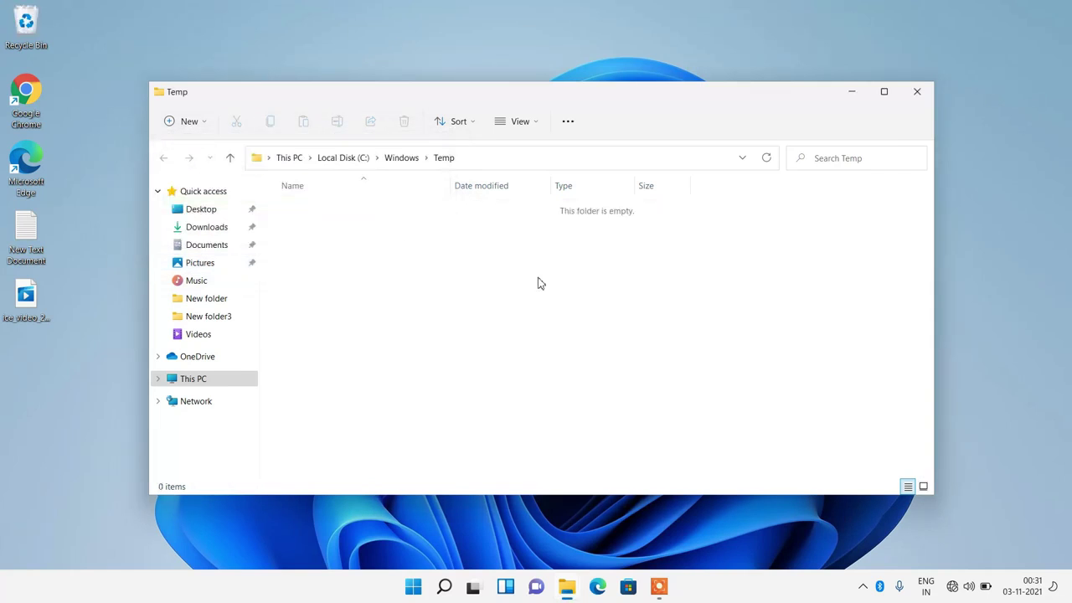
{"action": "left_click", "coordinate": [917, 93]}
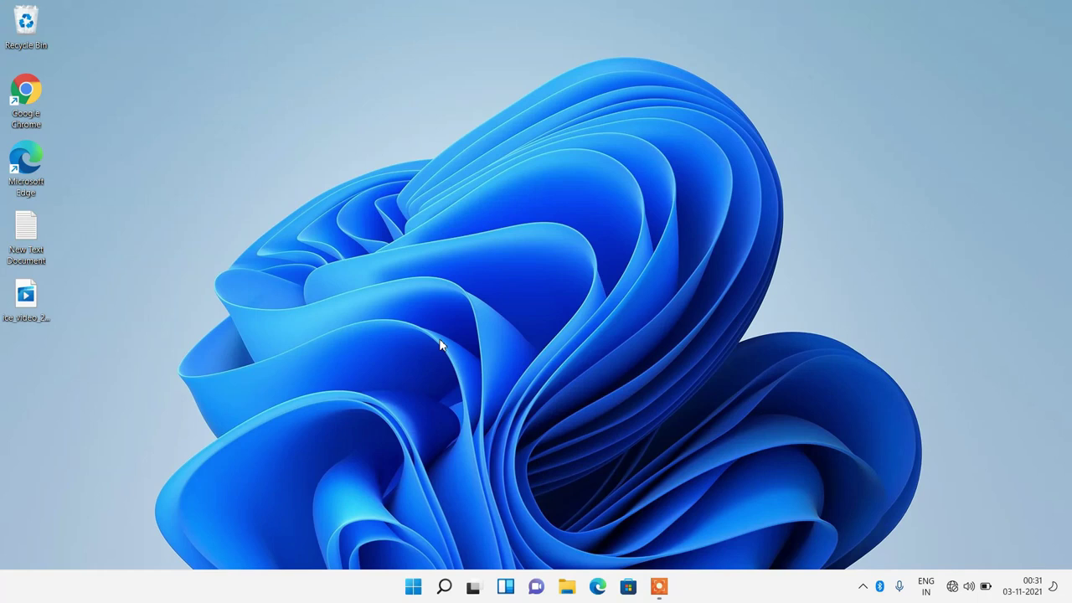
- Open the user's local Temp folder with the Run command "%temp%"
{"action": "key", "text": "super+r"}
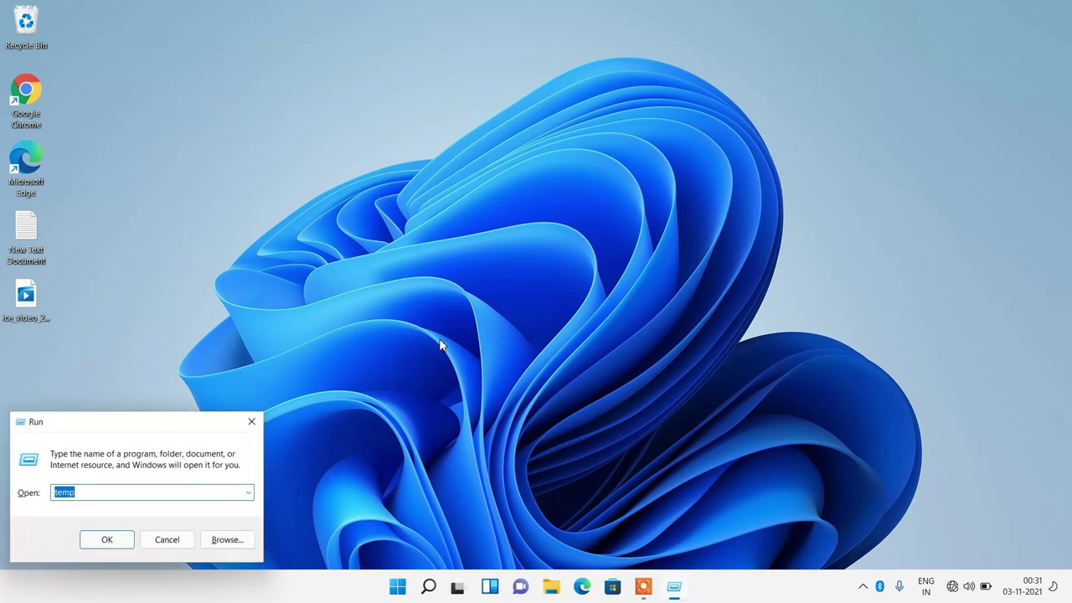
{"action": "type", "text": "%te"}
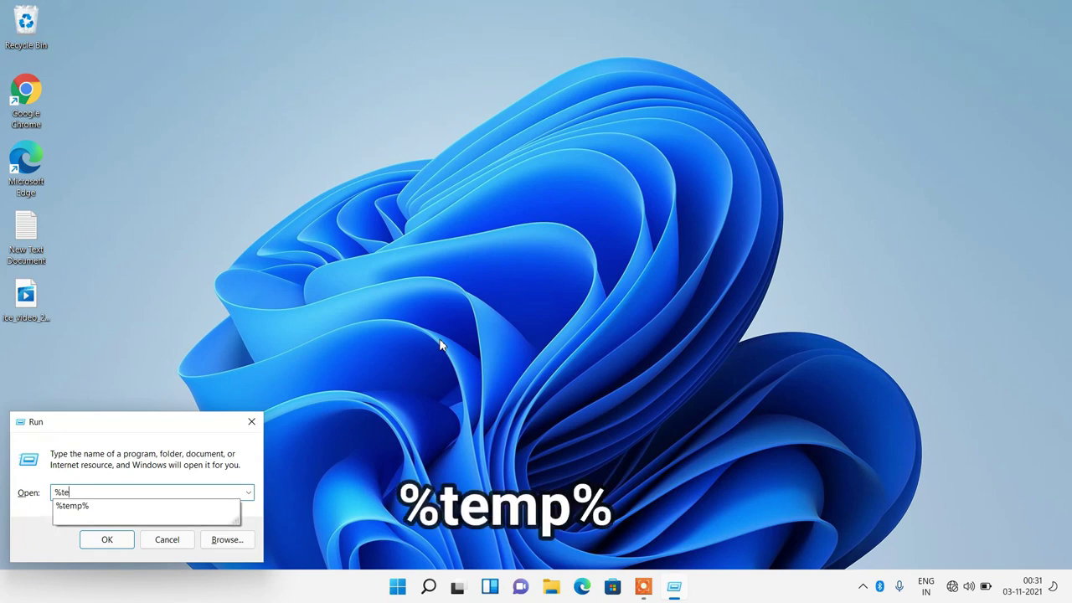
{"action": "type", "text": "mp%"}
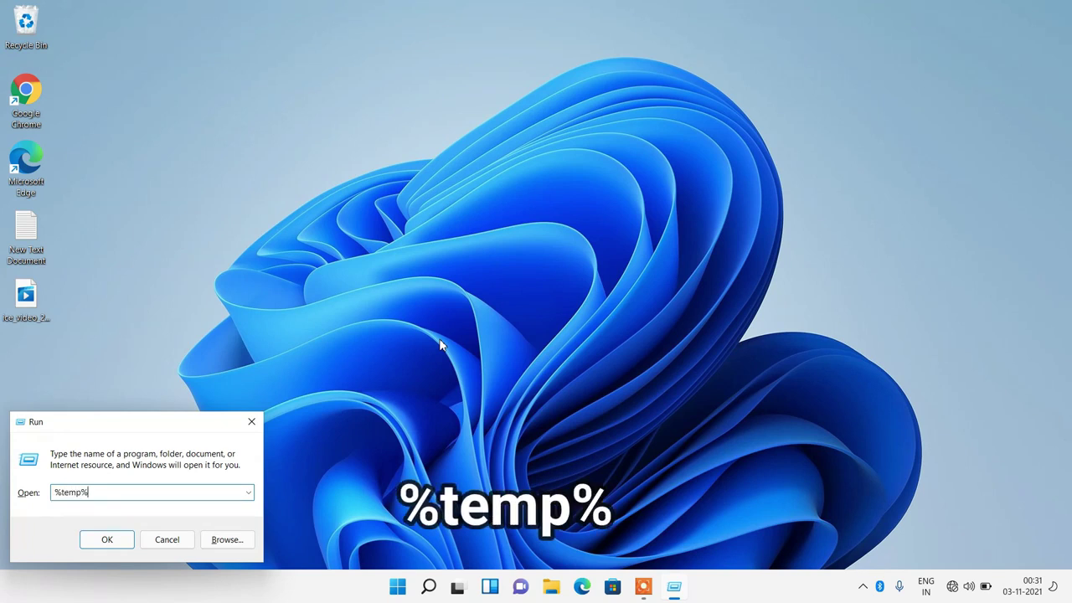
{"action": "left_click", "coordinate": [98, 540]}
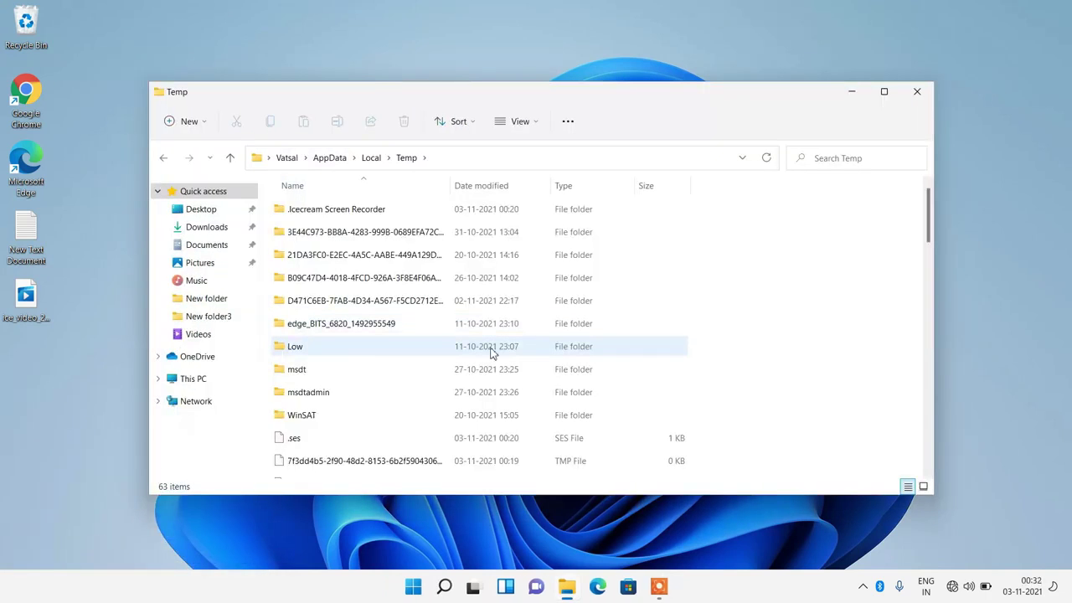
- Delete everything in the user's Temp folder with administrator permission, skipping all files in use, and close the folder
{"action": "key", "text": "ctrl+a"}
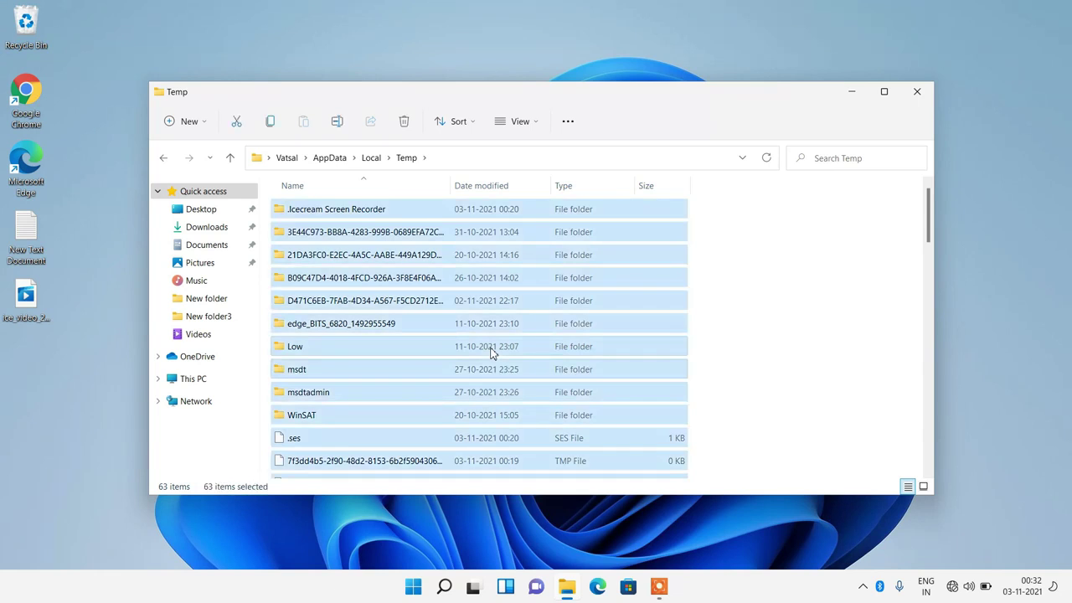
{"action": "key", "text": "Delete"}
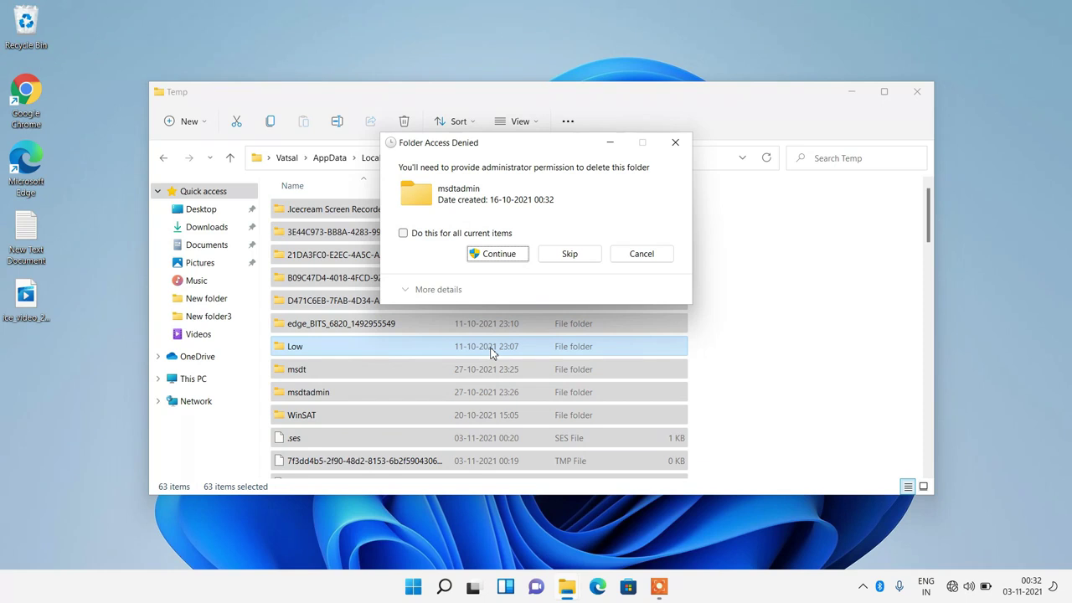
{"action": "left_click", "coordinate": [499, 254]}
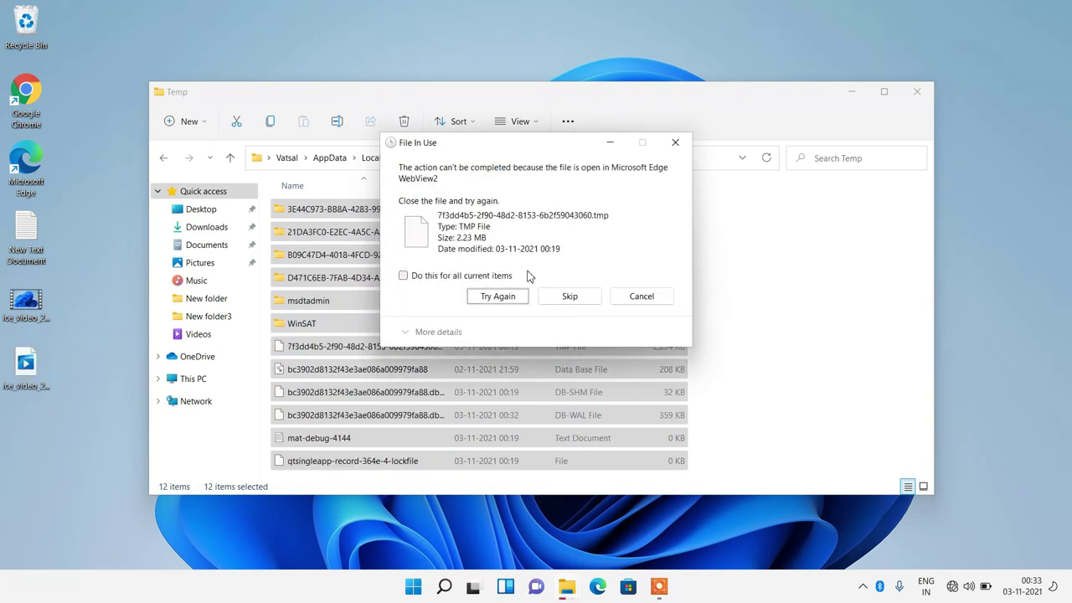
{"action": "left_click", "coordinate": [570, 298]}
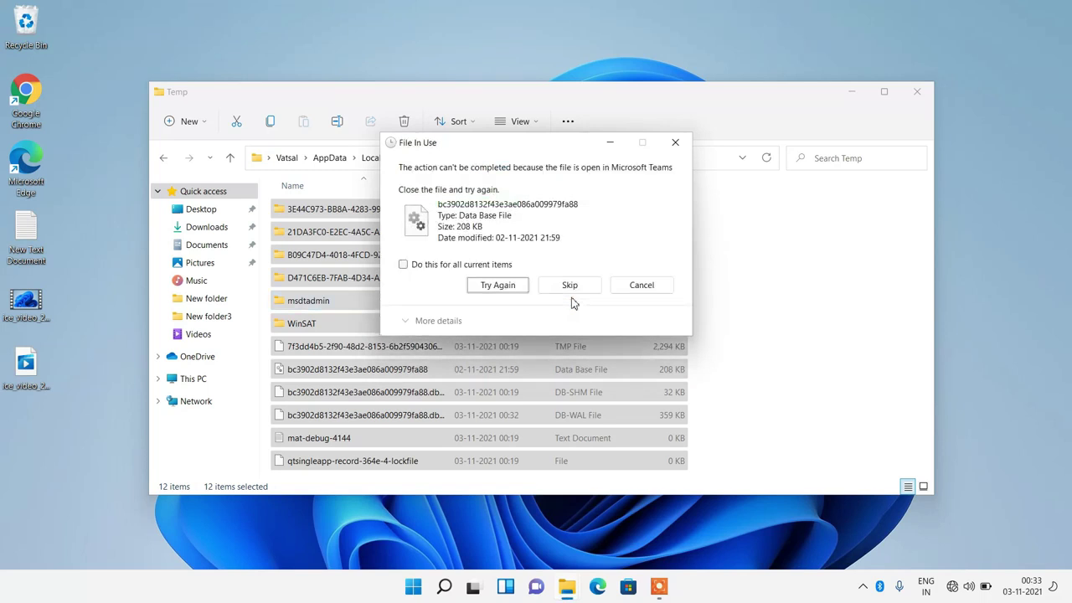
{"action": "left_click", "coordinate": [566, 293]}
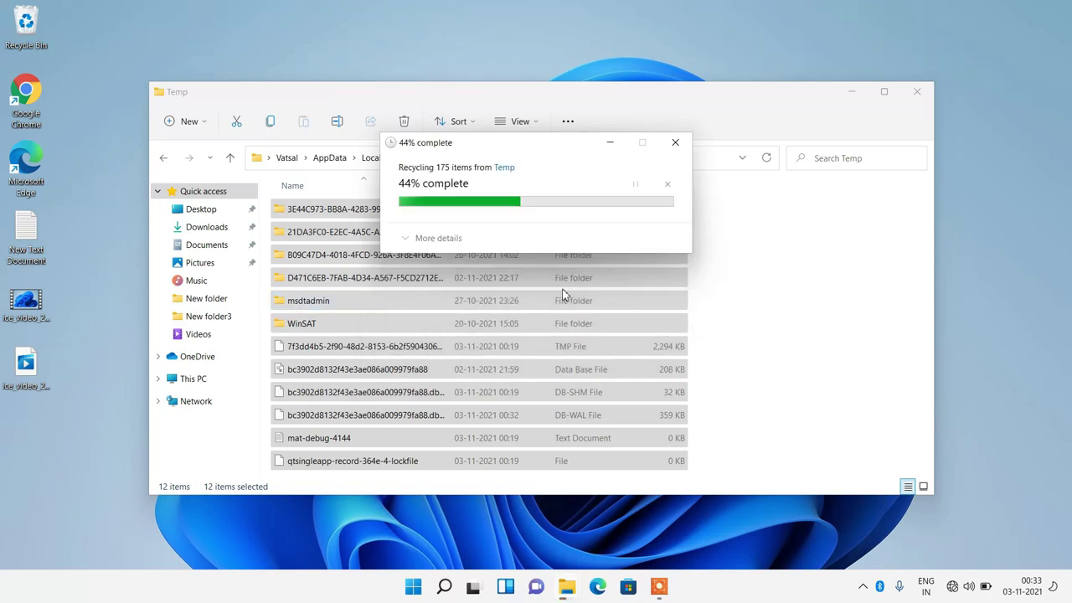
{"action": "left_click", "coordinate": [567, 289]}
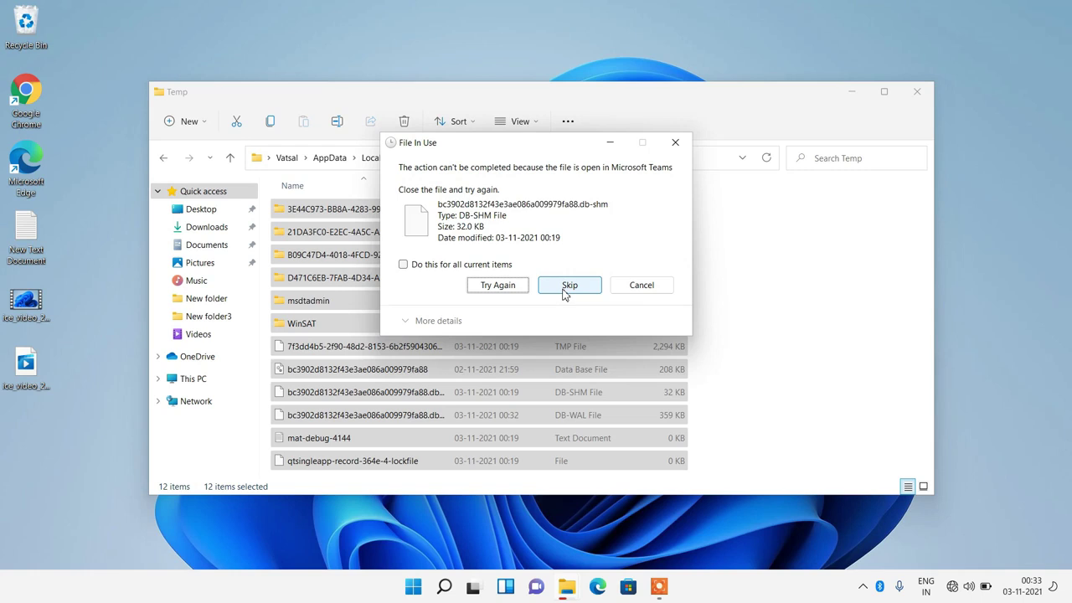
{"action": "left_click", "coordinate": [404, 266]}
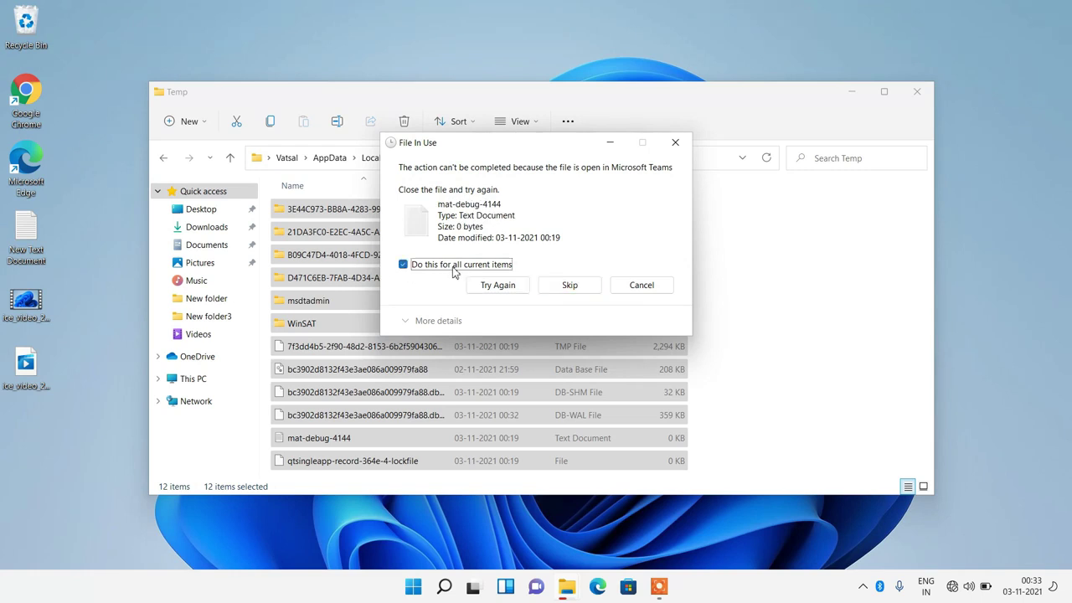
{"action": "left_click", "coordinate": [571, 288]}
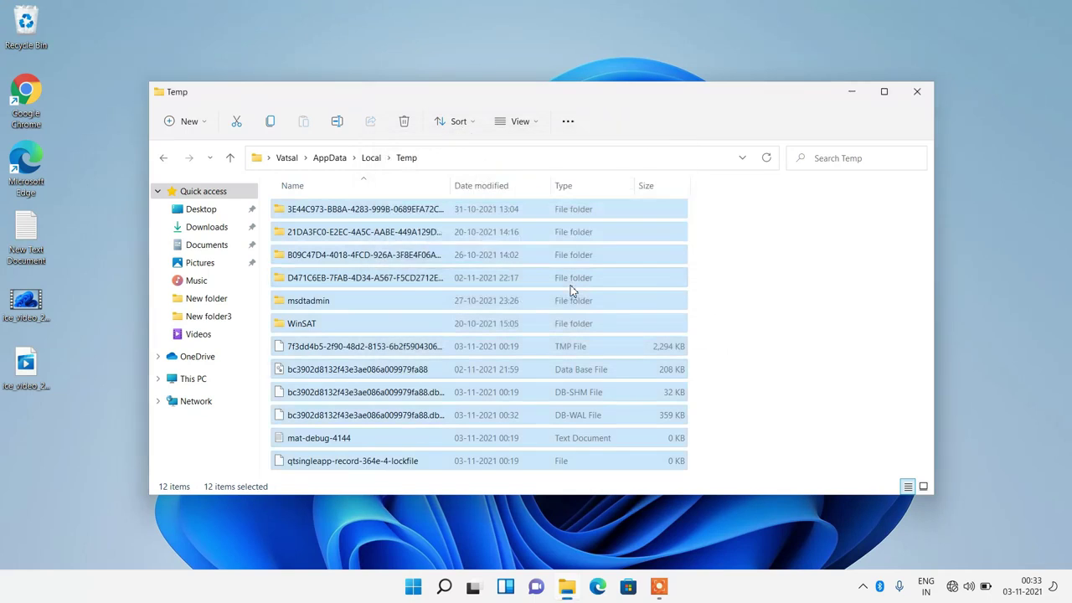
{"action": "left_click", "coordinate": [727, 321]}
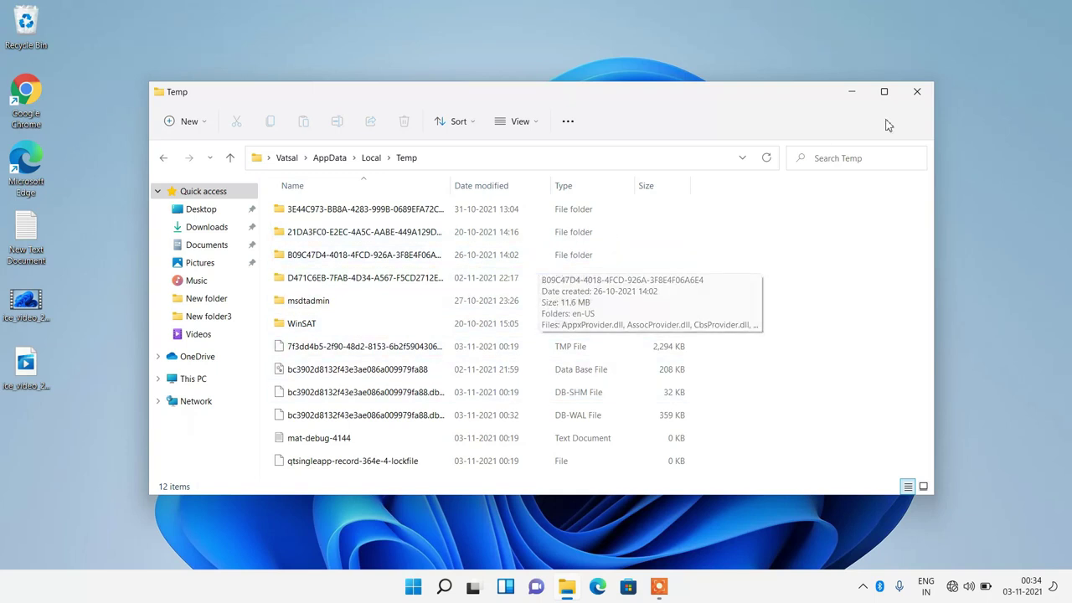
{"action": "left_click", "coordinate": [919, 93]}
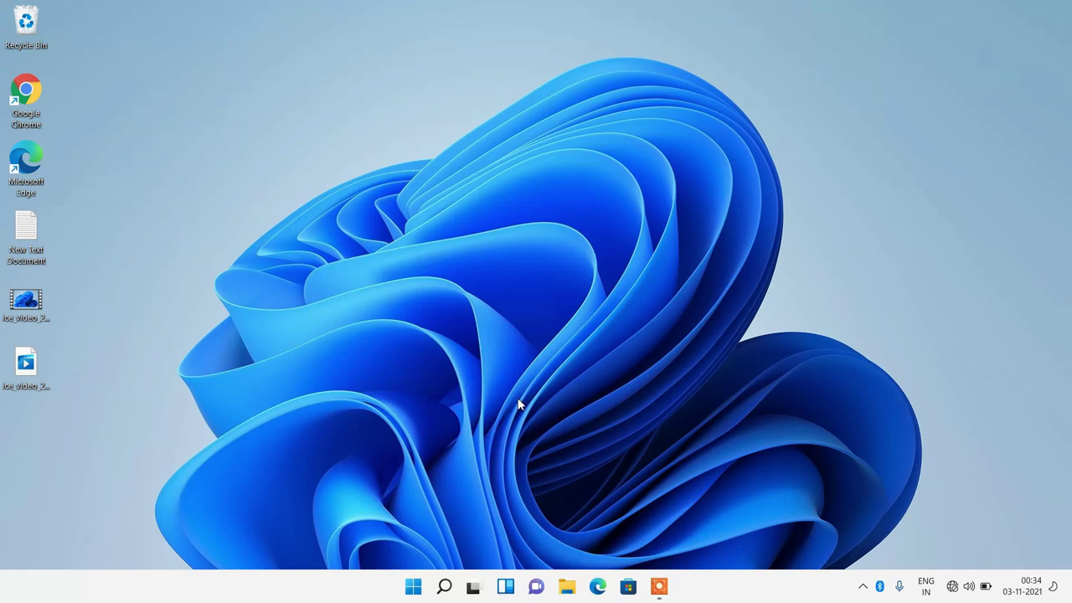
- Open the Windows Prefetch folder with the Run command "prefetch"
{"action": "key", "text": "super+r"}
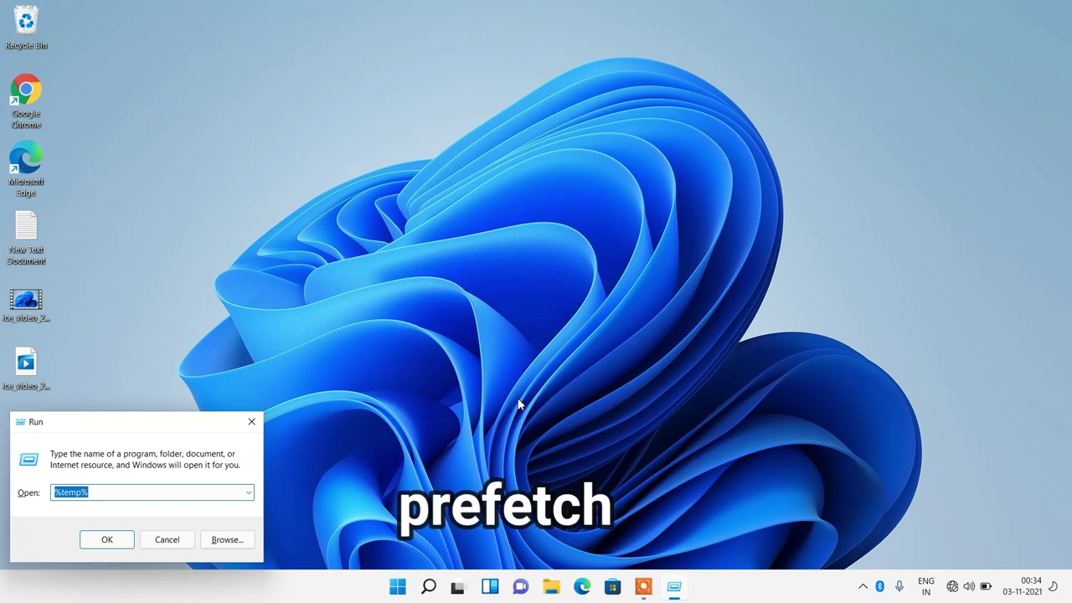
{"action": "type", "text": "pre"}
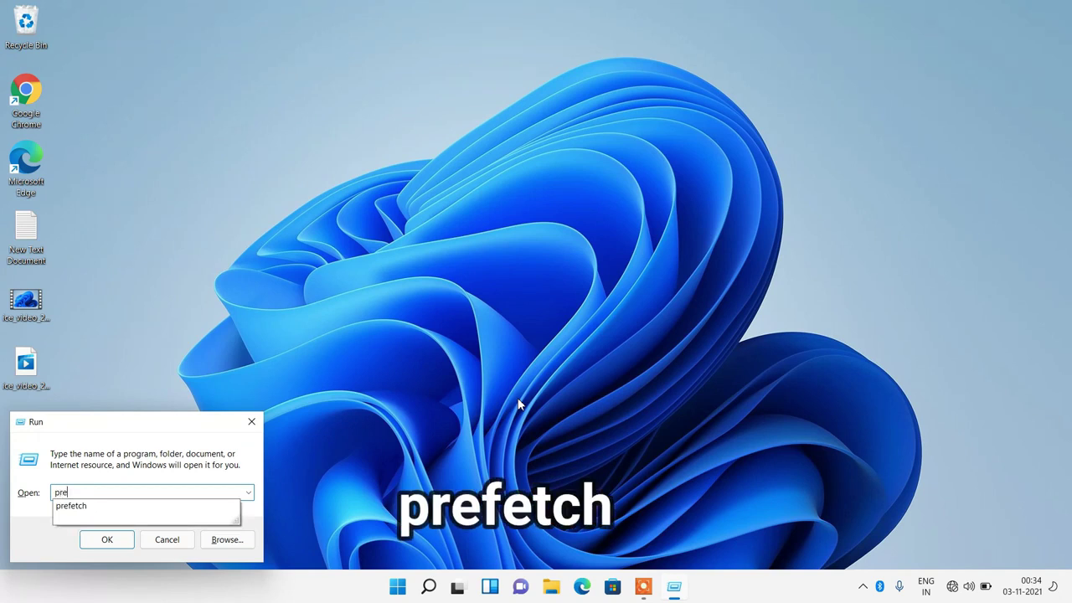
{"action": "type", "text": "fetch"}
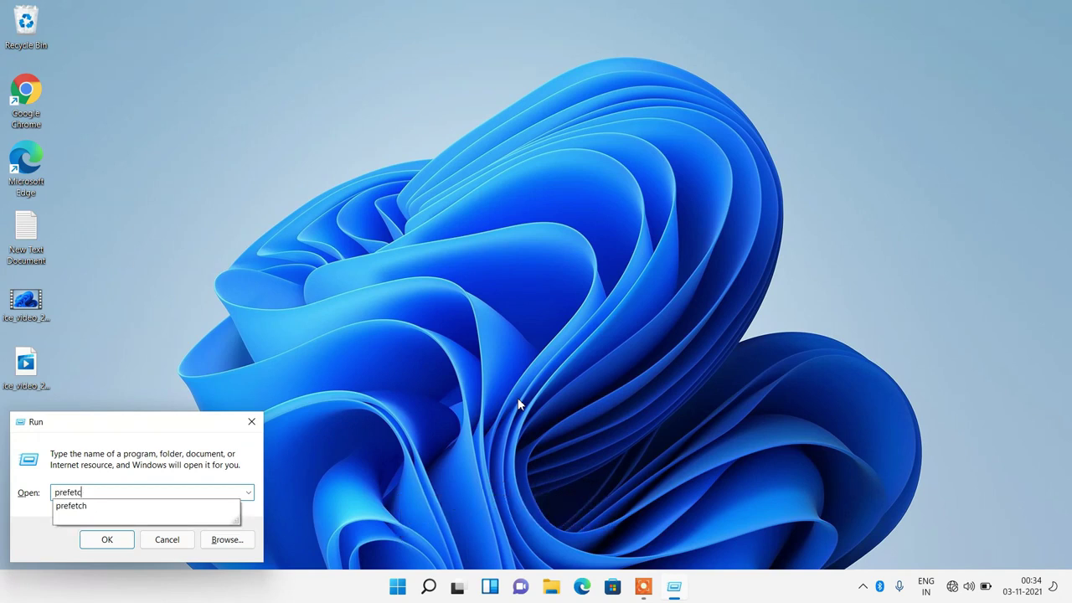
{"action": "left_click", "coordinate": [110, 539]}
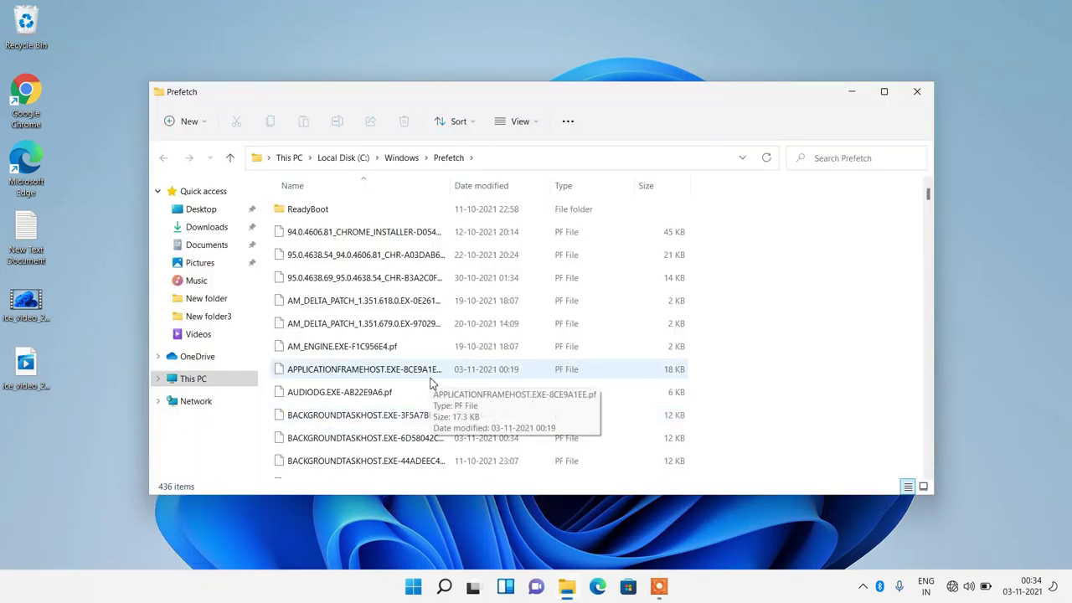
- Delete all items in the Prefetch folder, skipping the file in use, and close the folder
{"action": "key", "text": "ctrl+a"}
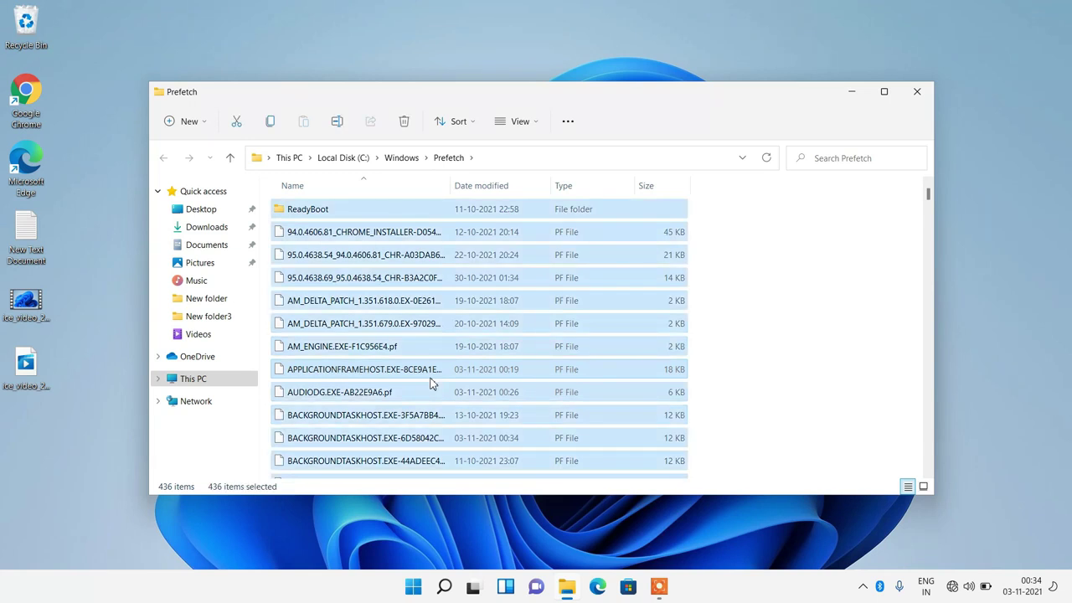
{"action": "key", "text": "Delete"}
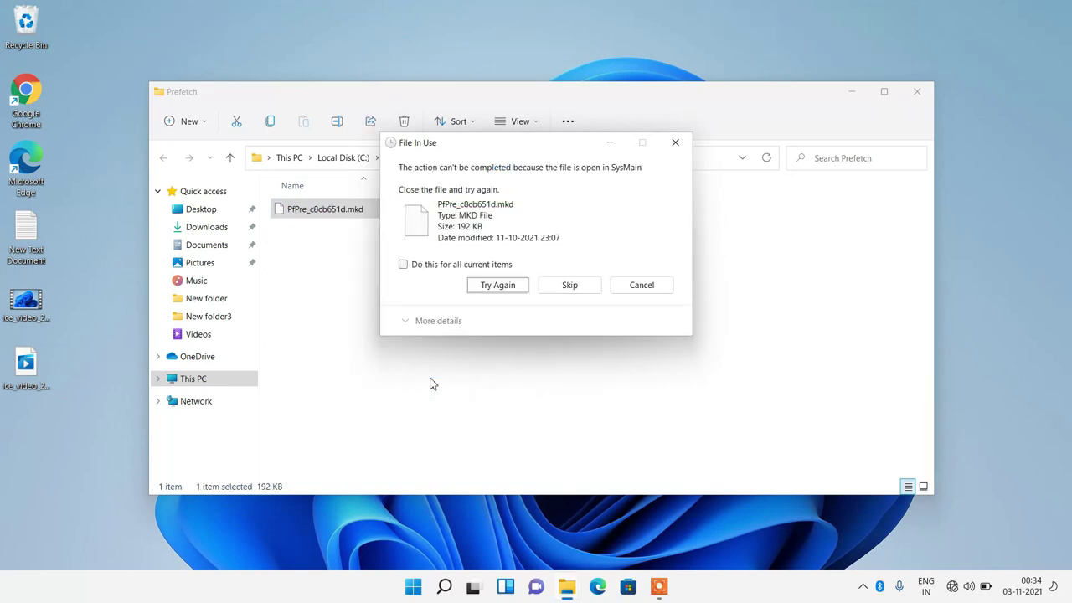
{"action": "left_click", "coordinate": [582, 291]}
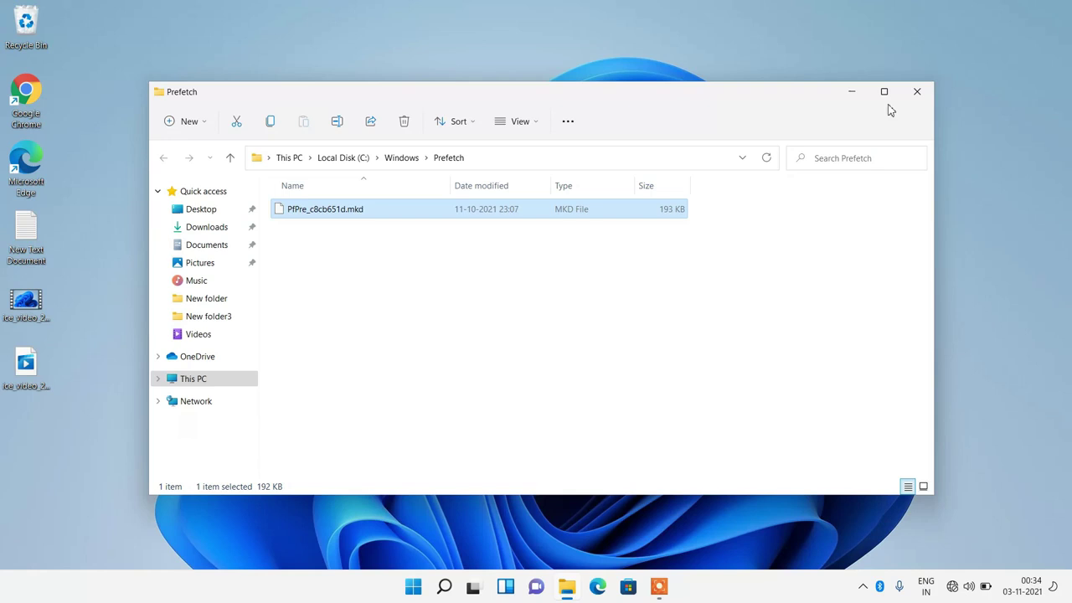
{"action": "left_click", "coordinate": [918, 92]}
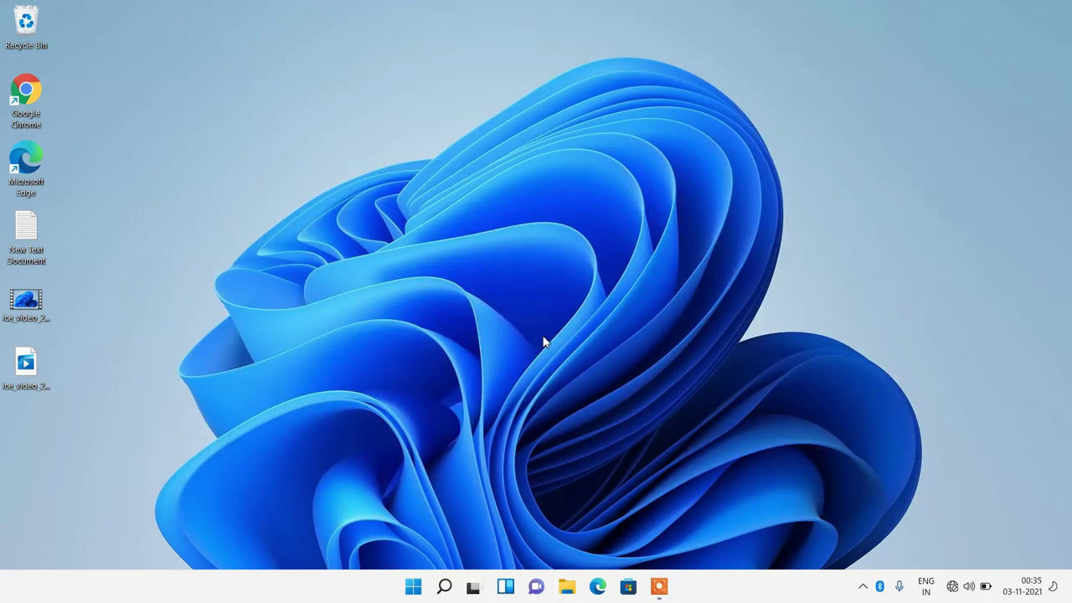
- Execute the "tree" command through Run
{"action": "key", "text": "super+r"}
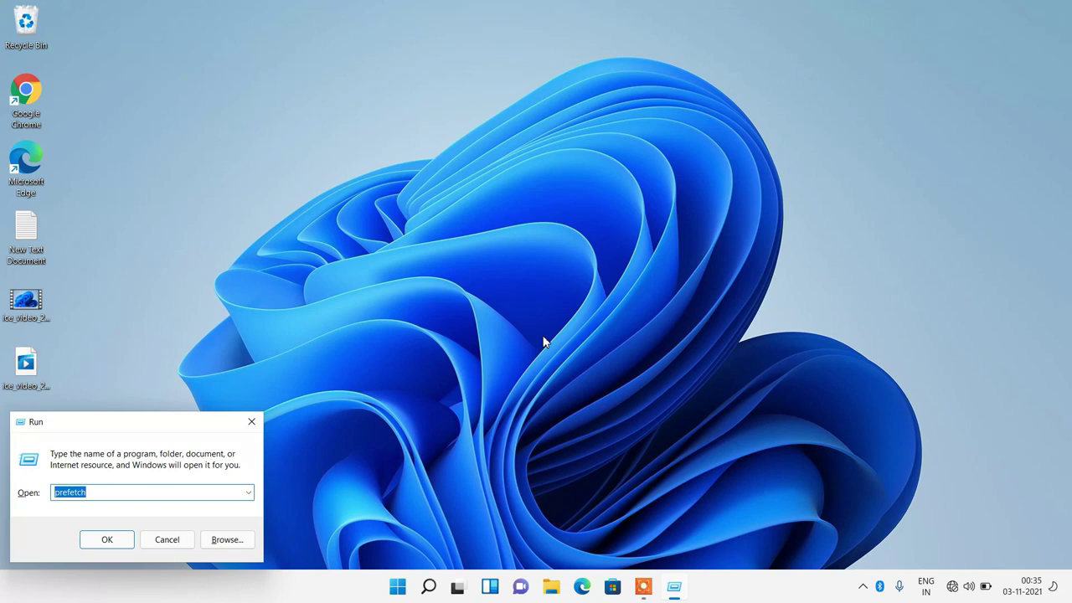
{"action": "type", "text": "tree"}
{"action": "left_click", "coordinate": [108, 540]}
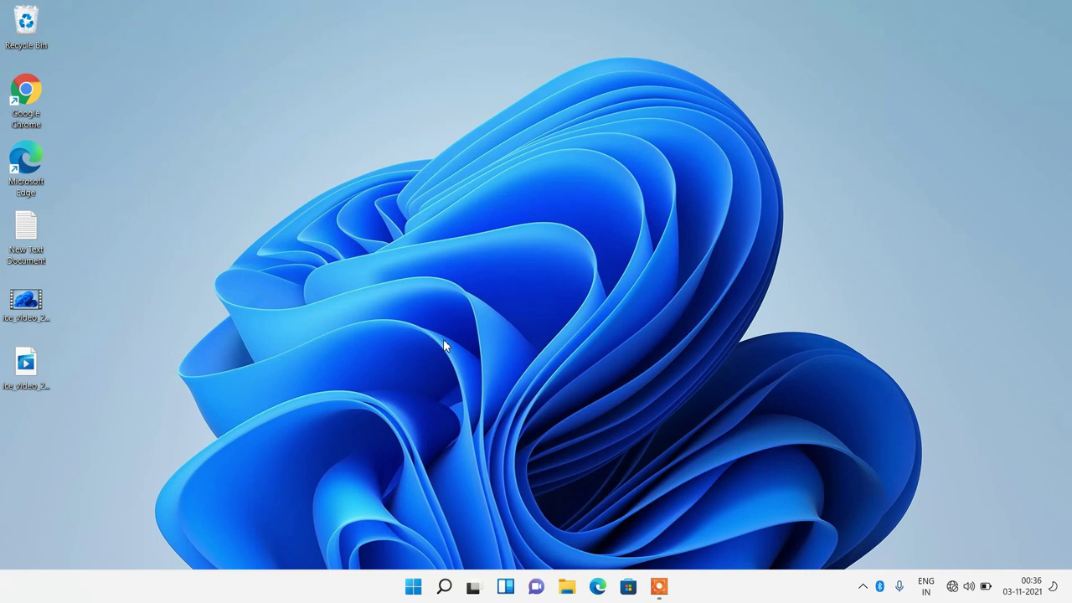
- Open System Configuration by searching for "msconfig" and hide all Microsoft services in its list of services
{"action": "left_click", "coordinate": [445, 590]}
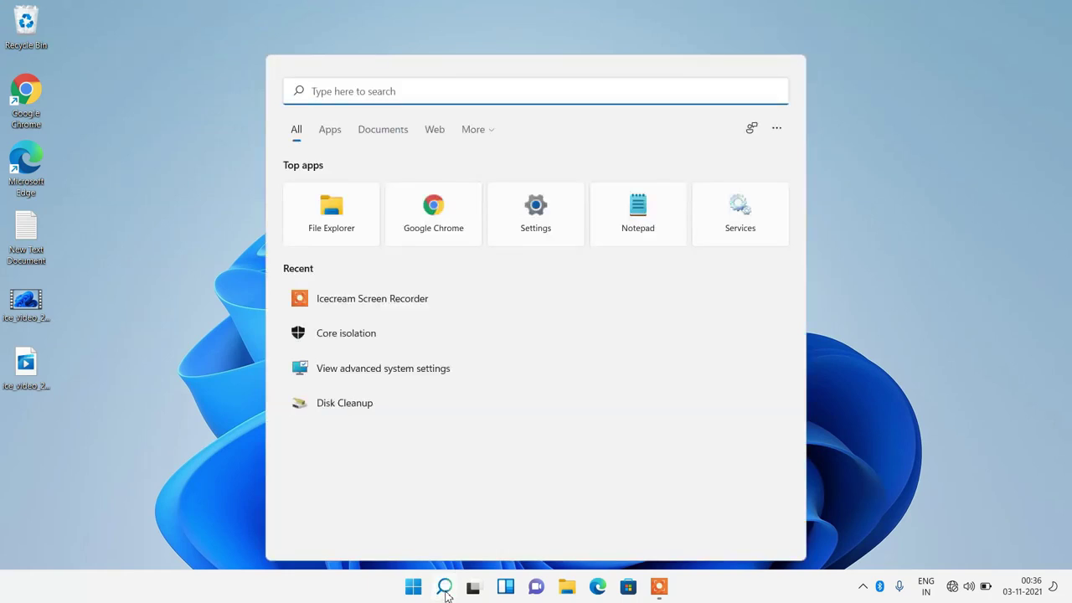
{"action": "type", "text": "msconfig"}
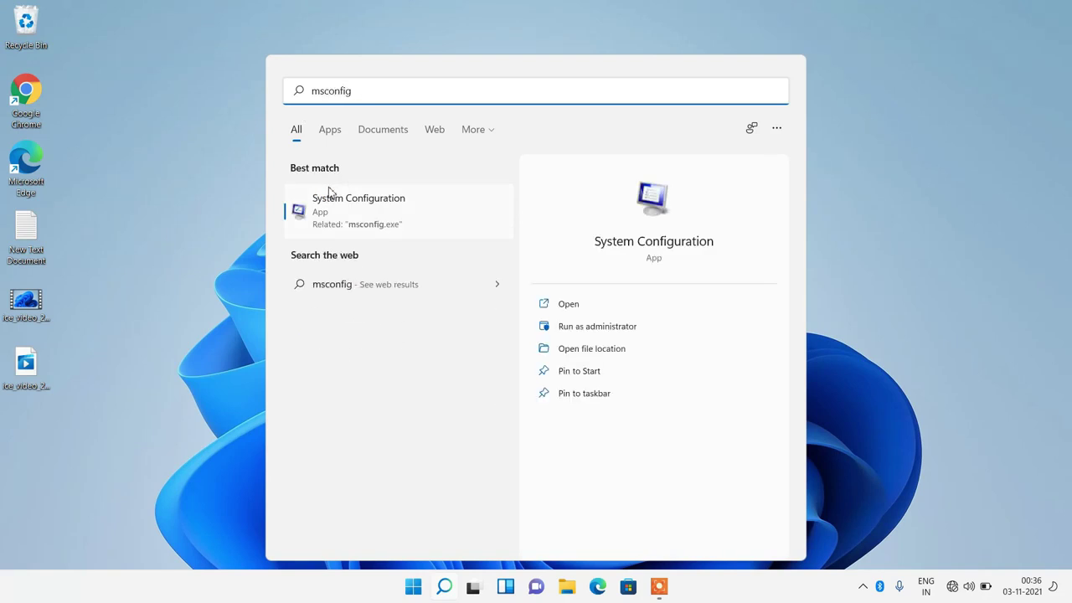
{"action": "left_click", "coordinate": [379, 208]}
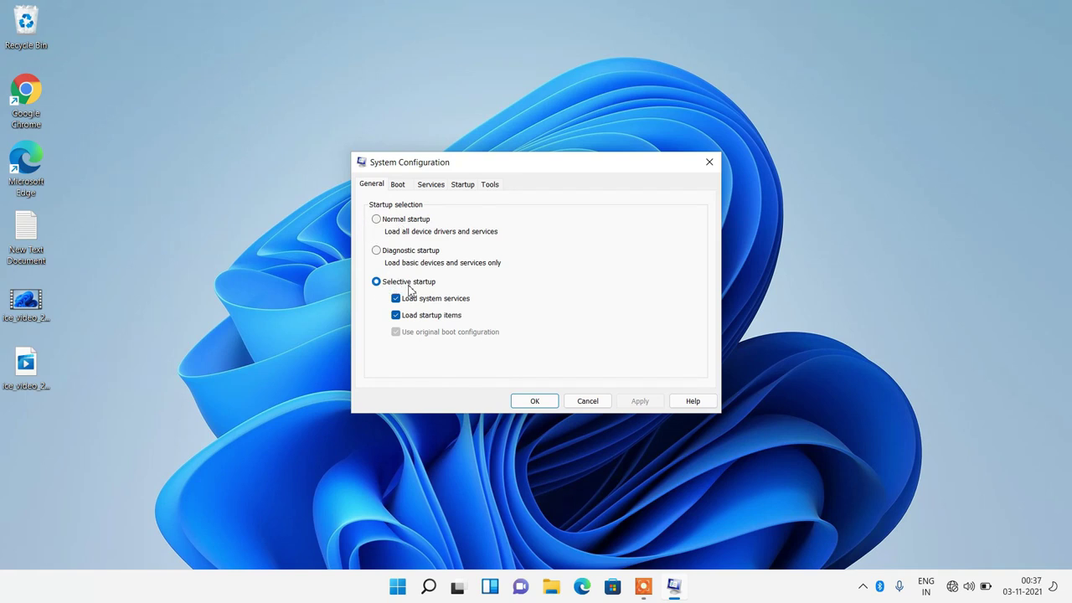
{"action": "left_click", "coordinate": [430, 185]}
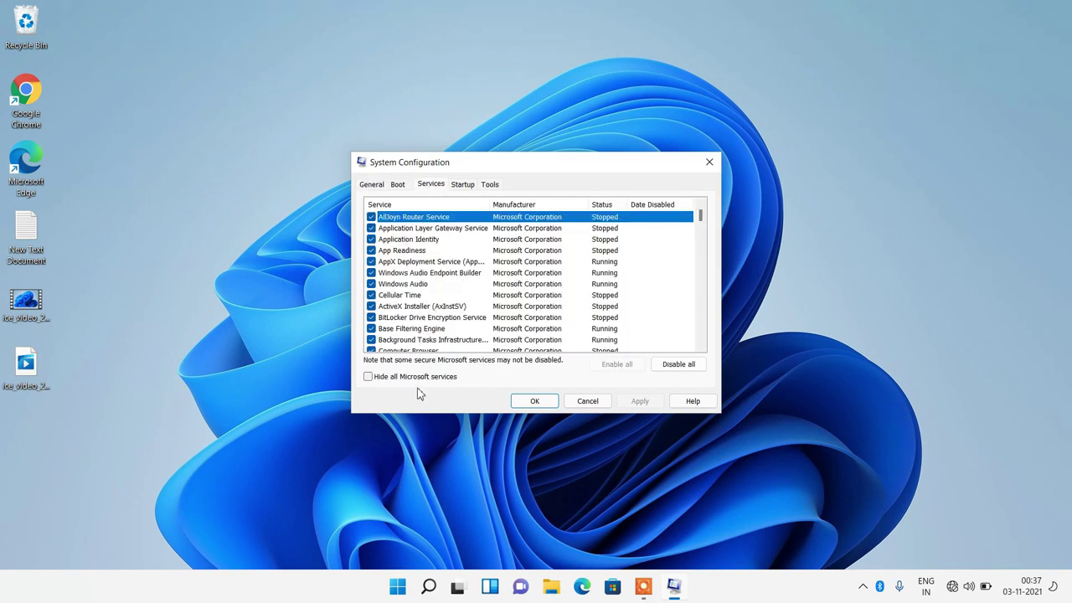
{"action": "left_click", "coordinate": [369, 378]}
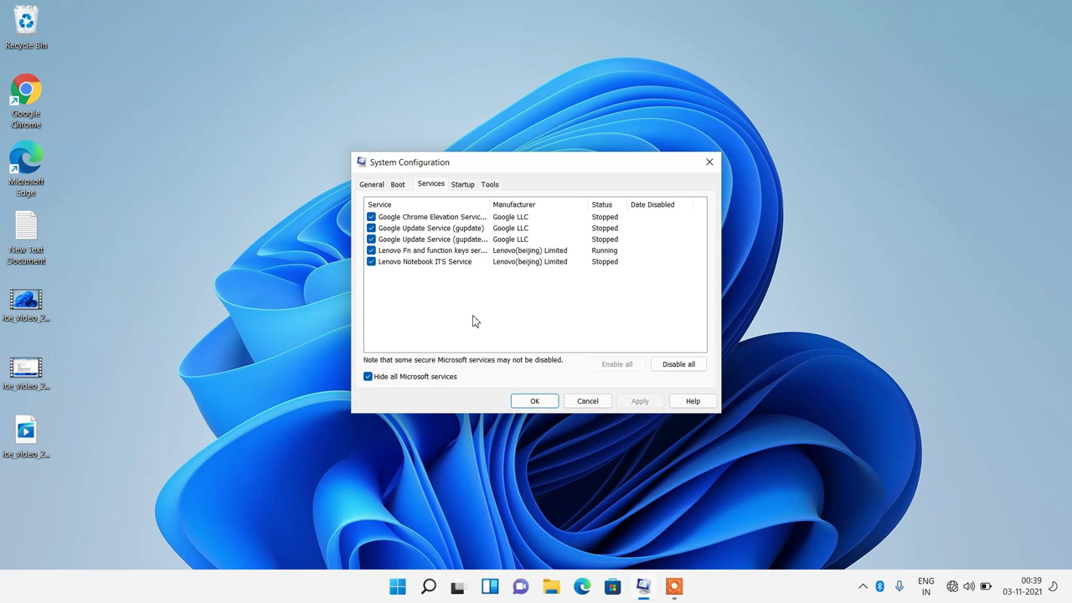
- Disable all the listed non-Microsoft services and open Task Manager's list of startup apps from System Configuration
{"action": "left_click", "coordinate": [680, 369]}
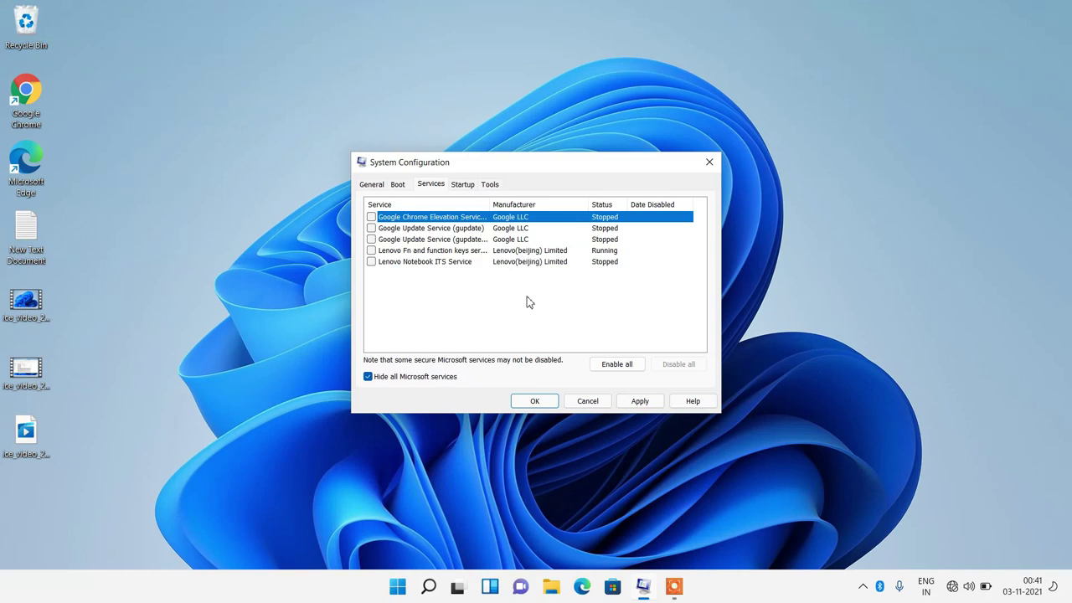
{"action": "left_click", "coordinate": [463, 186]}
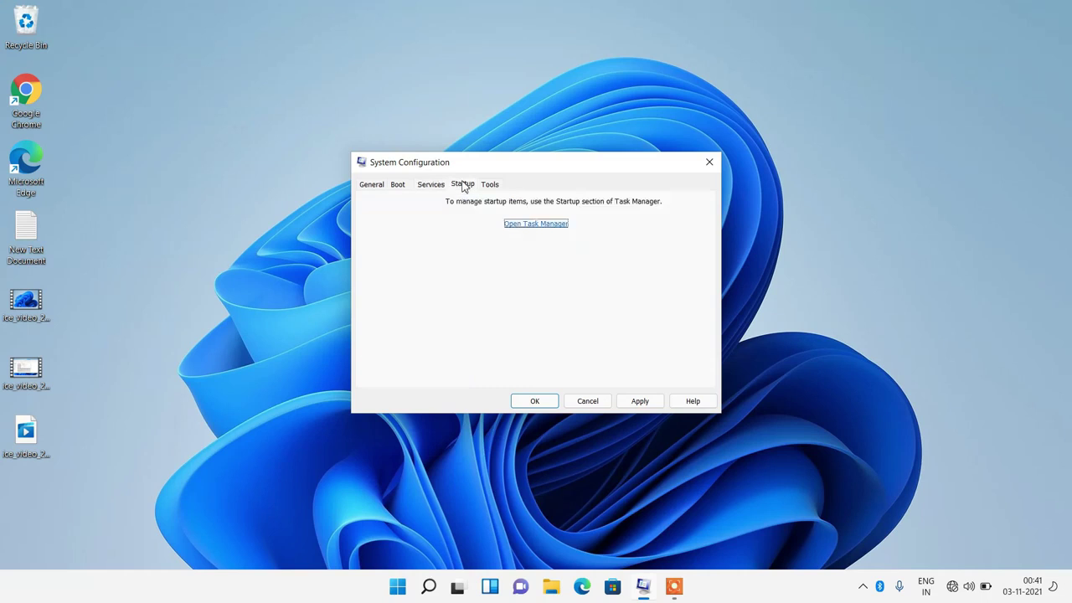
{"action": "left_click", "coordinate": [525, 232]}
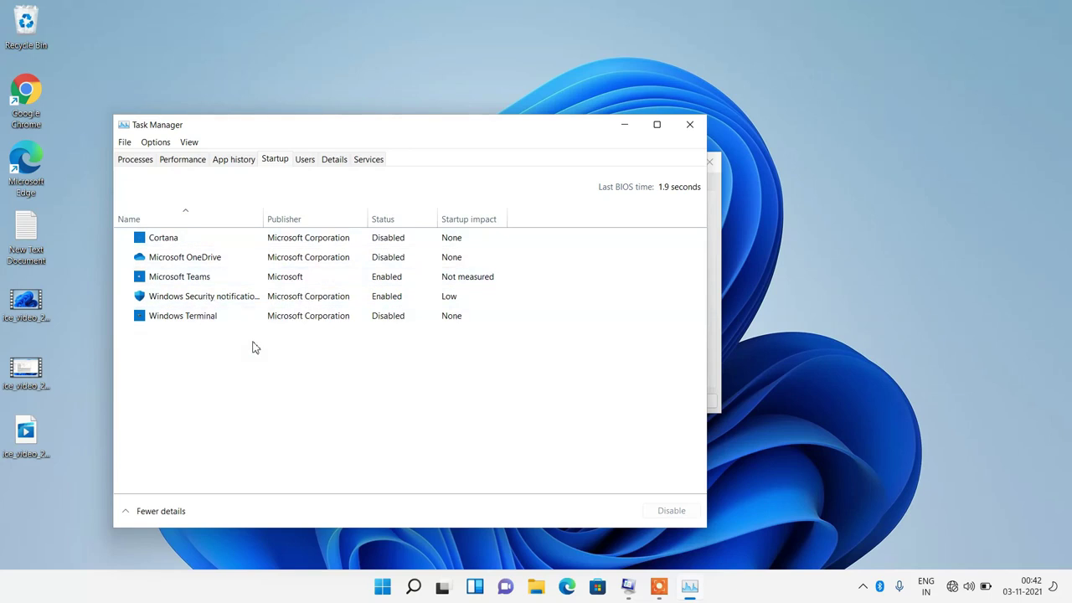
- Disable Microsoft Teams as a startup app and close Task Manager
{"action": "left_click", "coordinate": [215, 284]}
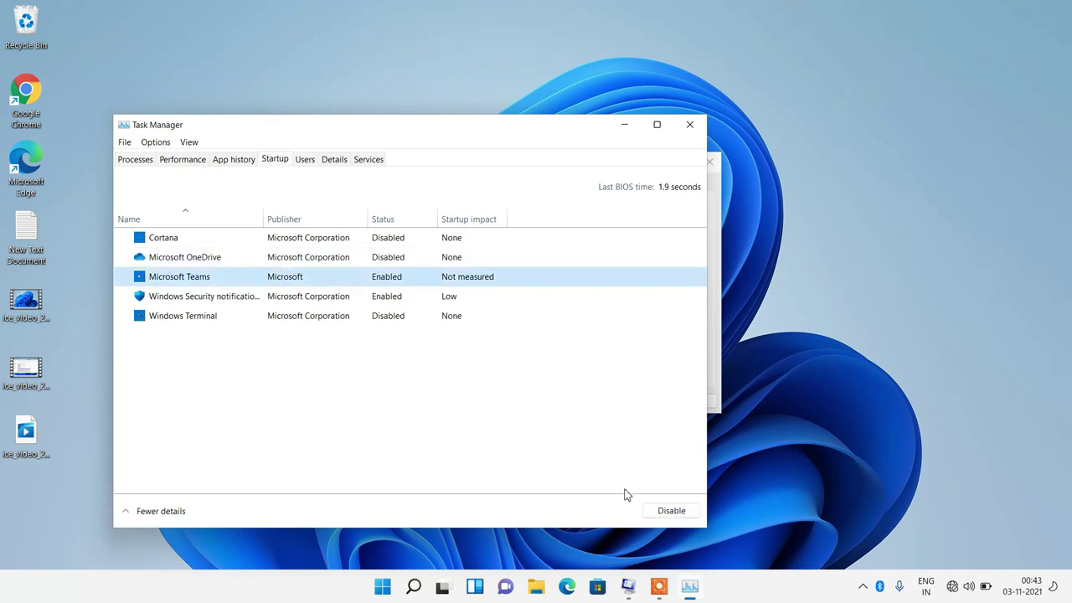
{"action": "left_click", "coordinate": [671, 513]}
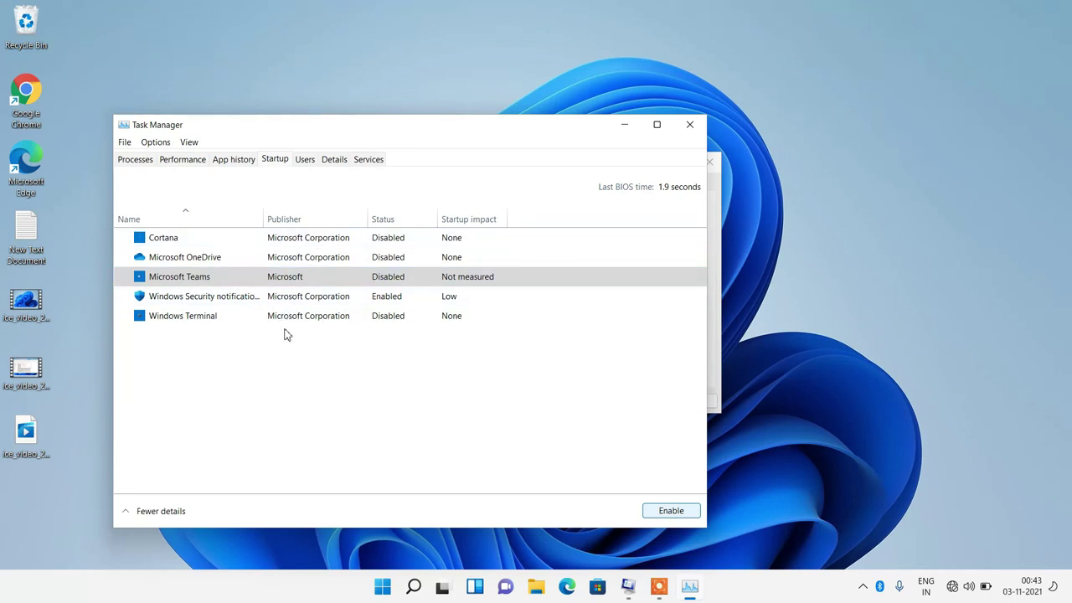
{"action": "left_click", "coordinate": [688, 125]}
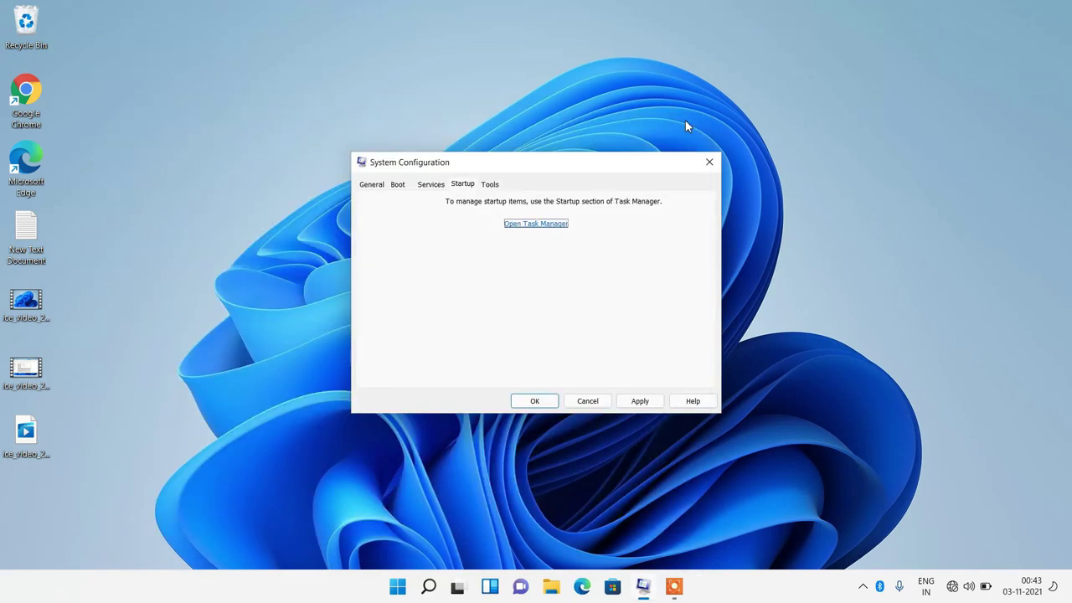
- Apply the System Configuration changes and exit without restarting the computer
{"action": "left_click", "coordinate": [645, 402]}
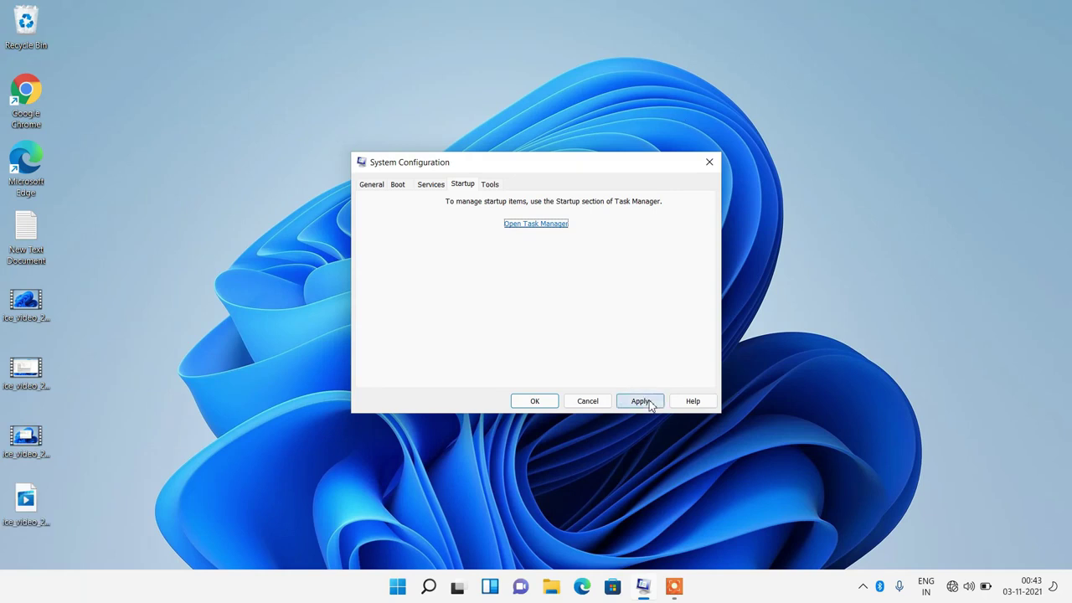
{"action": "left_click", "coordinate": [534, 400]}
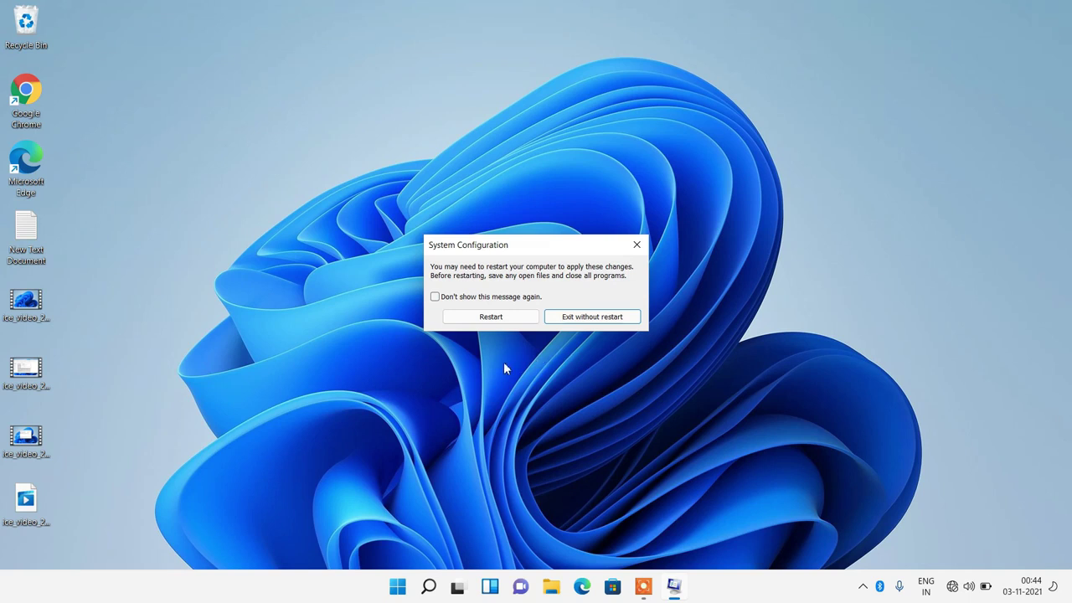
{"action": "left_click", "coordinate": [606, 318]}
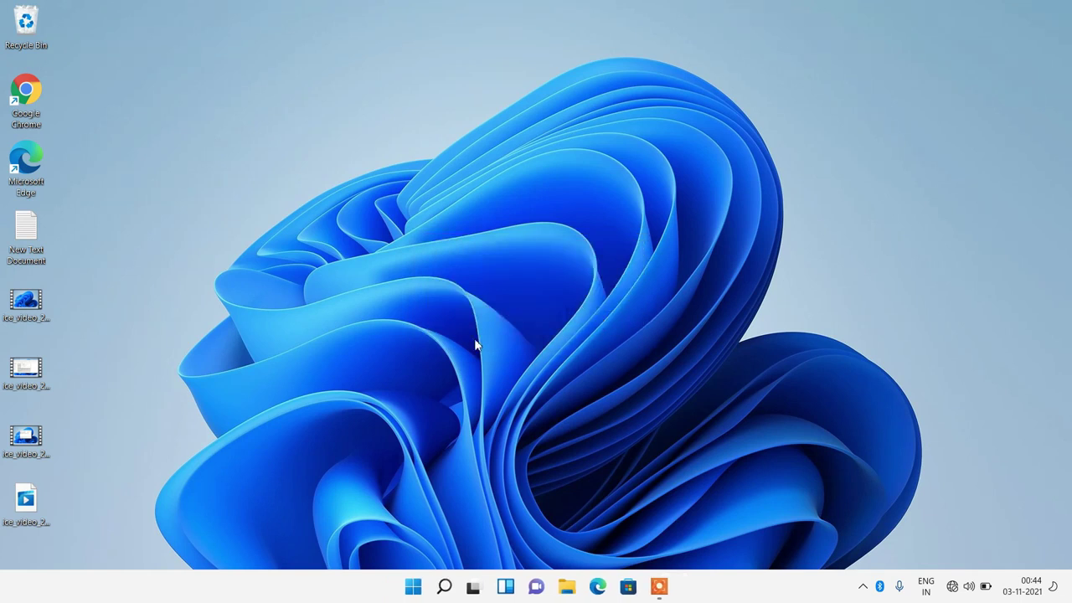
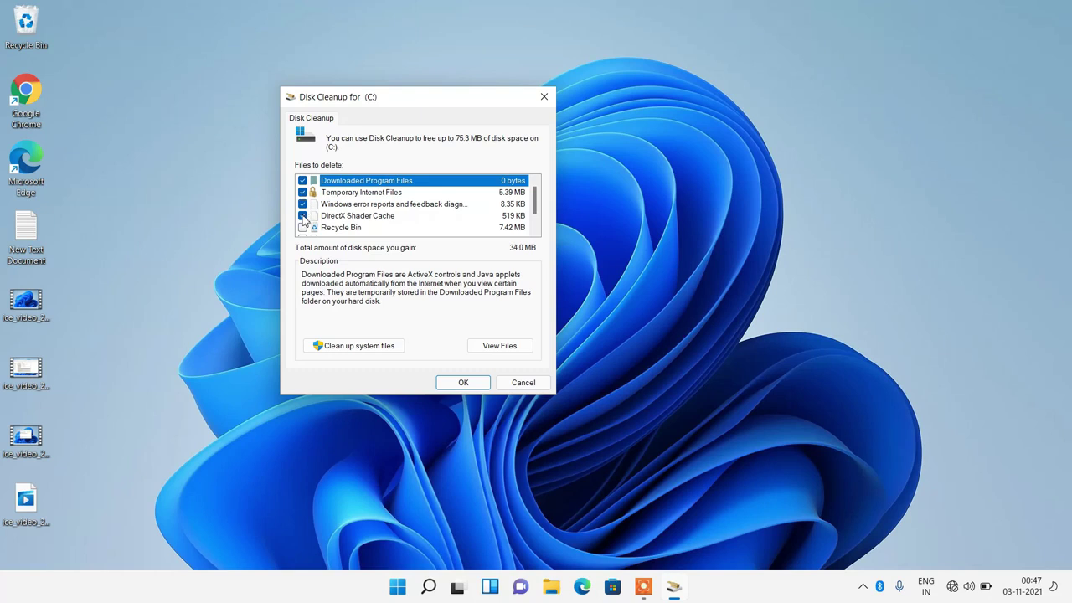
- Select all remaining file categories in Disk Cleanup for drive C: and permanently delete them, continuing with administrator permission for the protected folders
{"action": "scroll", "coordinate": [337, 220], "scroll_direction": "down", "scroll_amount": 1}
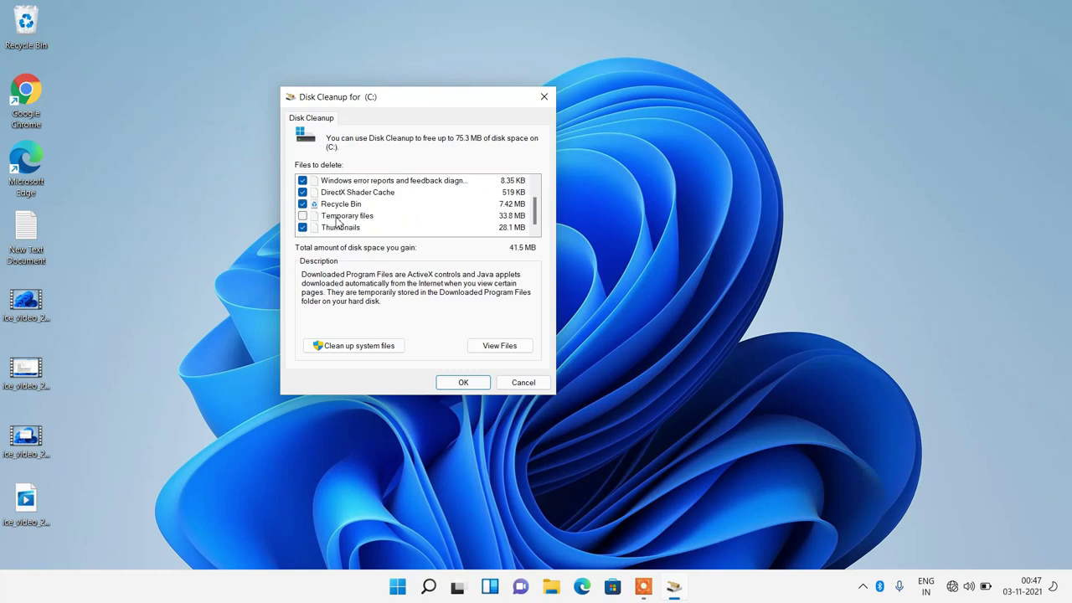
{"action": "scroll", "coordinate": [331, 219], "scroll_direction": "up", "scroll_amount": 1}
{"action": "scroll", "coordinate": [330, 219], "scroll_direction": "down", "scroll_amount": 1}
{"action": "scroll", "coordinate": [331, 219], "scroll_direction": "up", "scroll_amount": 1}
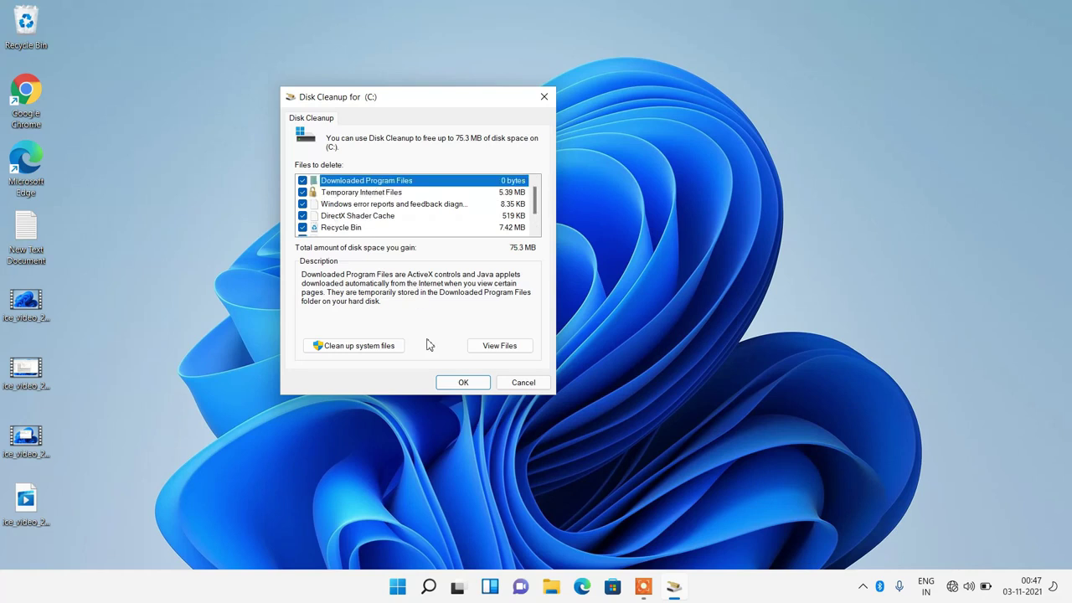
{"action": "left_click", "coordinate": [459, 383]}
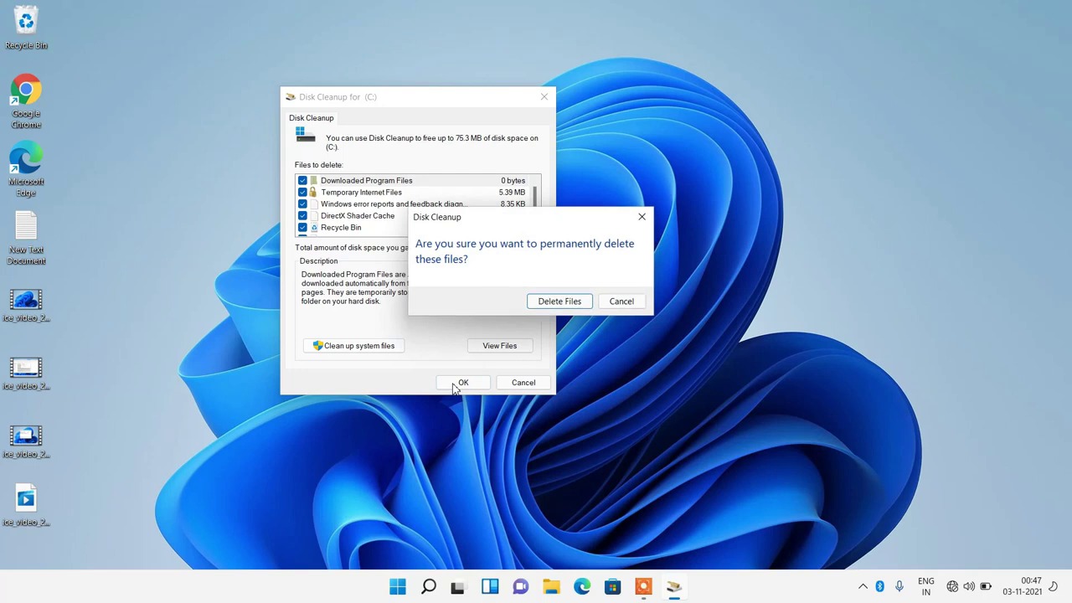
{"action": "left_click", "coordinate": [570, 303]}
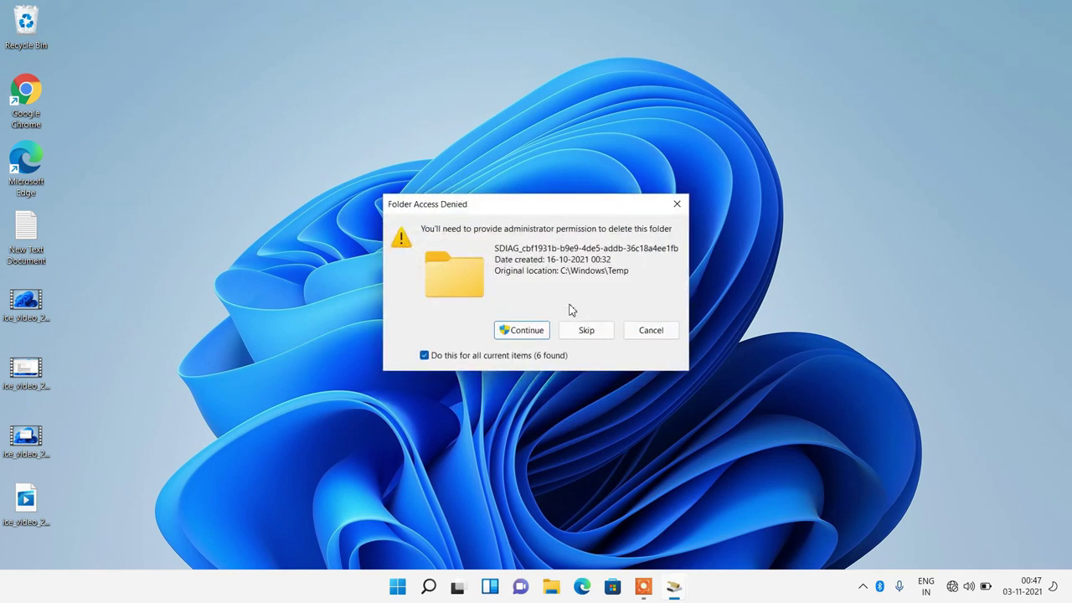
{"action": "left_click", "coordinate": [536, 333]}
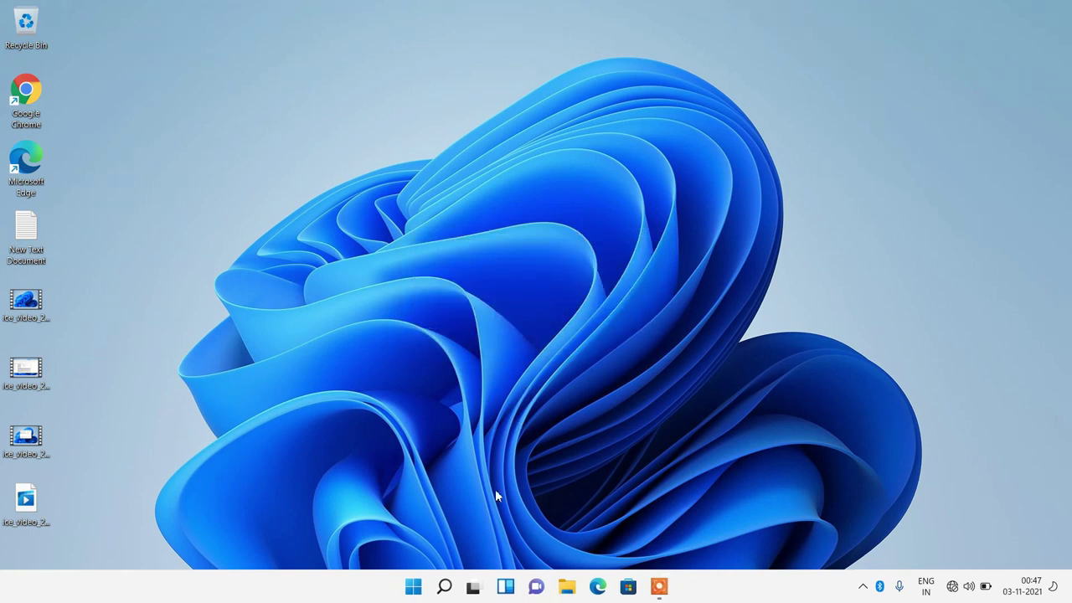
- Reopen Disk Cleanup for drive C: and rescan the drive with system files included
{"action": "left_click", "coordinate": [445, 587]}
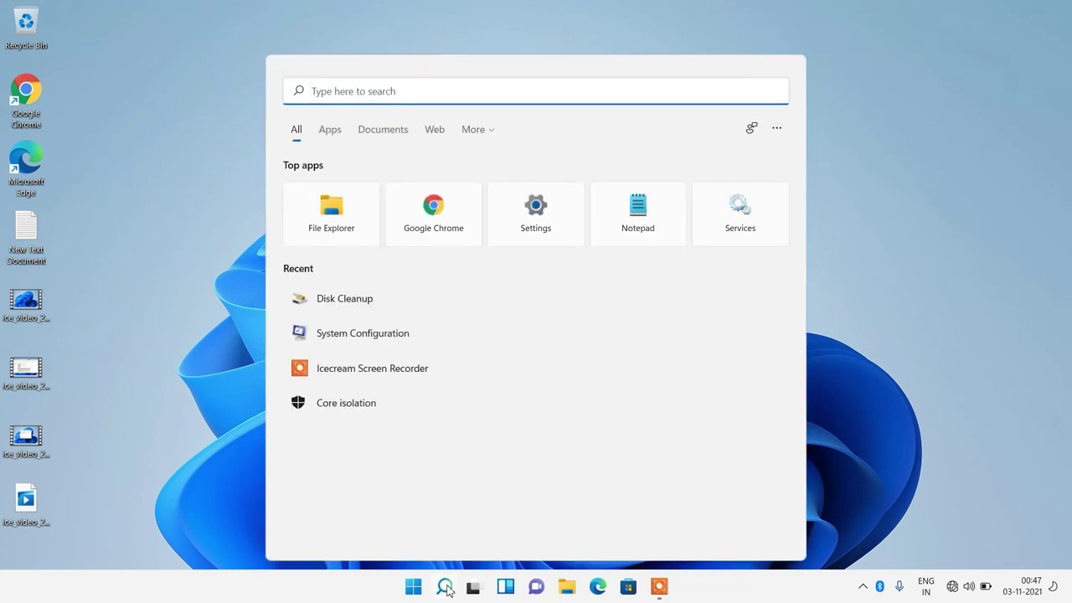
{"action": "left_click", "coordinate": [358, 300]}
{"action": "left_click", "coordinate": [494, 316]}
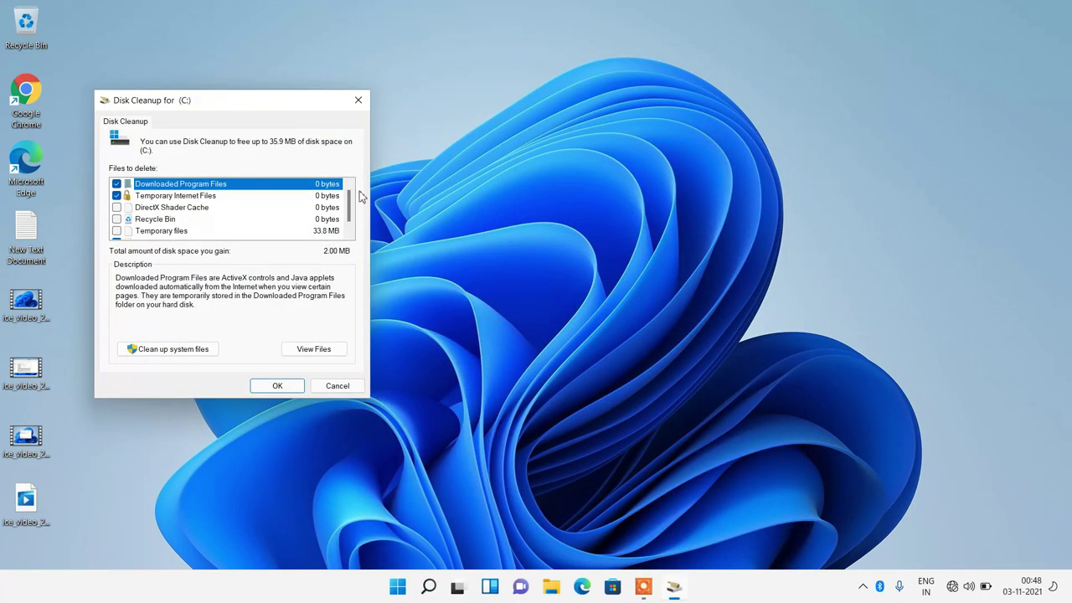
{"action": "left_click_drag", "start_coordinate": [252, 107], "coordinate": [494, 118]}
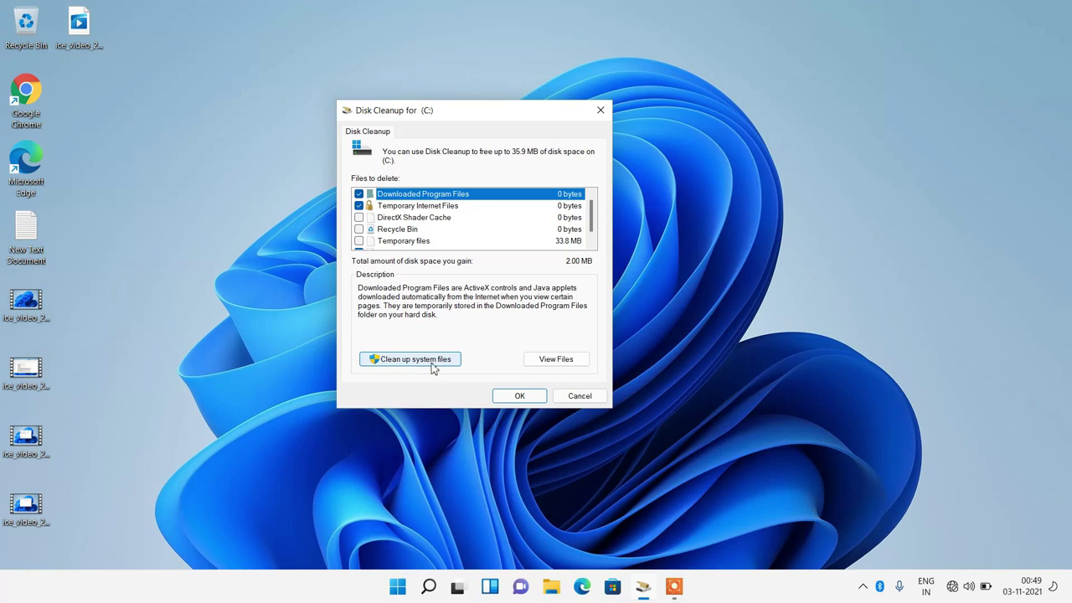
{"action": "left_click", "coordinate": [435, 363]}
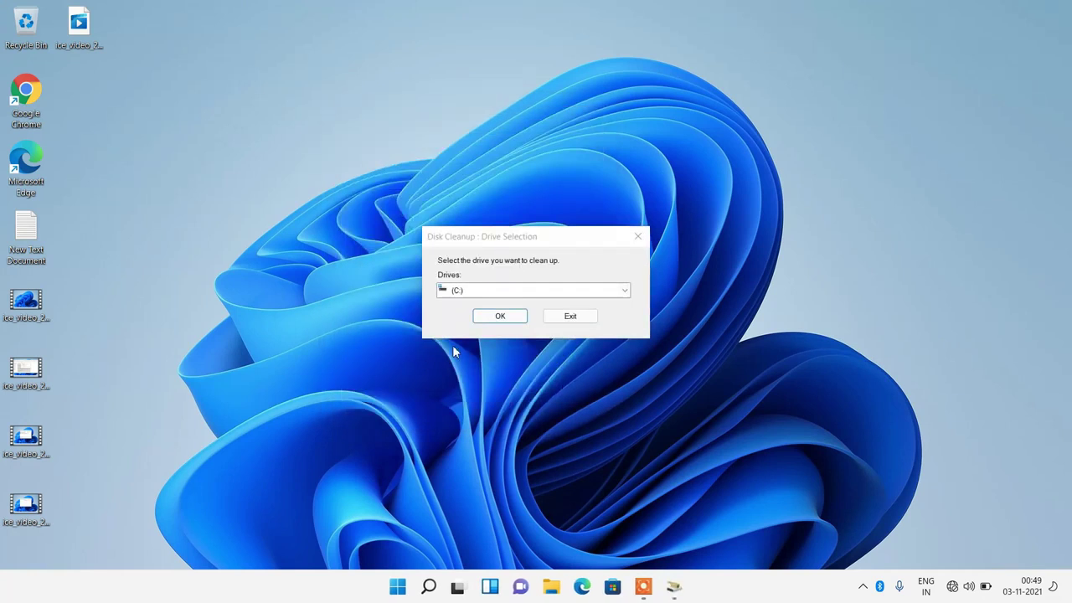
{"action": "left_click", "coordinate": [496, 316]}
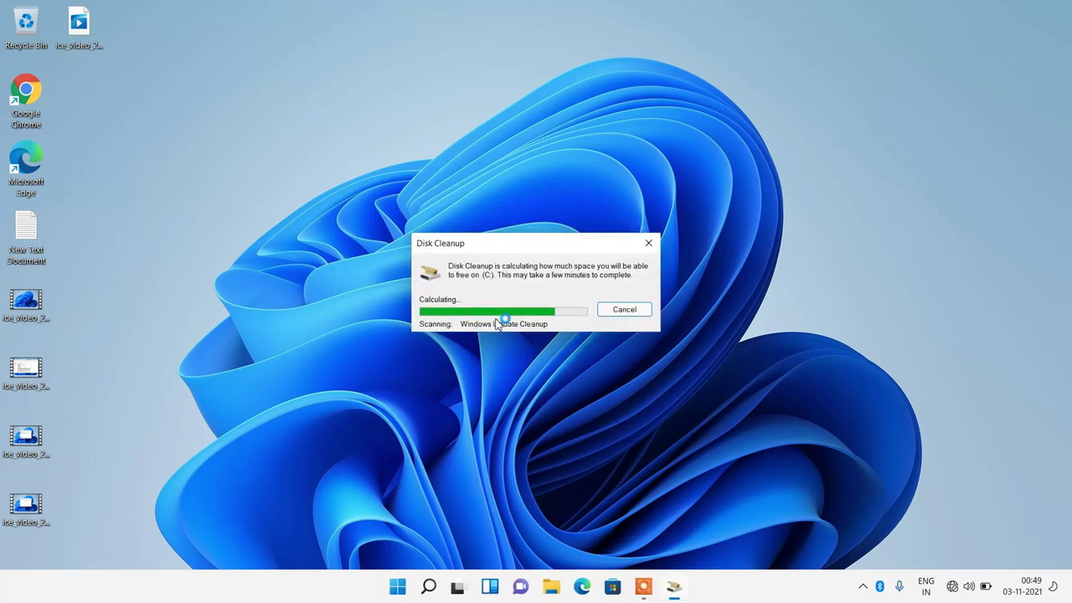
{"action": "left_click_drag", "start_coordinate": [295, 125], "coordinate": [491, 164]}
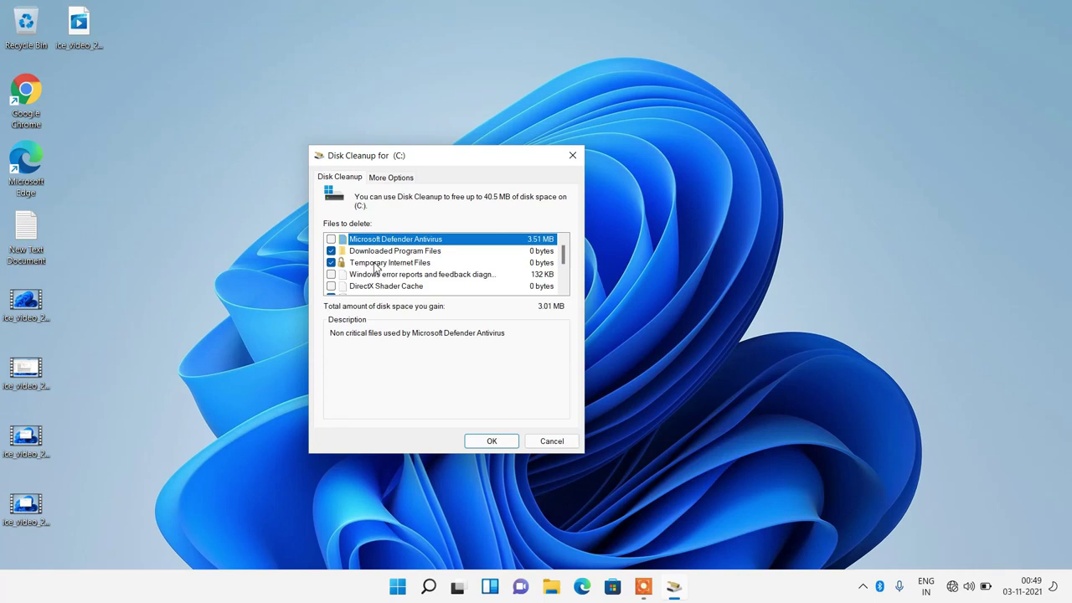
- Select every file category in the system cleanup list, from Microsoft Defender Antivirus to Thumbnails, and permanently delete the files
{"action": "left_click", "coordinate": [330, 274]}
{"action": "left_click", "coordinate": [330, 286]}
{"action": "scroll", "coordinate": [333, 289], "scroll_direction": "down", "scroll_amount": 1}
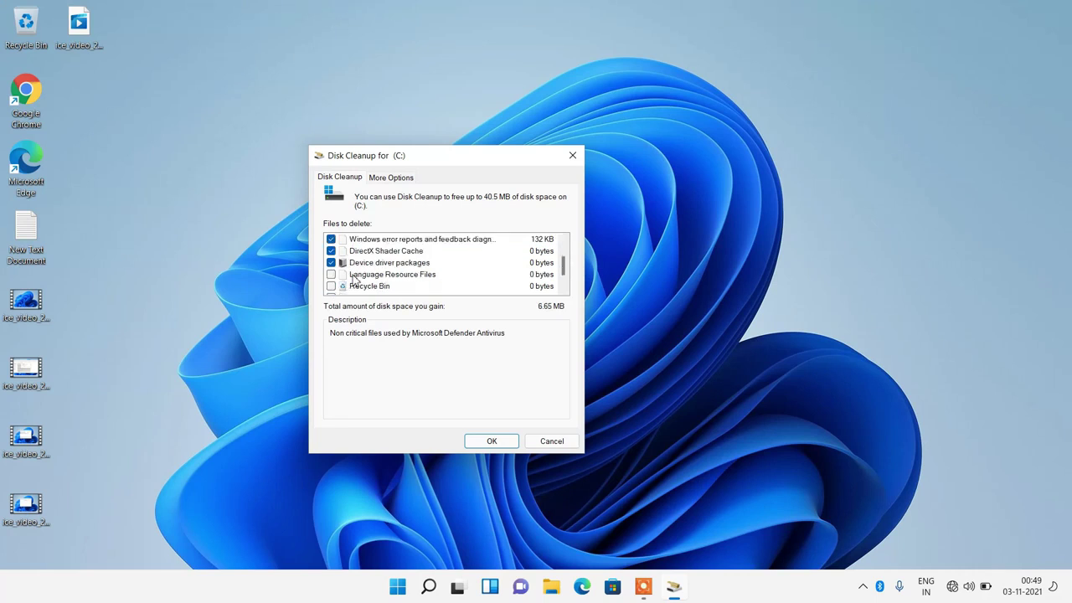
{"action": "scroll", "coordinate": [332, 285], "scroll_direction": "down", "scroll_amount": 1}
{"action": "left_click", "coordinate": [330, 263]}
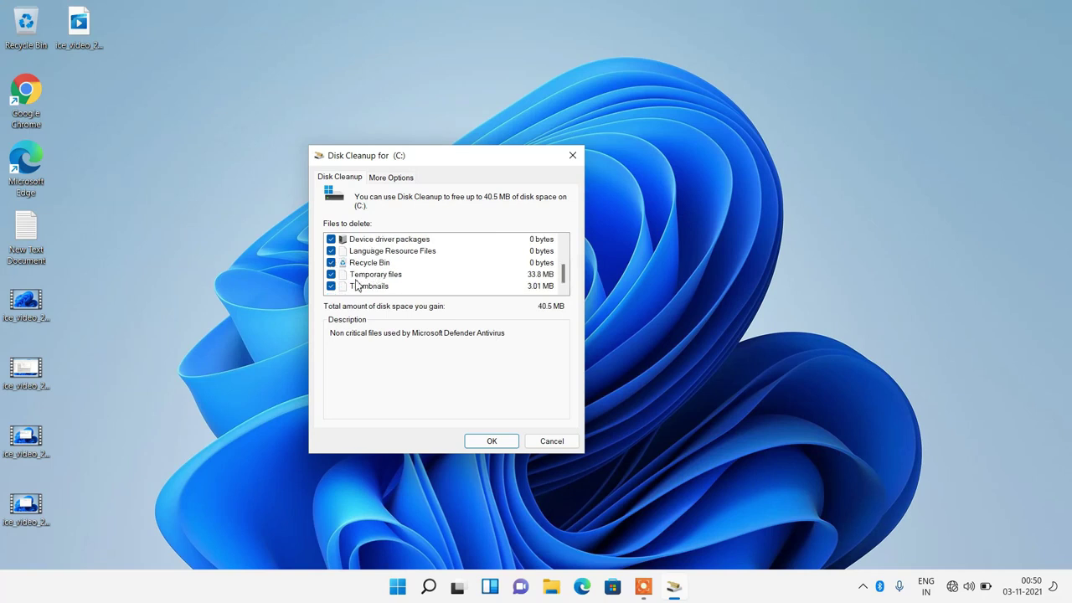
{"action": "scroll", "coordinate": [356, 286], "scroll_direction": "up", "scroll_amount": 2}
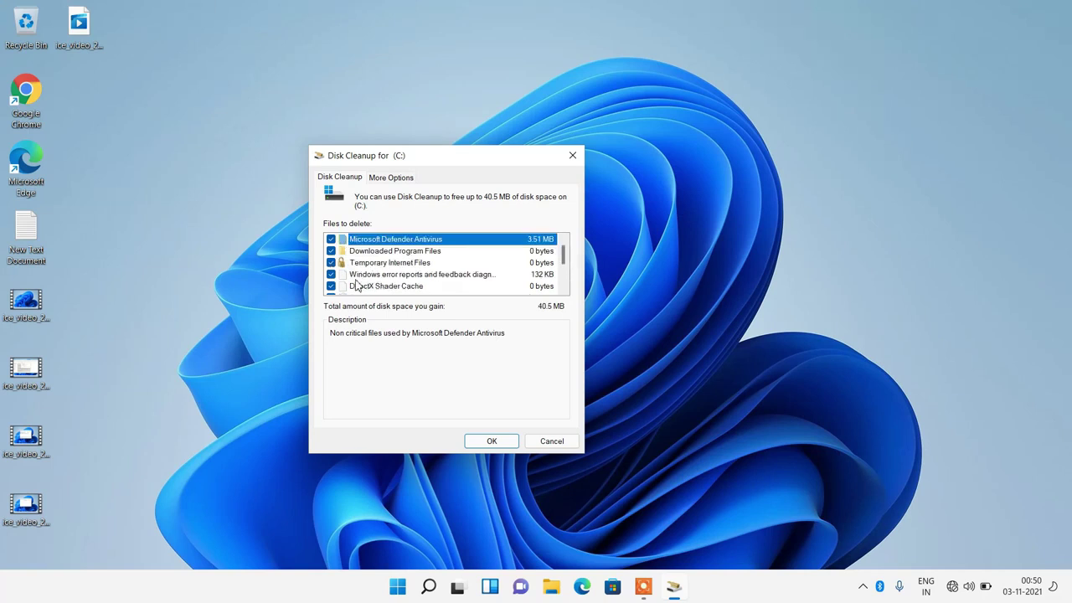
{"action": "left_click", "coordinate": [490, 442]}
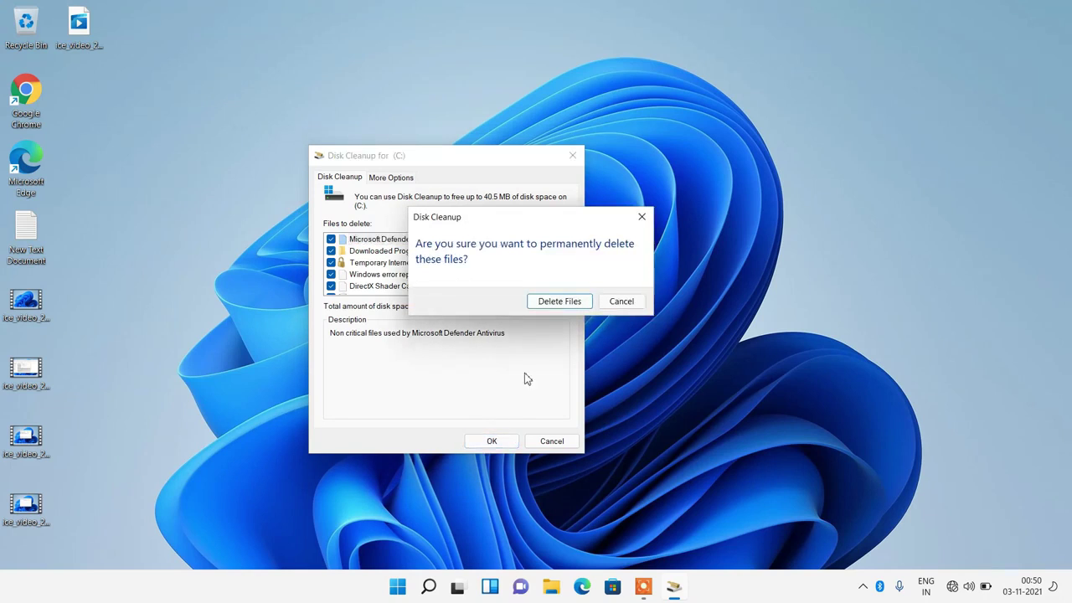
{"action": "left_click", "coordinate": [576, 304]}
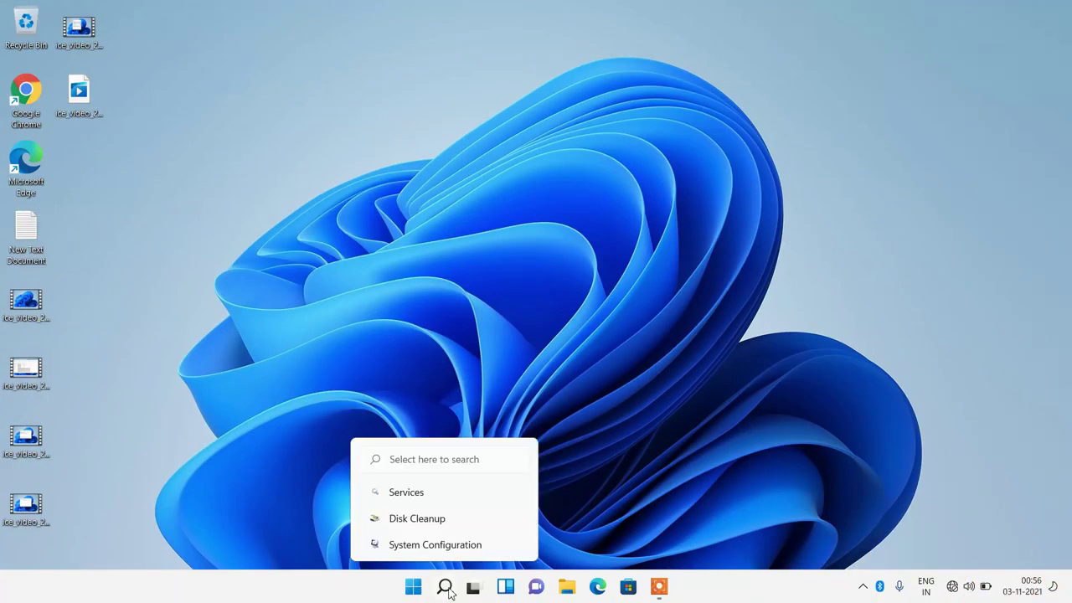
- Open the Services app by searching for "services"
{"action": "left_click", "coordinate": [446, 587]}
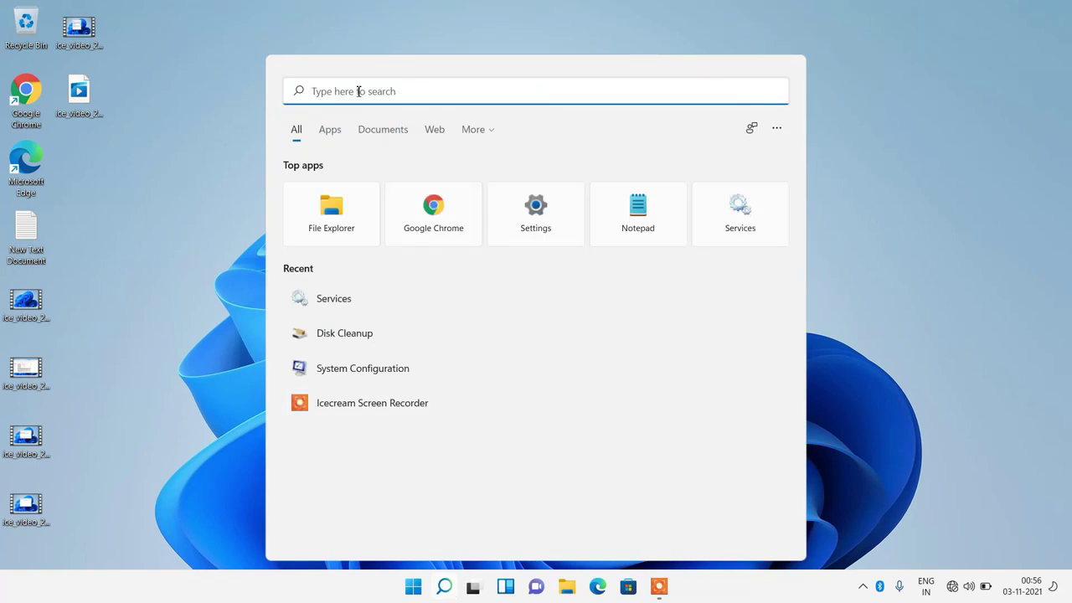
{"action": "type", "text": "services"}
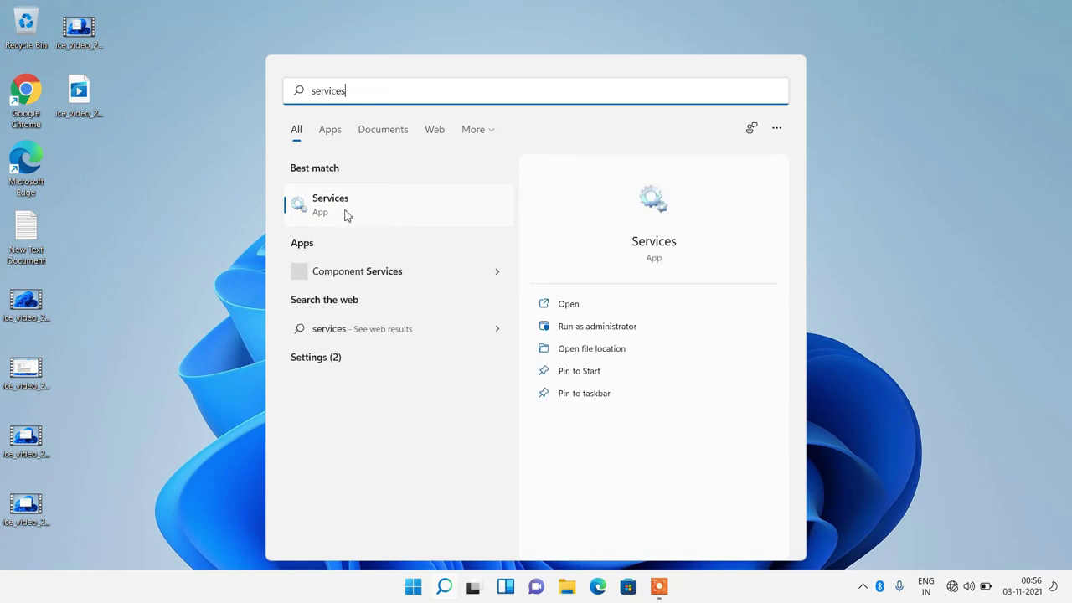
{"action": "left_click", "coordinate": [386, 208]}
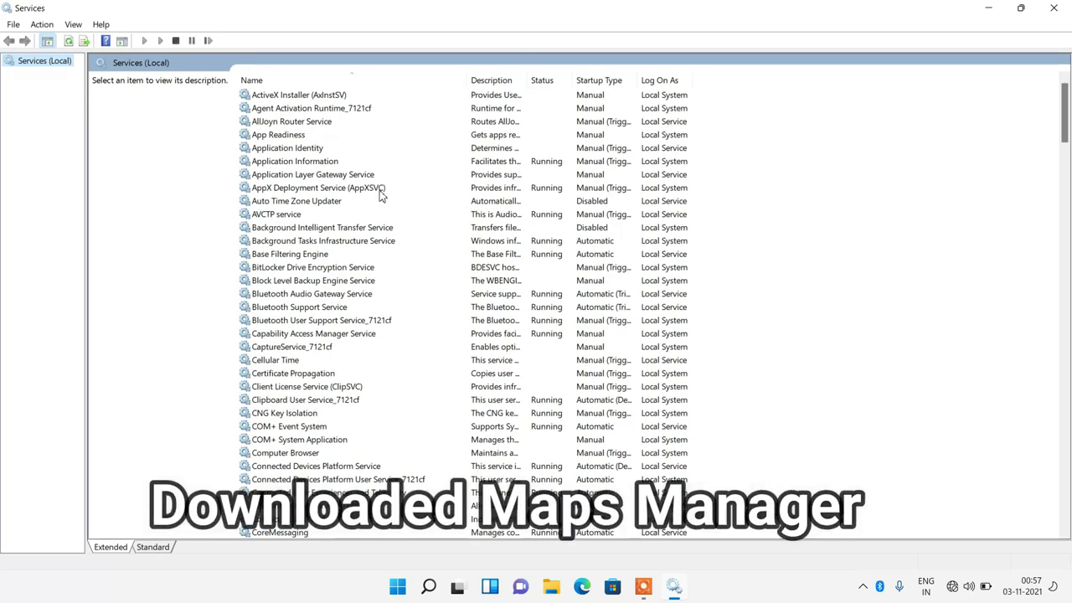
- Set the startup type of the Downloaded Maps Manager service to Disabled and apply the change
{"action": "left_click", "coordinate": [382, 189]}
{"action": "key", "text": "d"}
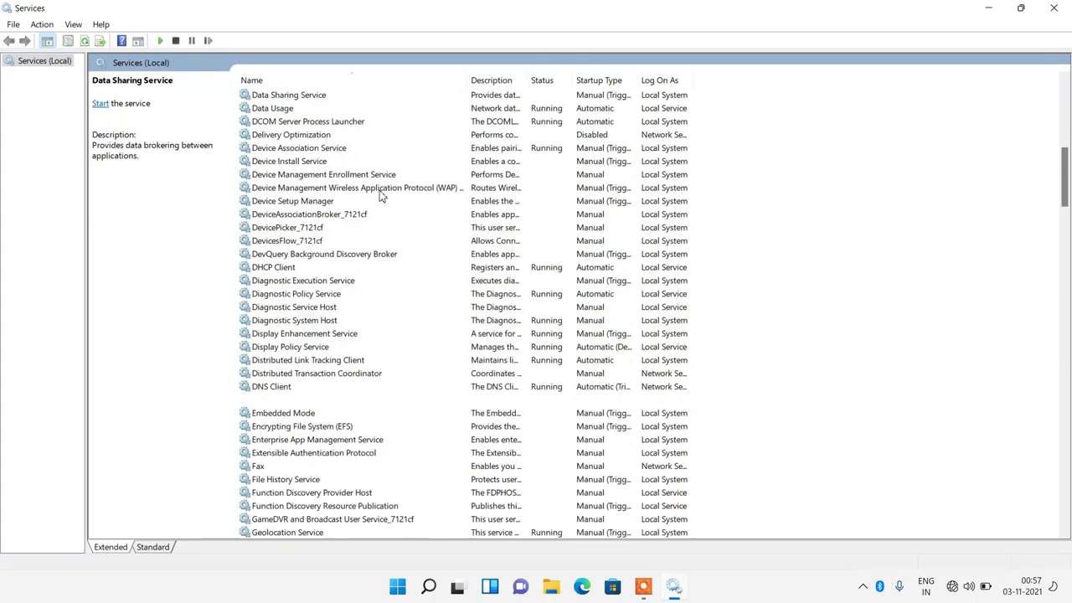
{"action": "key", "text": "o"}
{"action": "scroll", "coordinate": [381, 195], "scroll_direction": "down", "scroll_amount": 2}
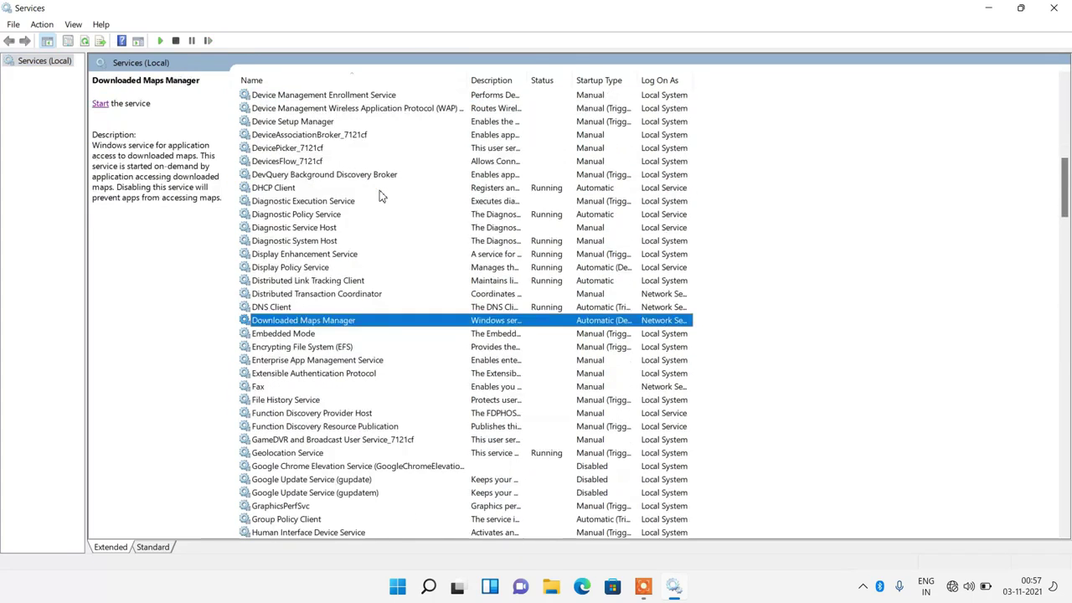
{"action": "right_click", "coordinate": [342, 327]}
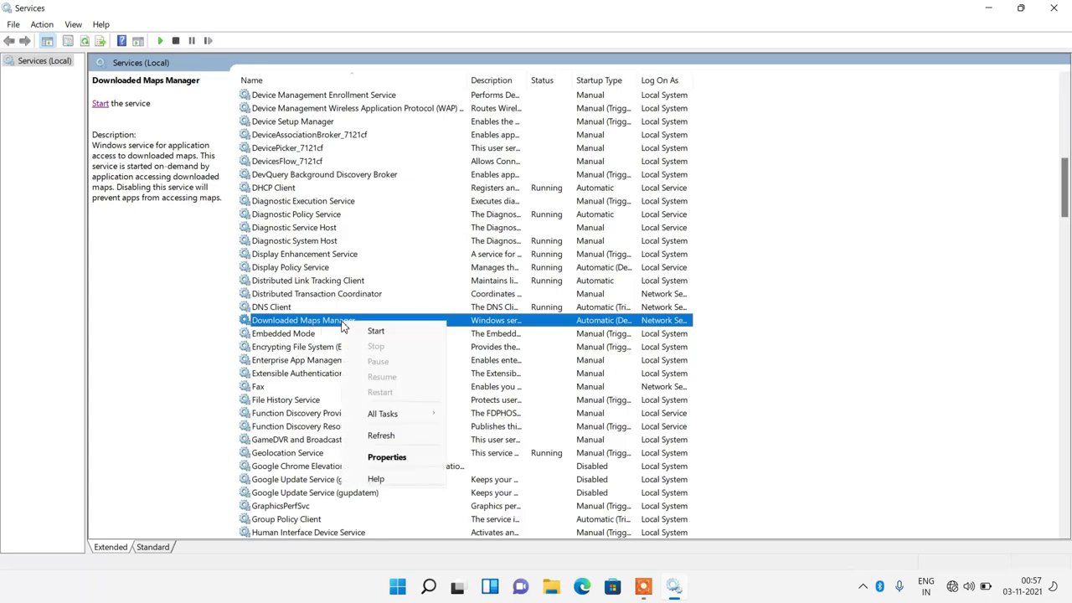
{"action": "left_click", "coordinate": [386, 457]}
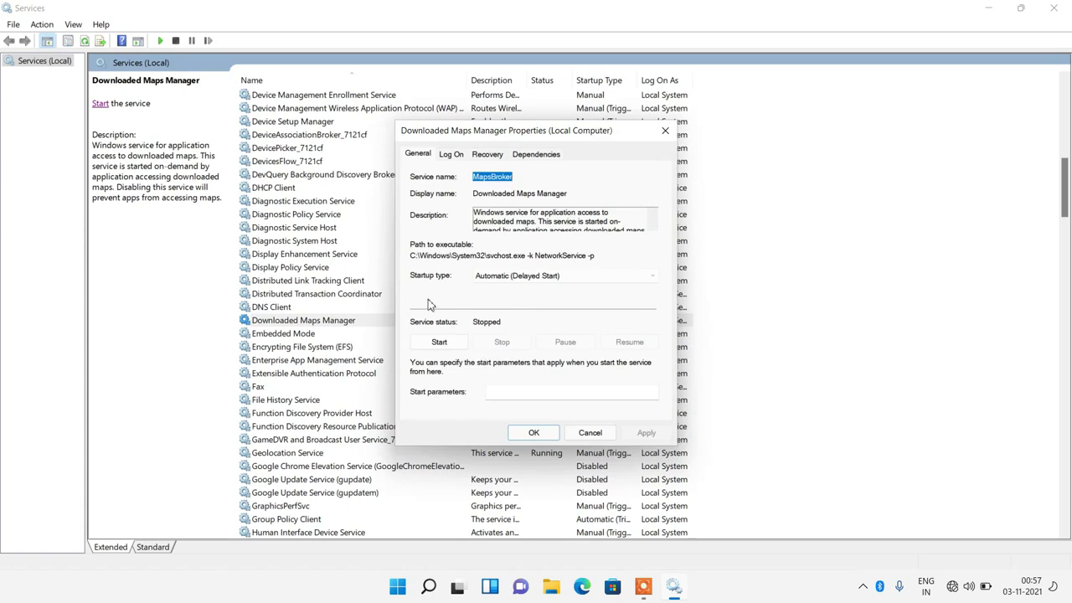
{"action": "left_click", "coordinate": [491, 279]}
{"action": "left_click", "coordinate": [494, 315]}
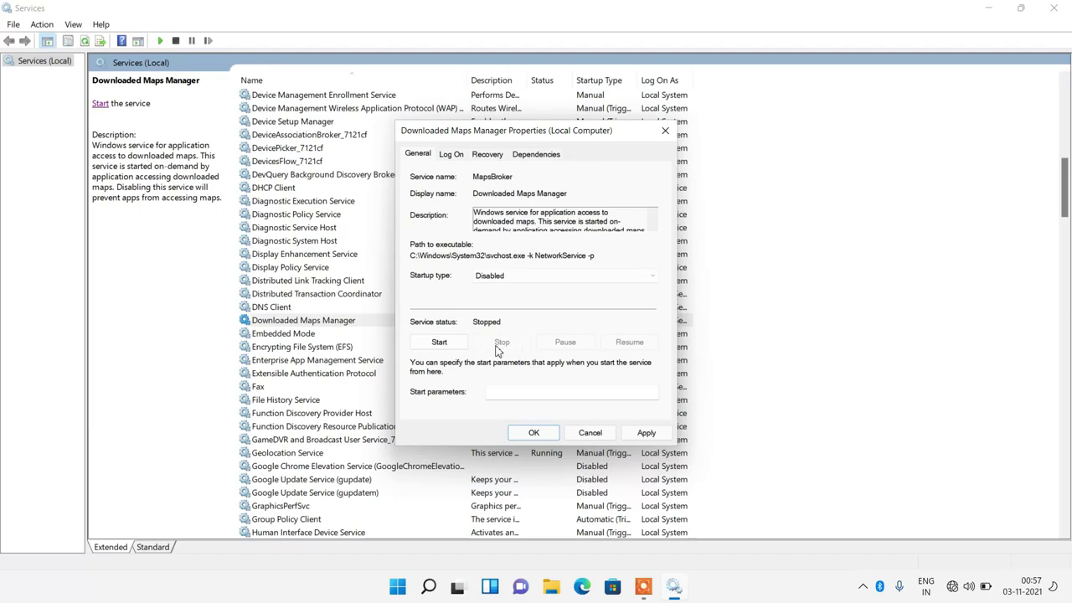
{"action": "left_click", "coordinate": [645, 433]}
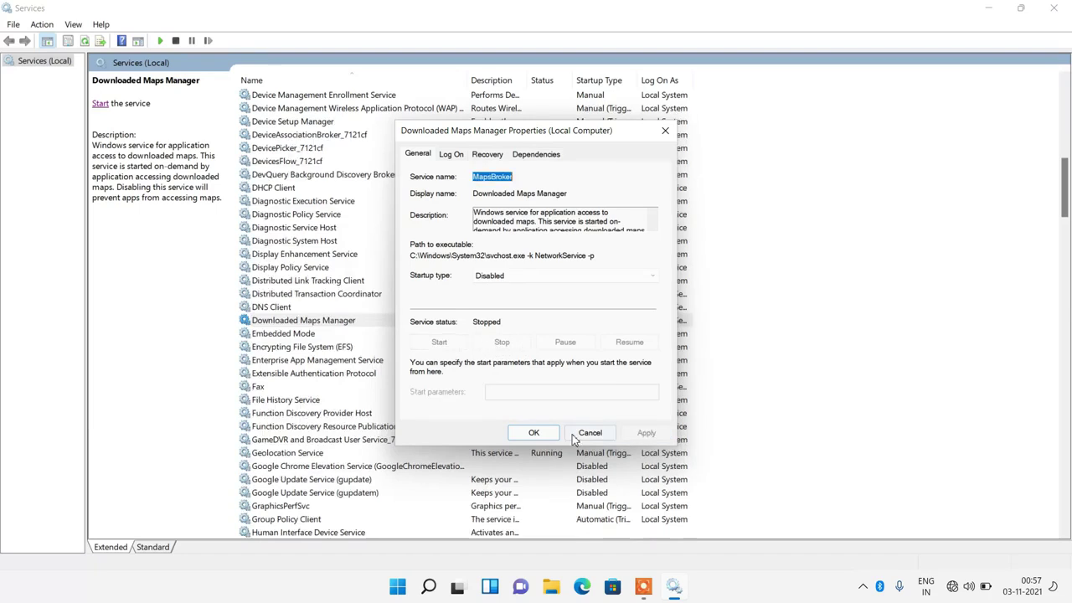
- Set the startup type of the IP Helper service to Disabled, stop the service and apply the change
{"action": "left_click", "coordinate": [541, 435]}
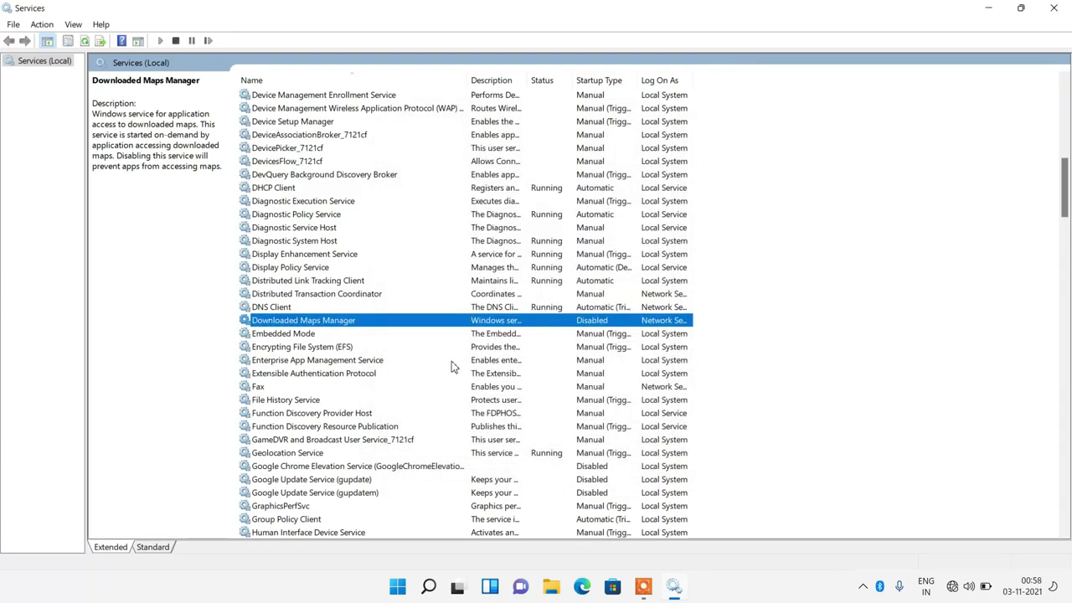
{"action": "type", "text": "ip"}
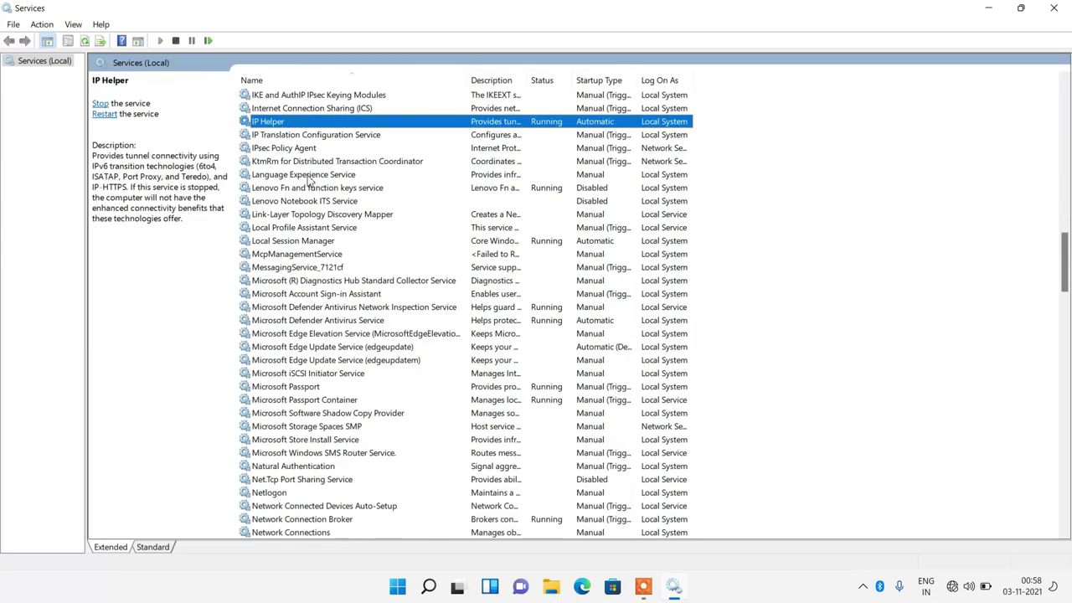
{"action": "right_click", "coordinate": [283, 124]}
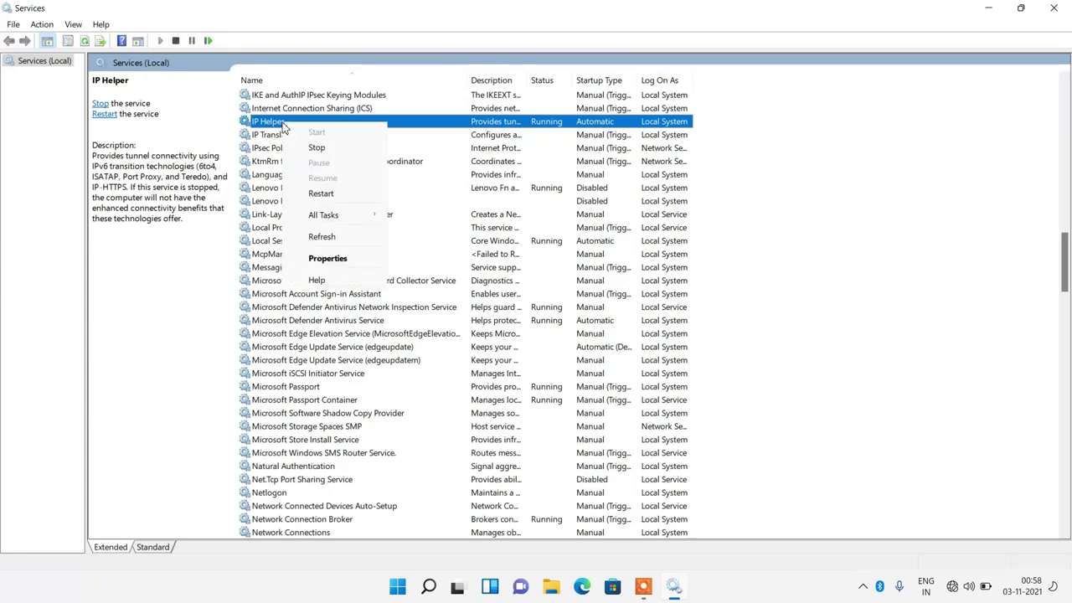
{"action": "left_click", "coordinate": [327, 258]}
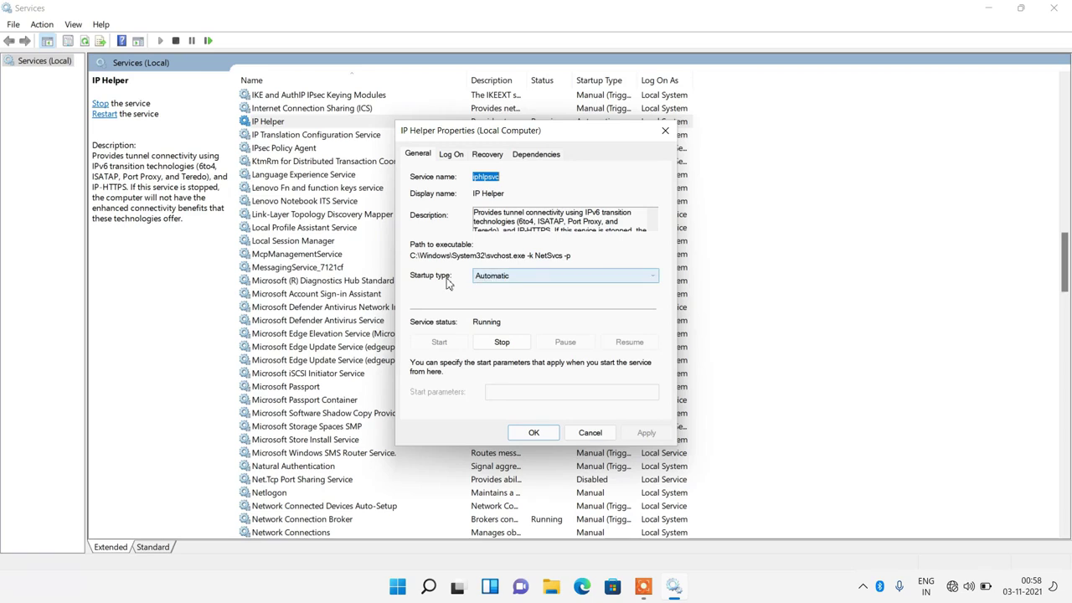
{"action": "left_click", "coordinate": [488, 279]}
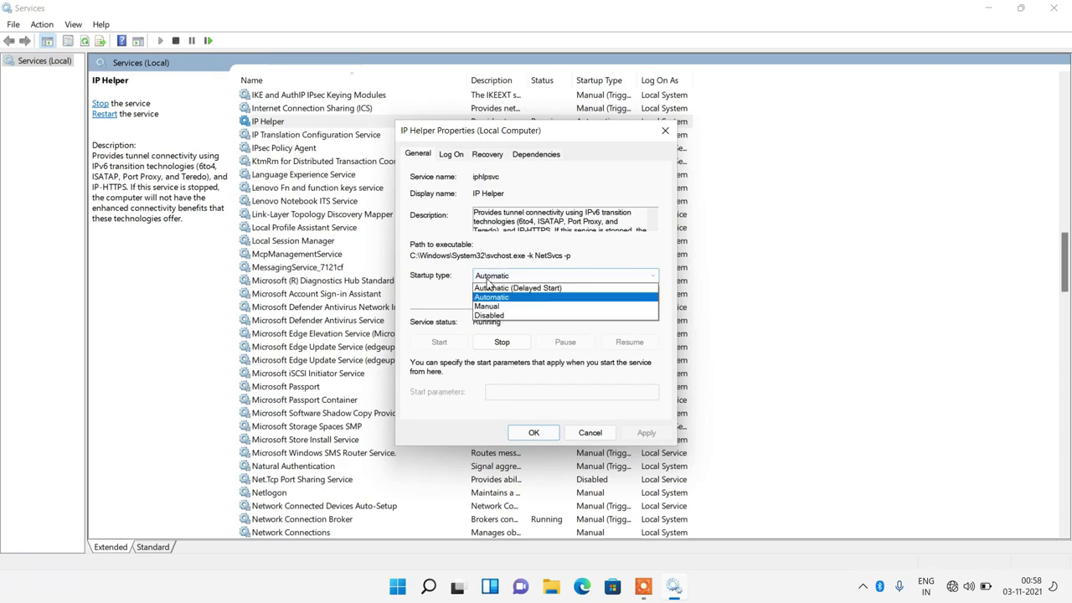
{"action": "left_click", "coordinate": [492, 317]}
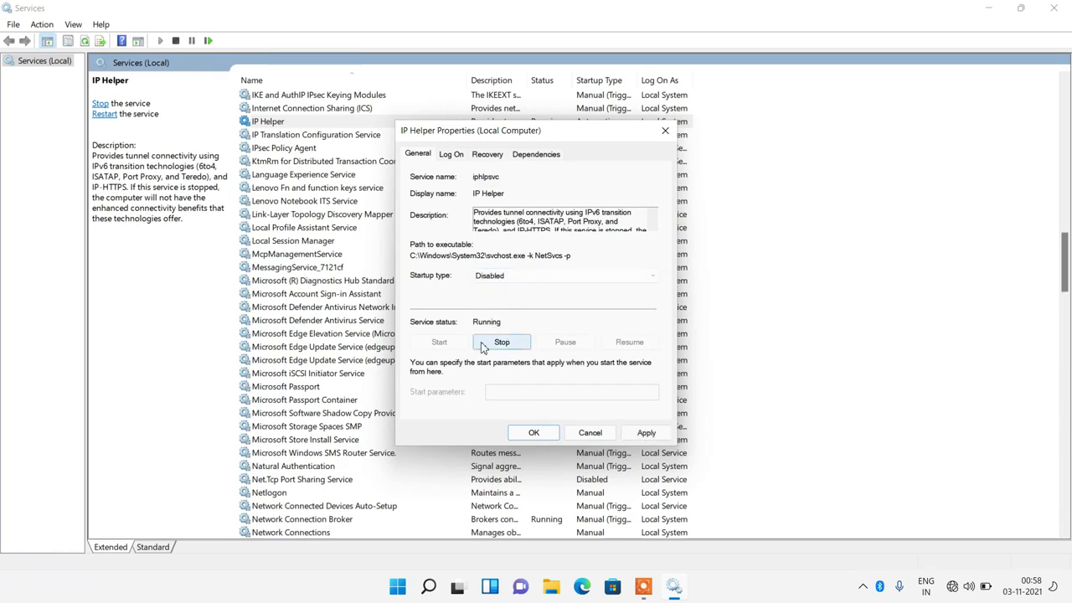
{"action": "left_click", "coordinate": [505, 345]}
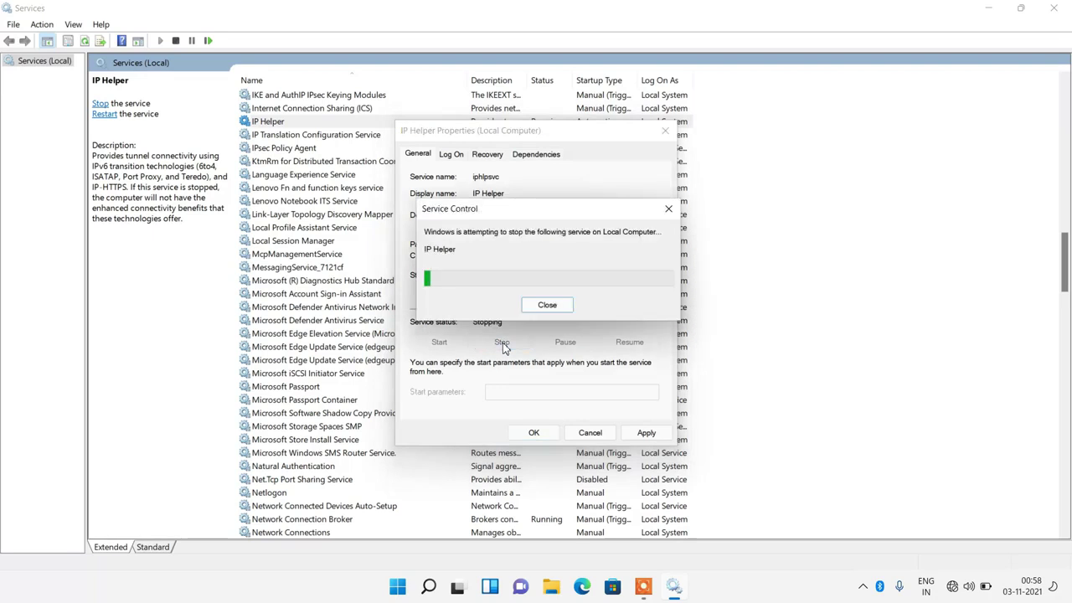
{"action": "left_click", "coordinate": [647, 433]}
{"action": "left_click", "coordinate": [535, 434]}
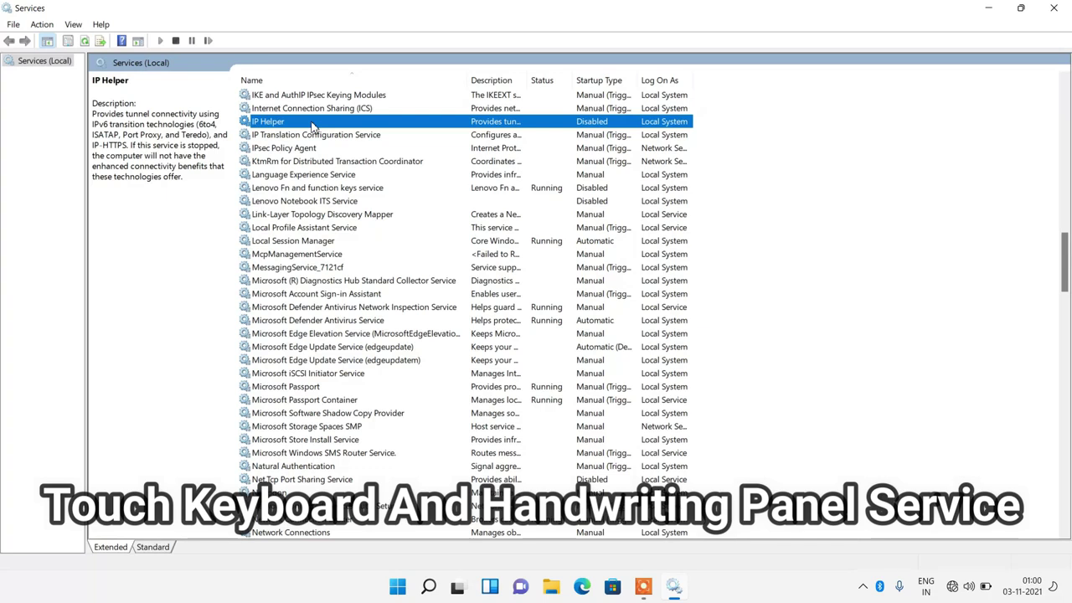
- Set the startup type of the Touch Keyboard and Handwriting Panel Service to Disabled and apply the change
{"action": "type", "text": "touch"}
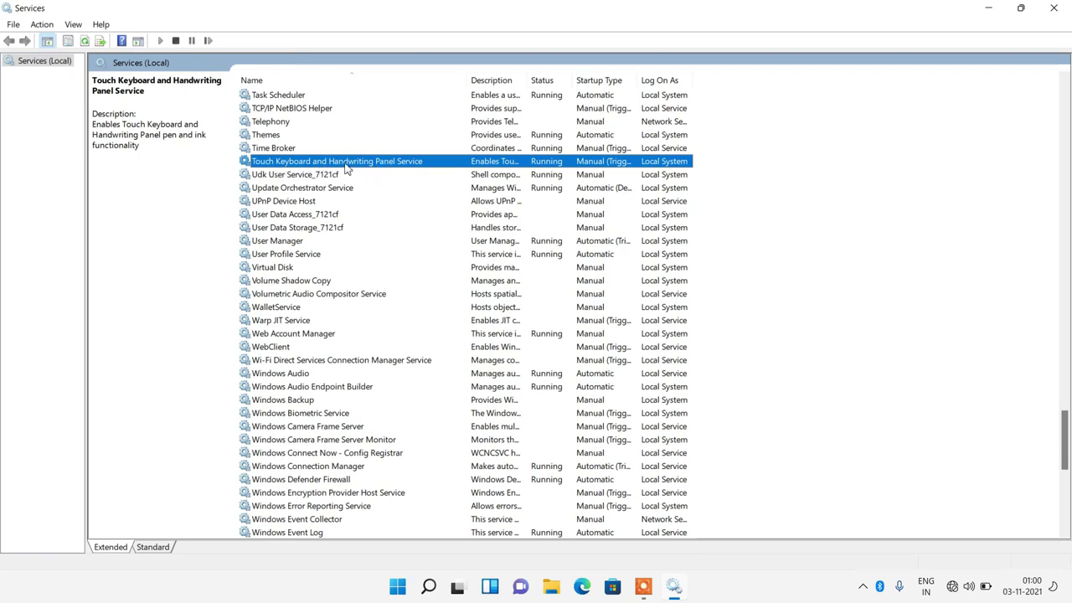
{"action": "right_click", "coordinate": [344, 167]}
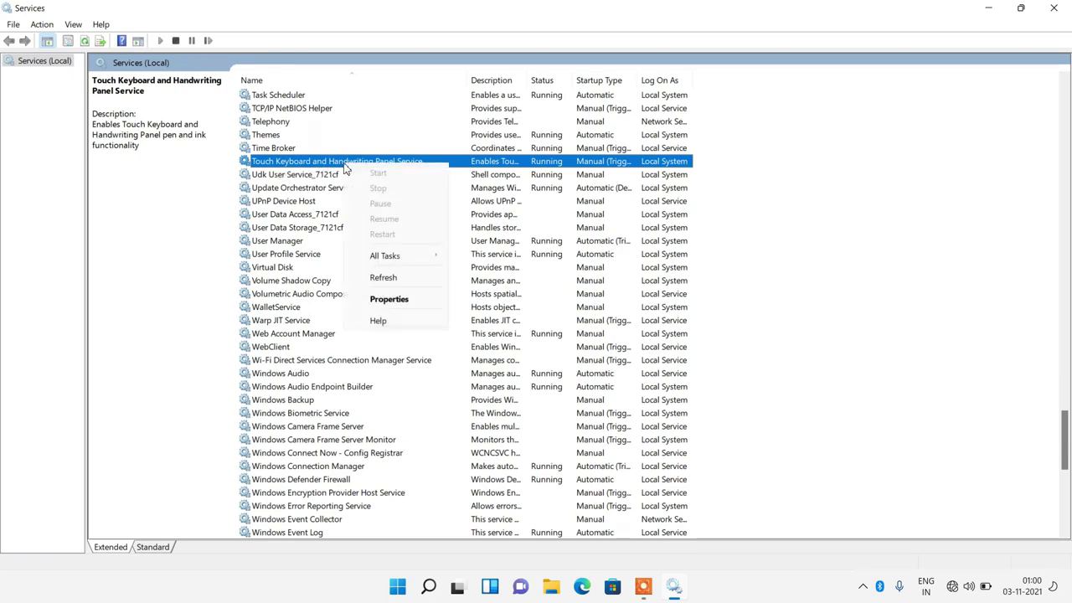
{"action": "left_click", "coordinate": [389, 300]}
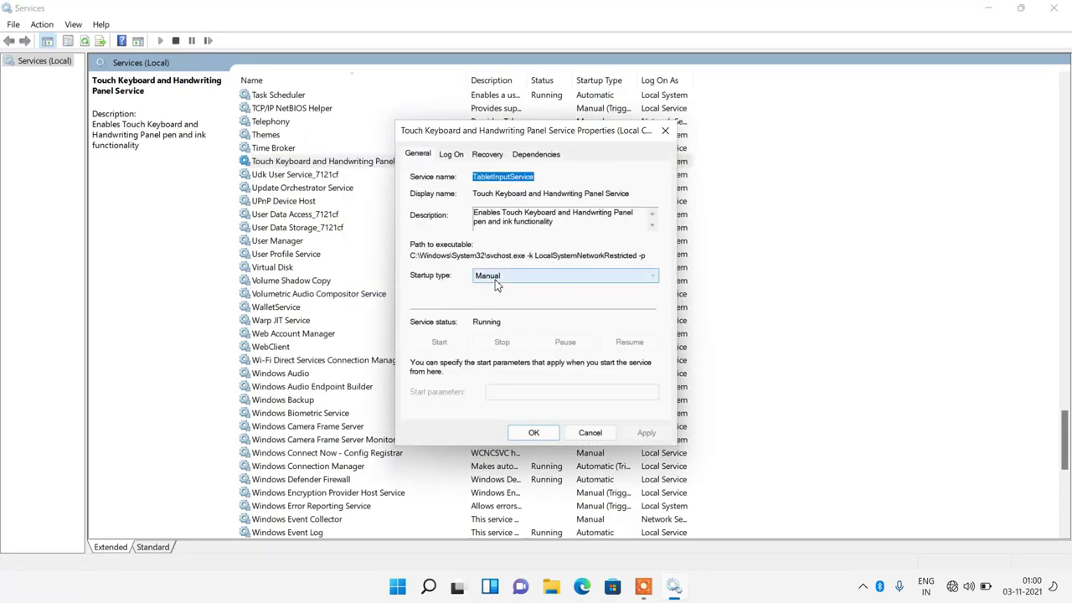
{"action": "left_click", "coordinate": [493, 284]}
{"action": "left_click", "coordinate": [495, 315]}
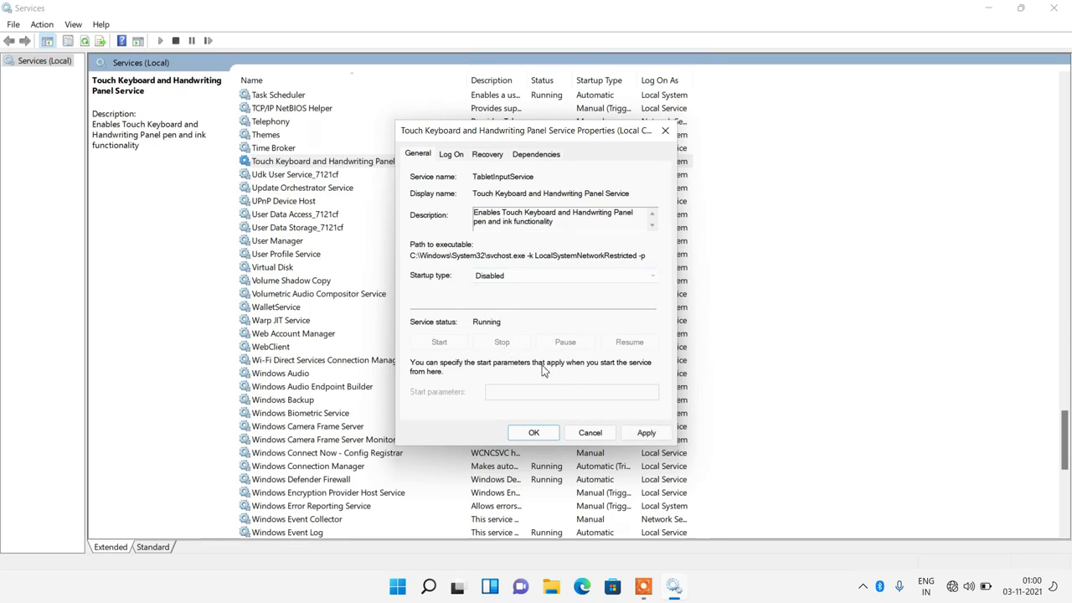
{"action": "left_click", "coordinate": [643, 434]}
{"action": "left_click", "coordinate": [548, 435]}
- Set the startup type of the Geolocation Service to Disabled, stop the service and apply the change
{"action": "key", "text": "f"}
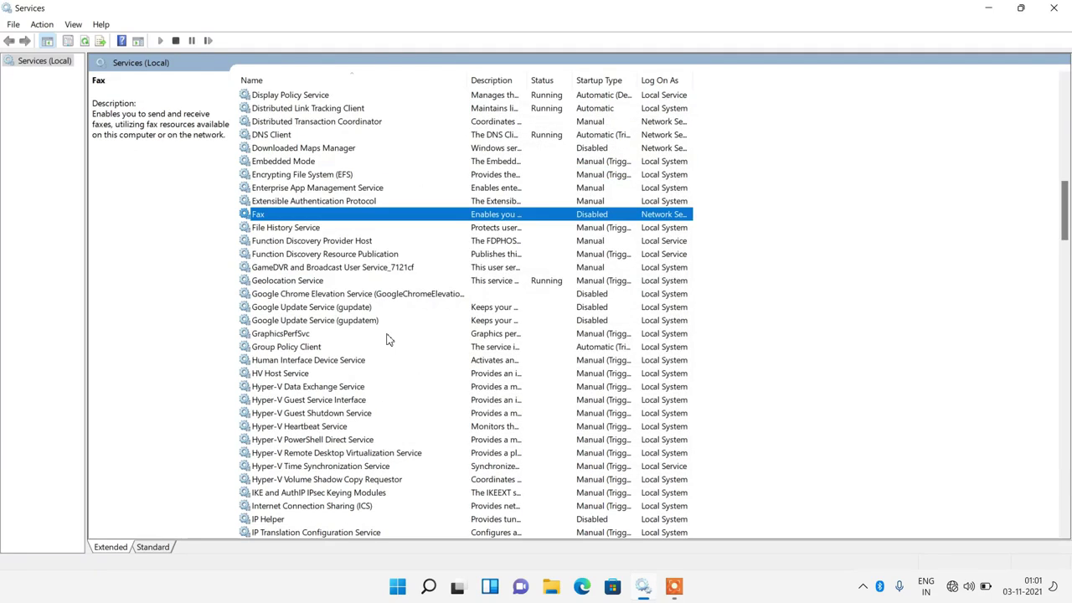
{"action": "left_click", "coordinate": [271, 283]}
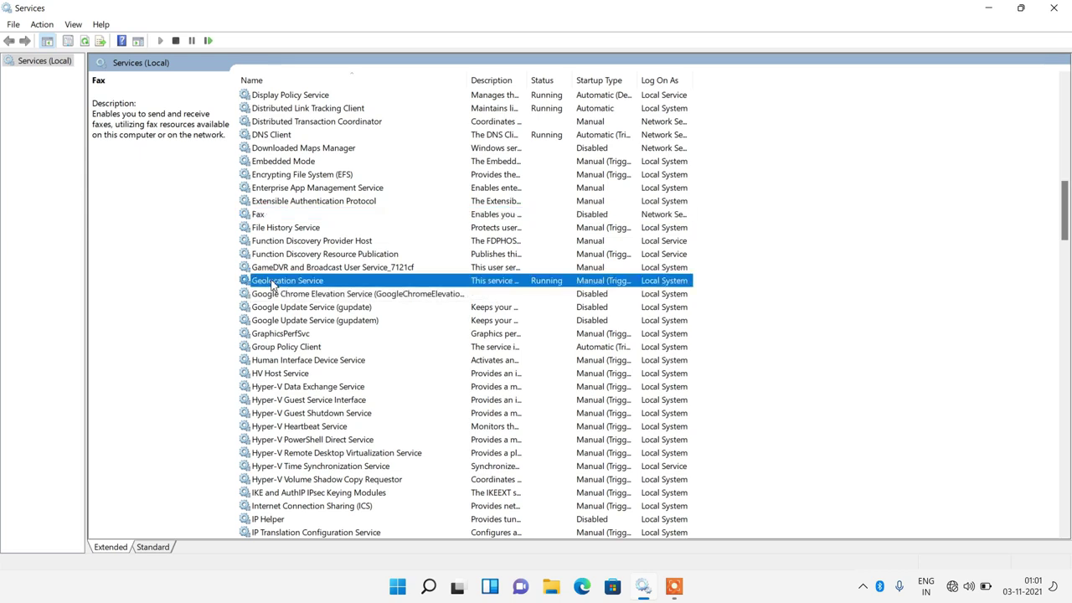
{"action": "right_click", "coordinate": [331, 284]}
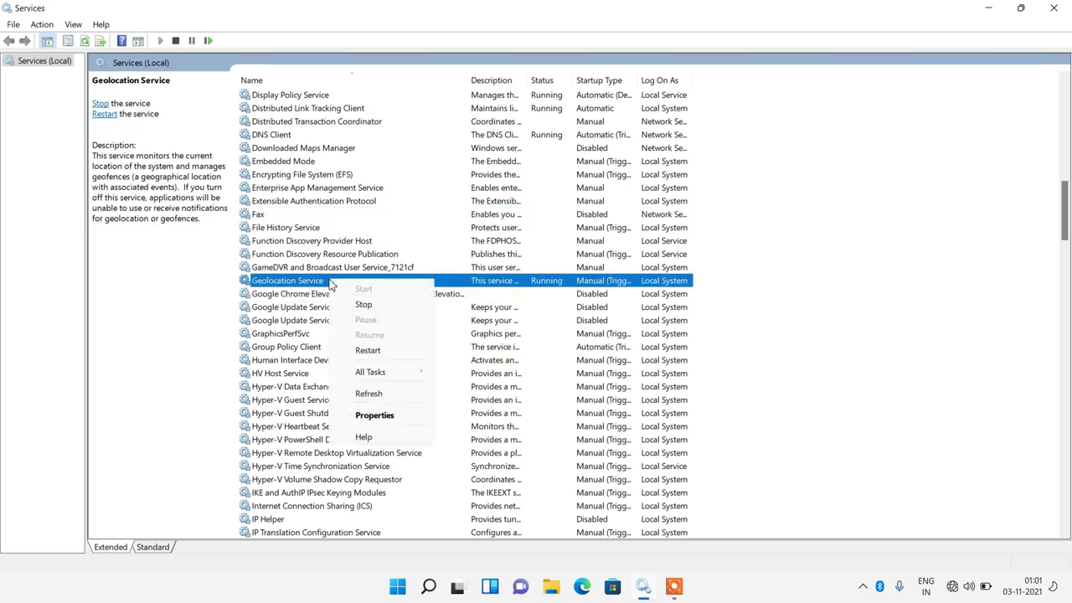
{"action": "left_click", "coordinate": [373, 416]}
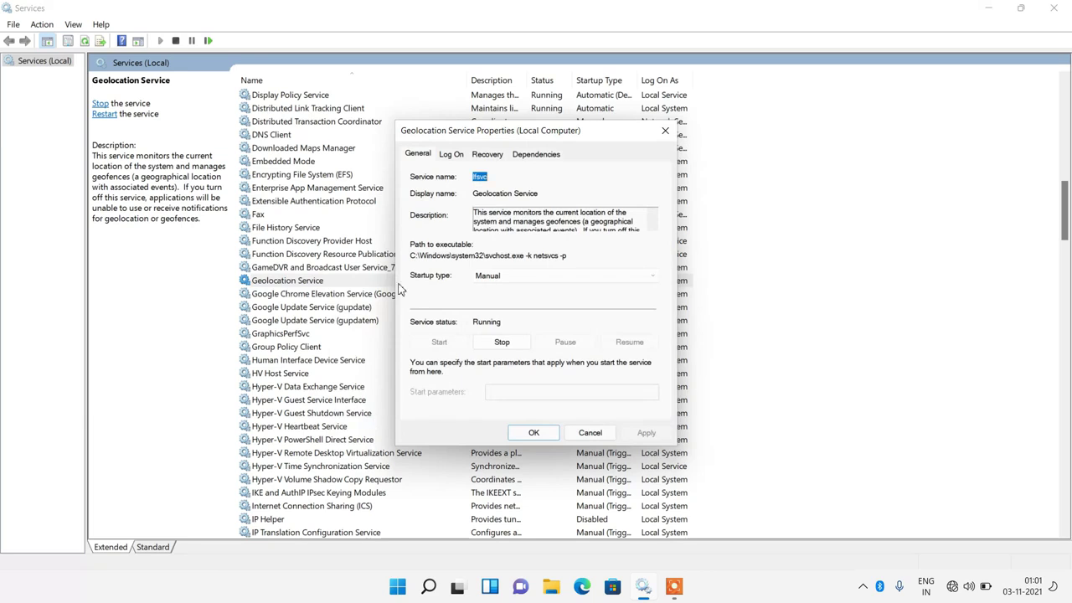
{"action": "left_click", "coordinate": [490, 279]}
{"action": "left_click", "coordinate": [488, 317]}
{"action": "left_click", "coordinate": [501, 342]}
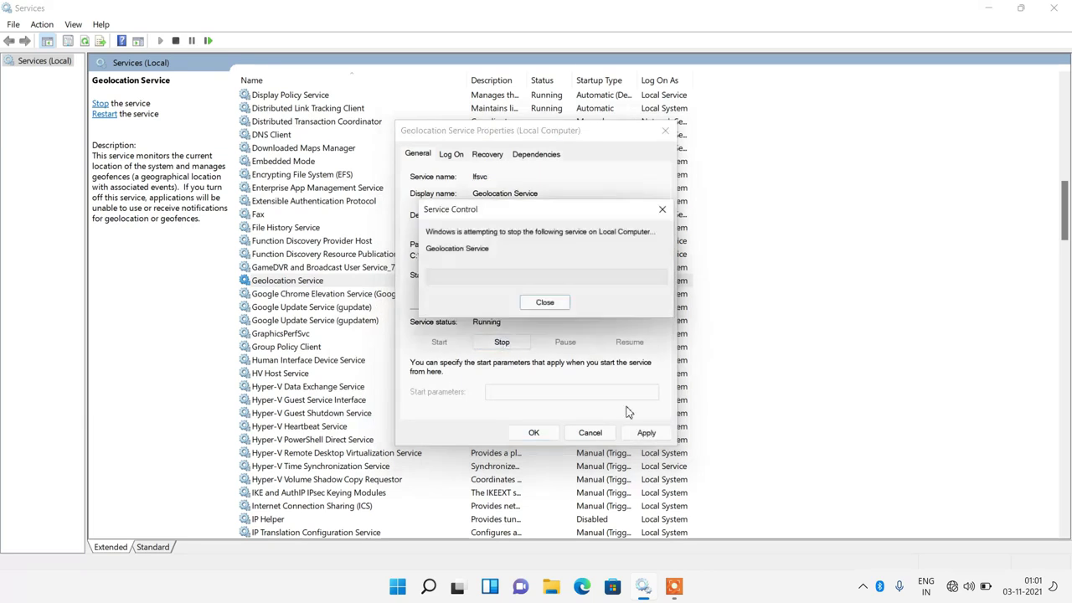
{"action": "left_click", "coordinate": [645, 432]}
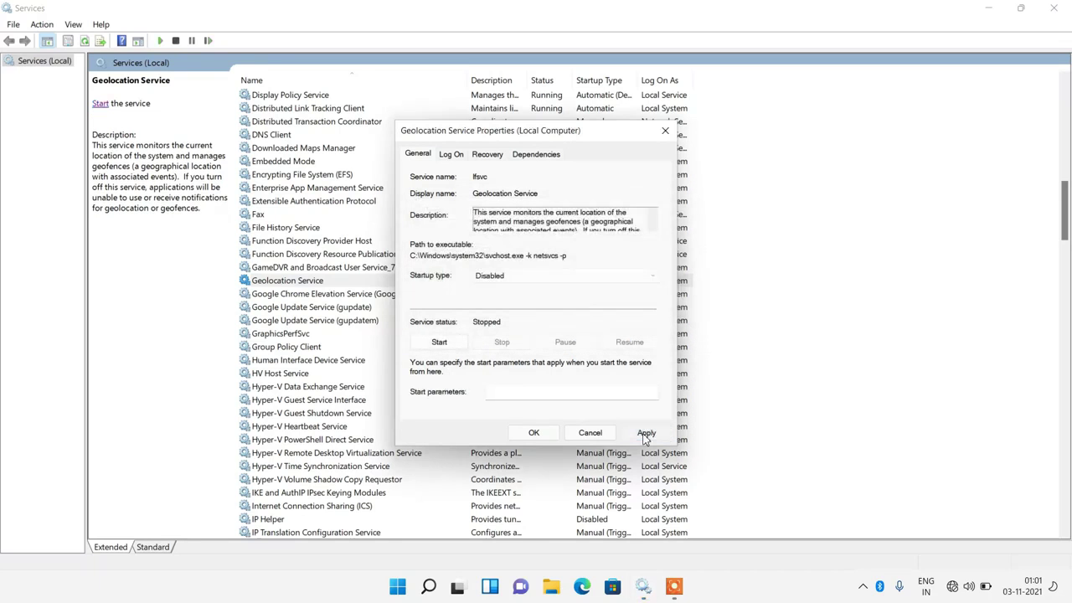
{"action": "left_click", "coordinate": [534, 432]}
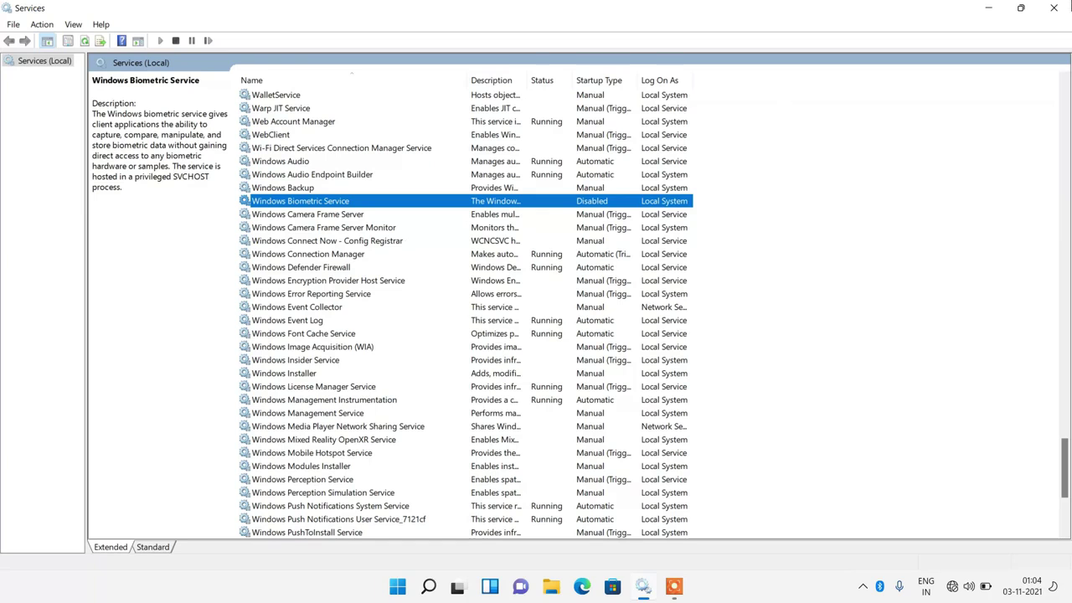
- Close Services and check the available power modes in the Power & battery settings of Windows
{"action": "left_click", "coordinate": [1053, 7]}
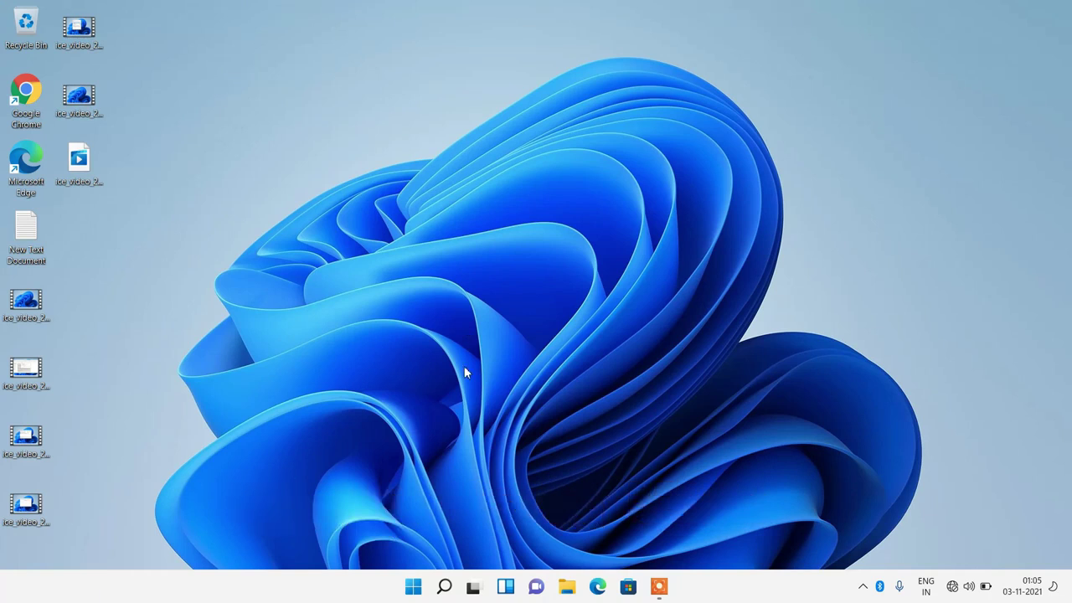
{"action": "right_click", "coordinate": [412, 589]}
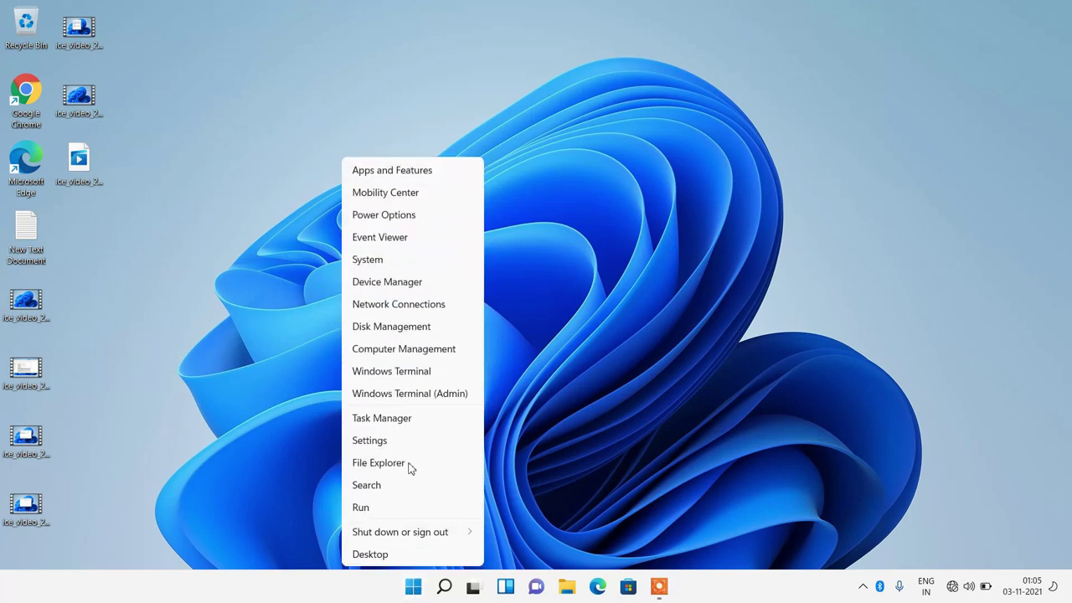
{"action": "left_click", "coordinate": [382, 441]}
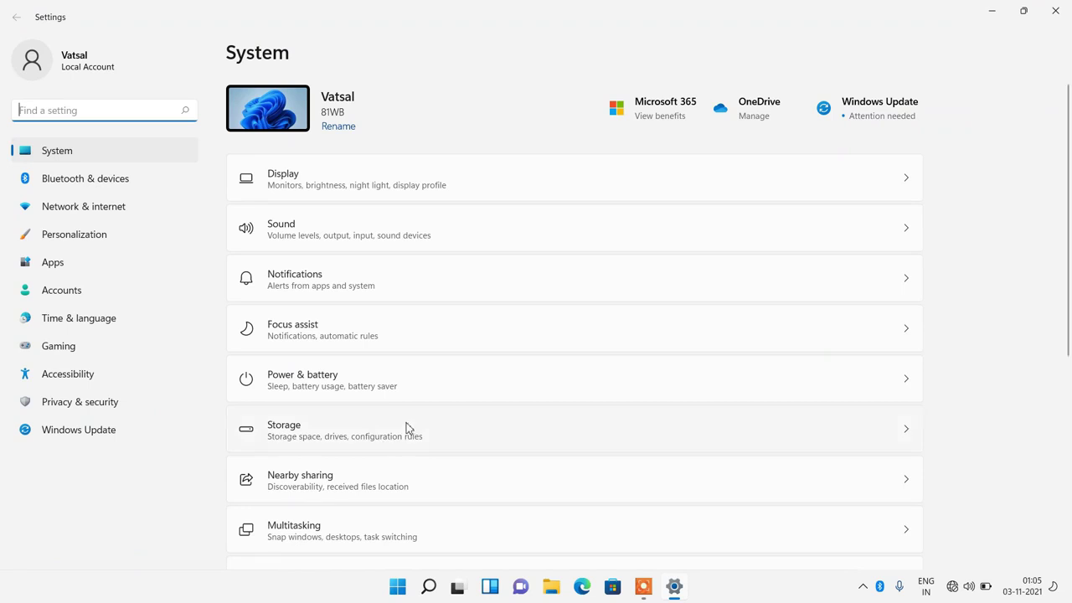
{"action": "left_click", "coordinate": [333, 385]}
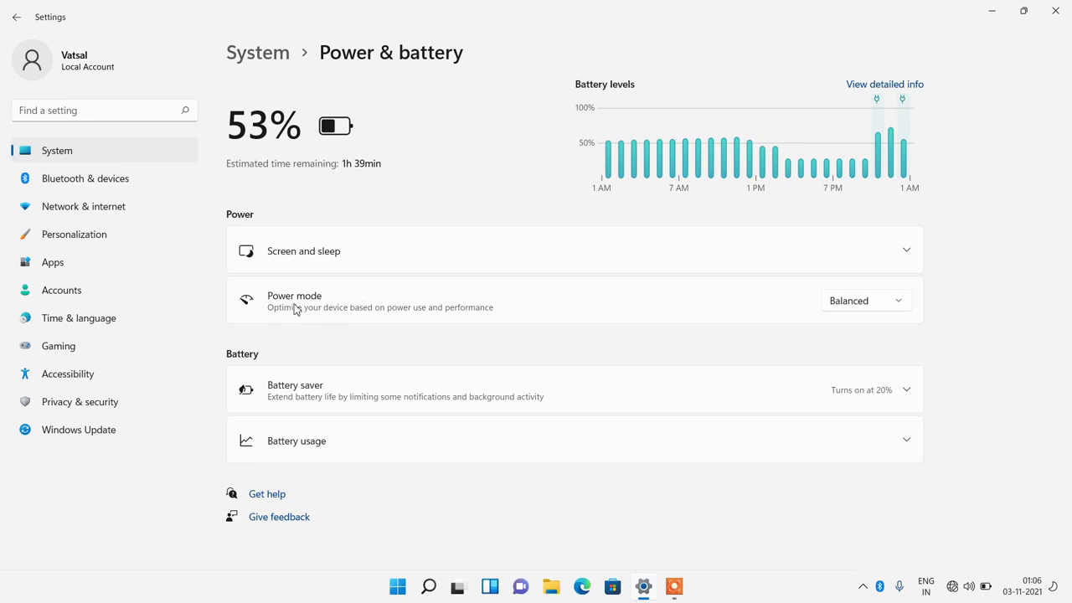
{"action": "left_click", "coordinate": [848, 310]}
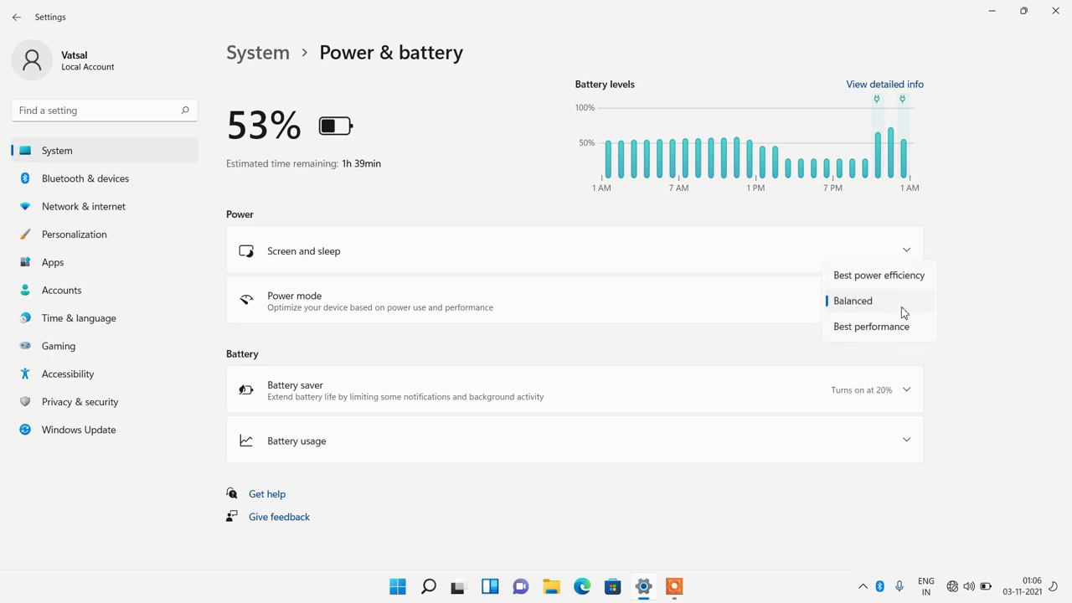
{"action": "left_click", "coordinate": [745, 349]}
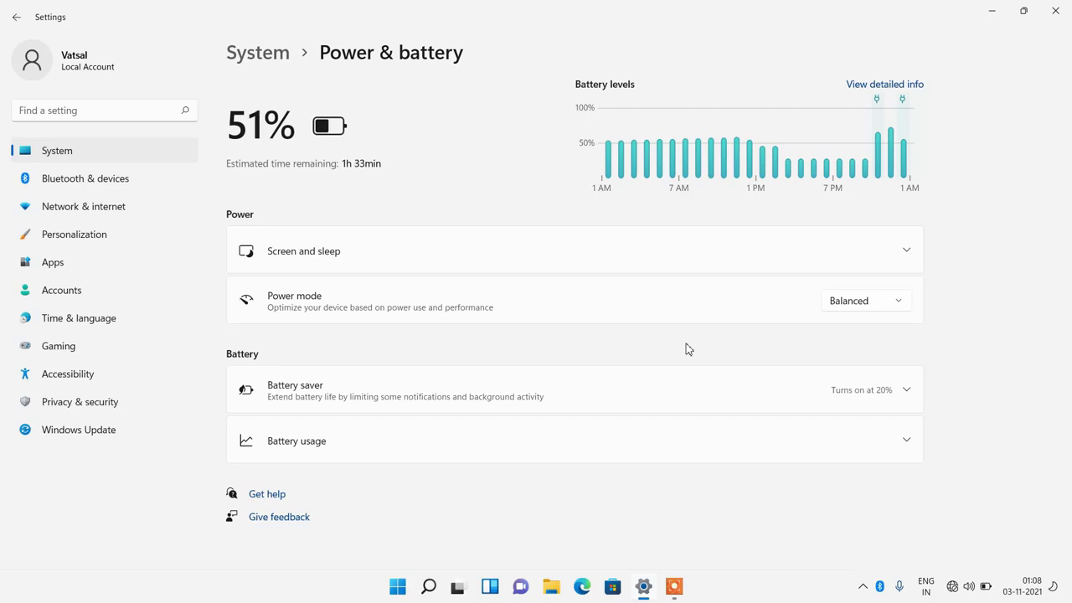
- Examine the additional settings in the account's sign-in options, including those for restartable apps and sign-in info after an update
{"action": "left_click", "coordinate": [77, 292]}
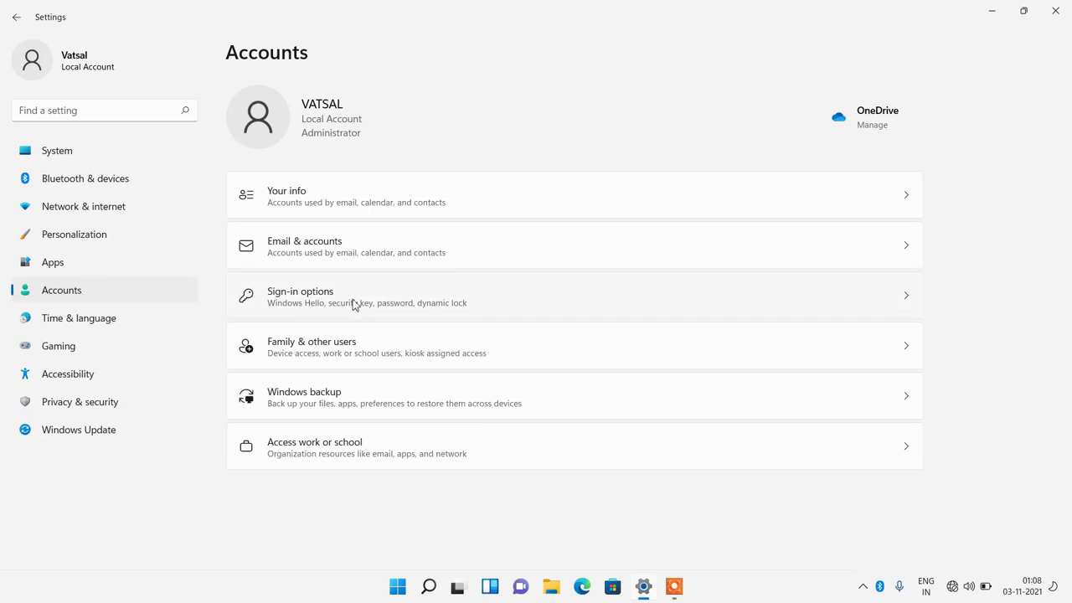
{"action": "left_click", "coordinate": [327, 298]}
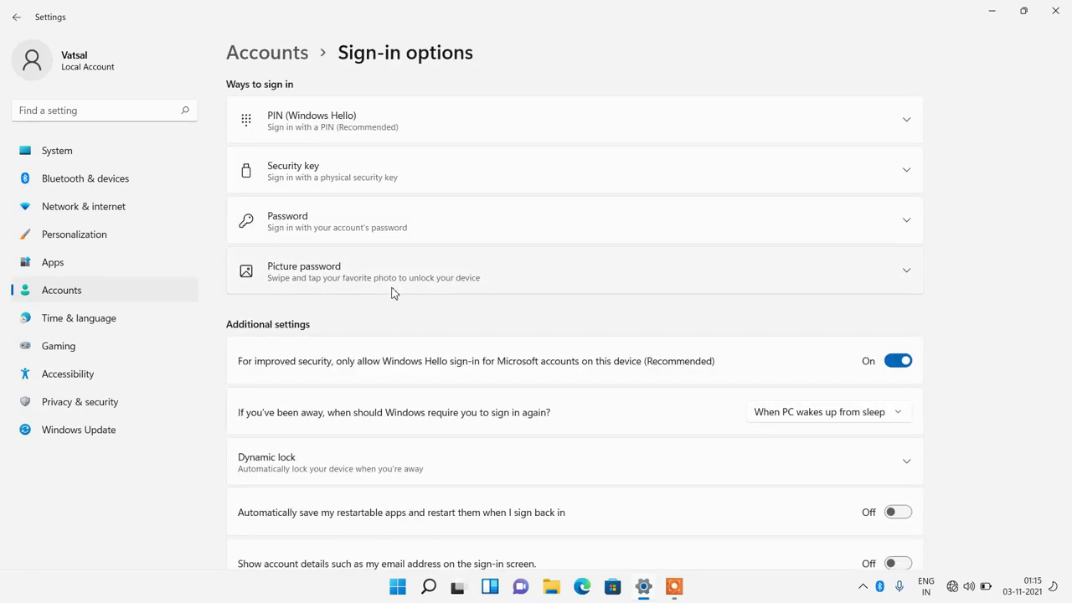
{"action": "scroll", "coordinate": [393, 292], "scroll_direction": "down", "scroll_amount": 1}
{"action": "scroll", "coordinate": [393, 292], "scroll_direction": "down", "scroll_amount": 3}
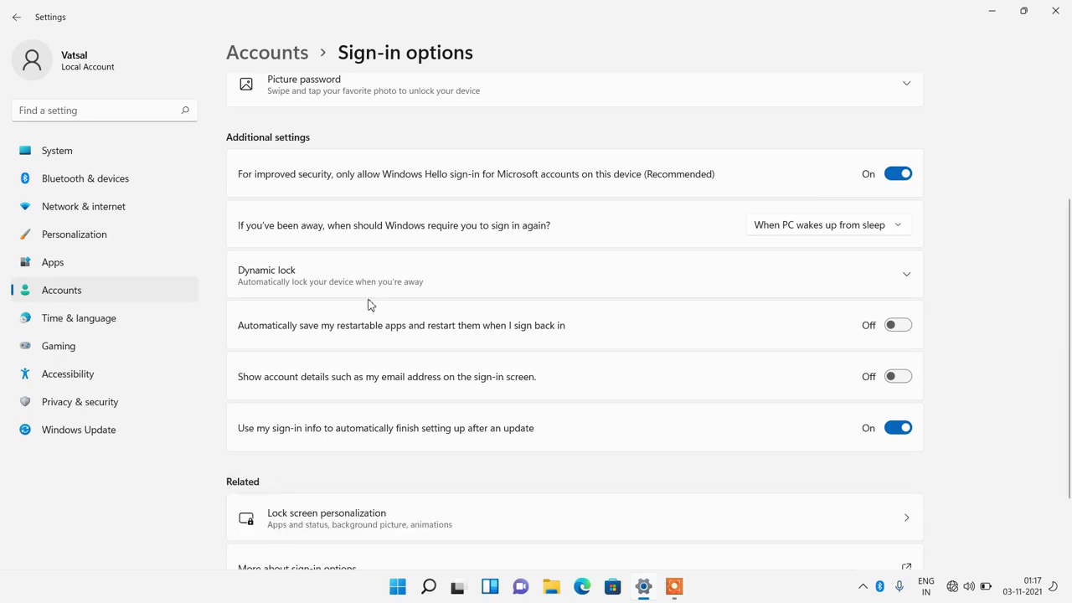
- Turn off Transparency effects in the Colors settings under Personalization
{"action": "left_click", "coordinate": [123, 235]}
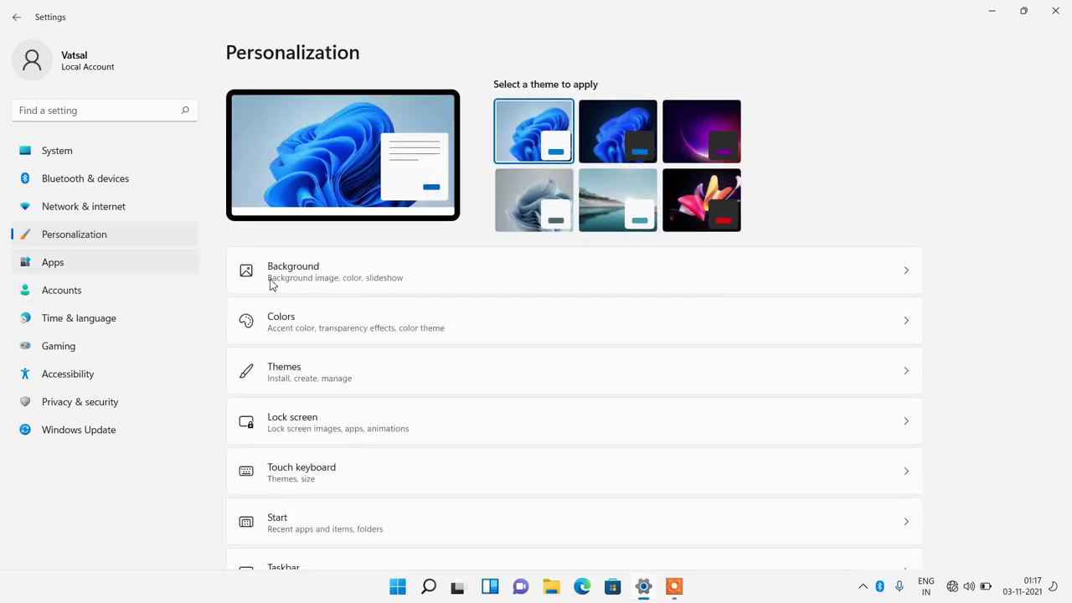
{"action": "left_click", "coordinate": [315, 329]}
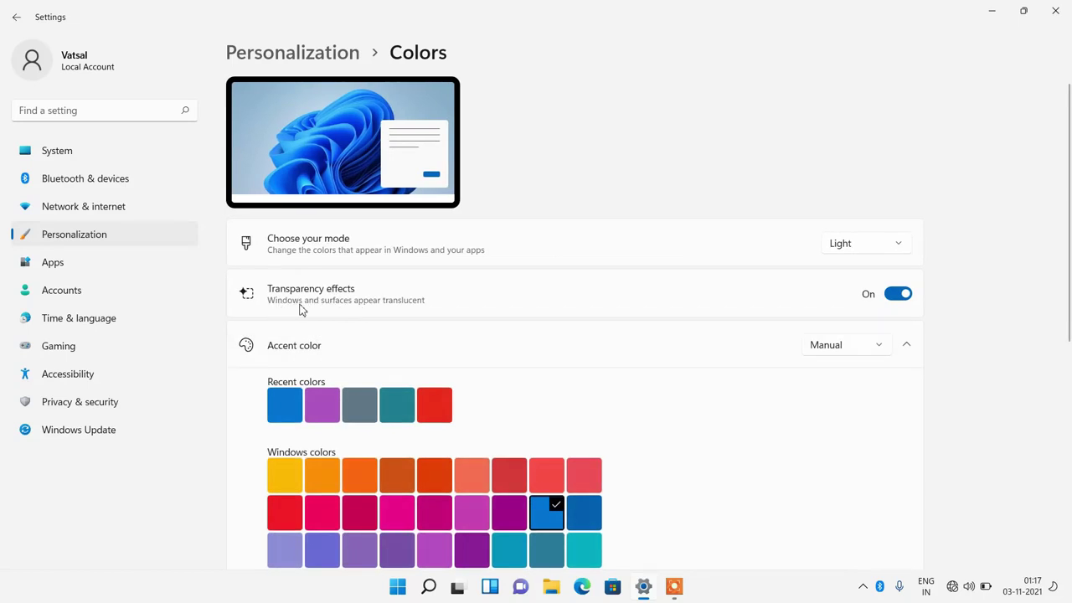
{"action": "left_click", "coordinate": [897, 295]}
- Turn off Animation effects in the Accessibility visual effects settings and close Settings
{"action": "left_click", "coordinate": [108, 375]}
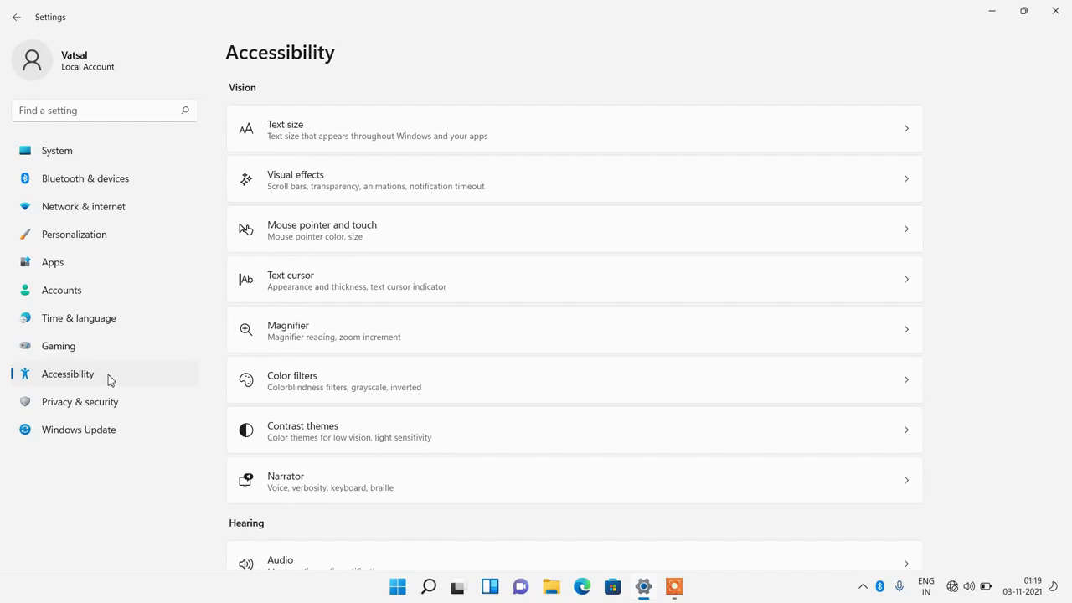
{"action": "left_click", "coordinate": [337, 193]}
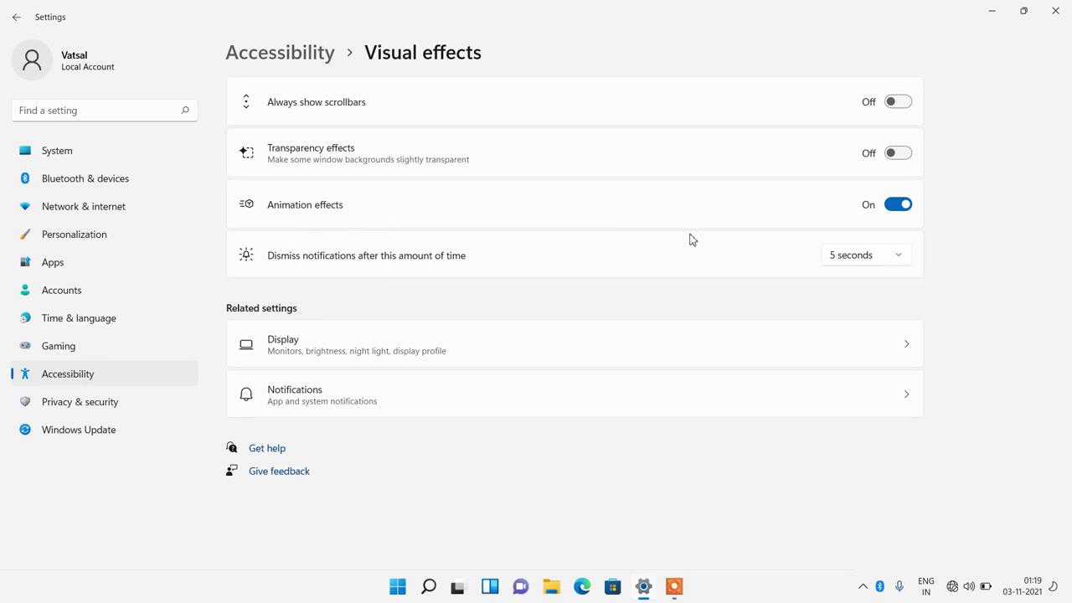
{"action": "left_click", "coordinate": [903, 206]}
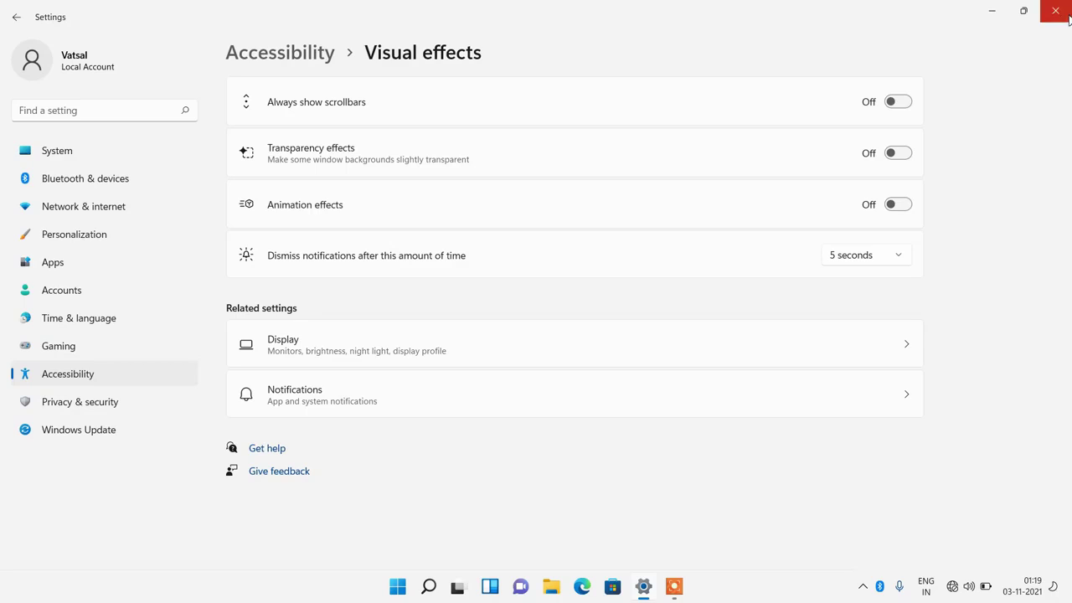
{"action": "left_click", "coordinate": [1067, 16]}
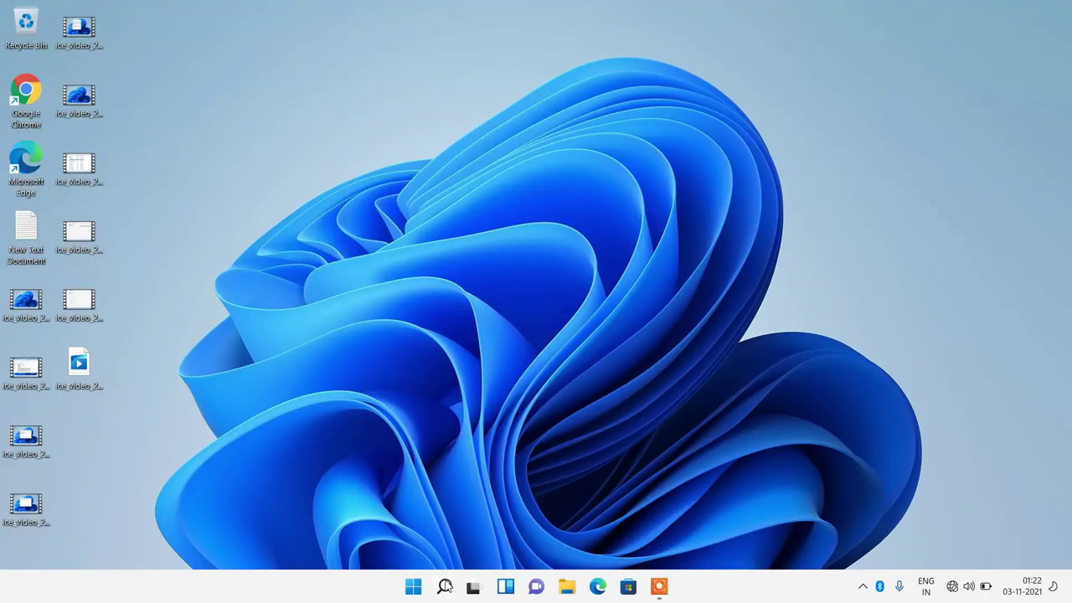
- Set the visual effects to Adjust for best performance in the Performance Options of the advanced system settings and close the dialogs
{"action": "left_click", "coordinate": [446, 585]}
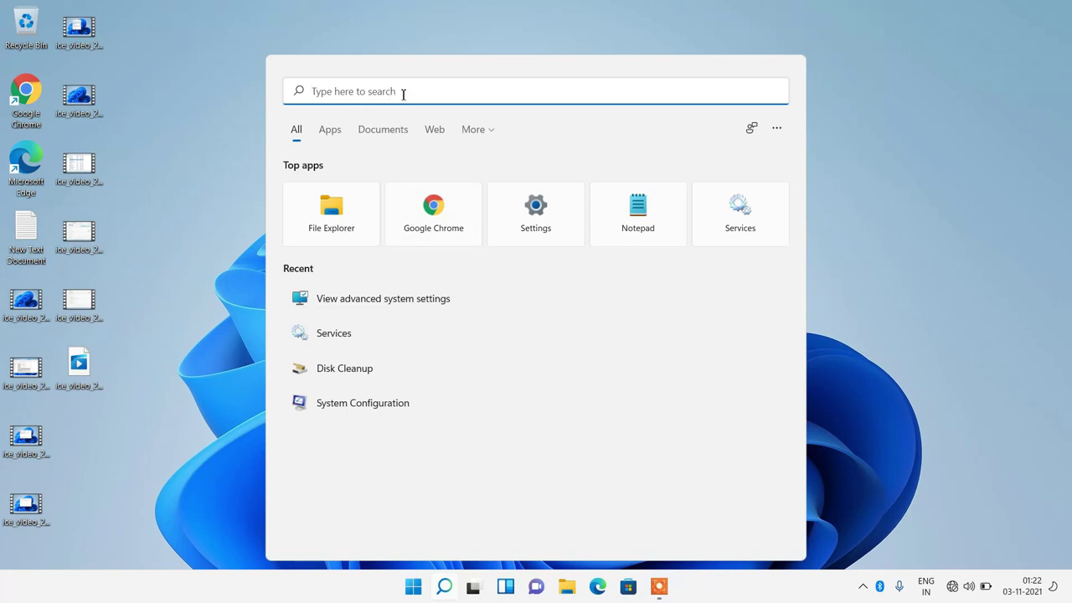
{"action": "type", "text": "vi"}
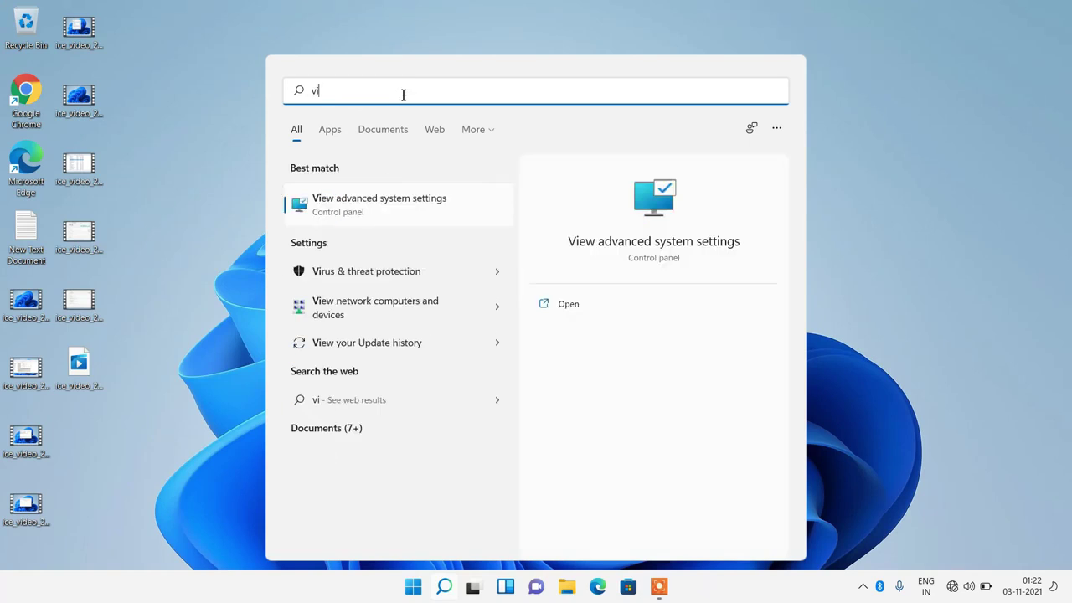
{"action": "type", "text": "ew advanced"}
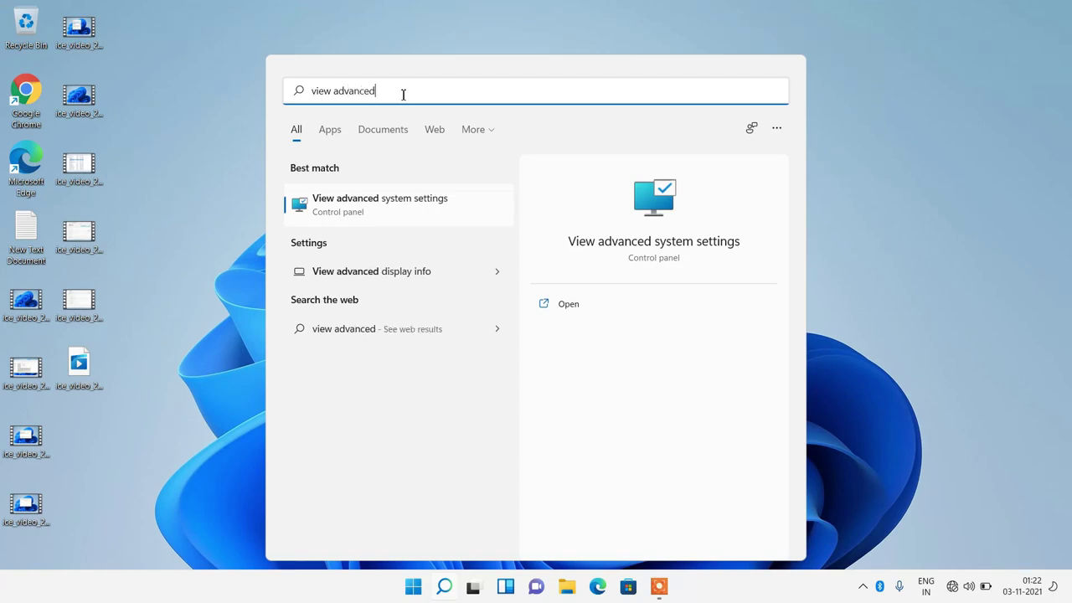
{"action": "left_click", "coordinate": [376, 215]}
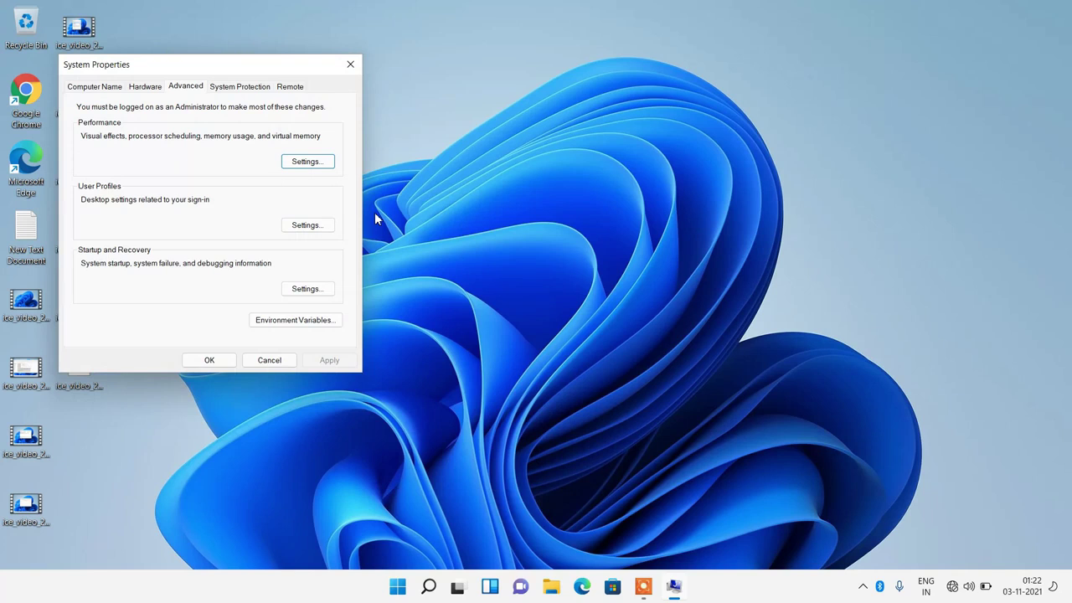
{"action": "left_click_drag", "start_coordinate": [243, 66], "coordinate": [450, 105]}
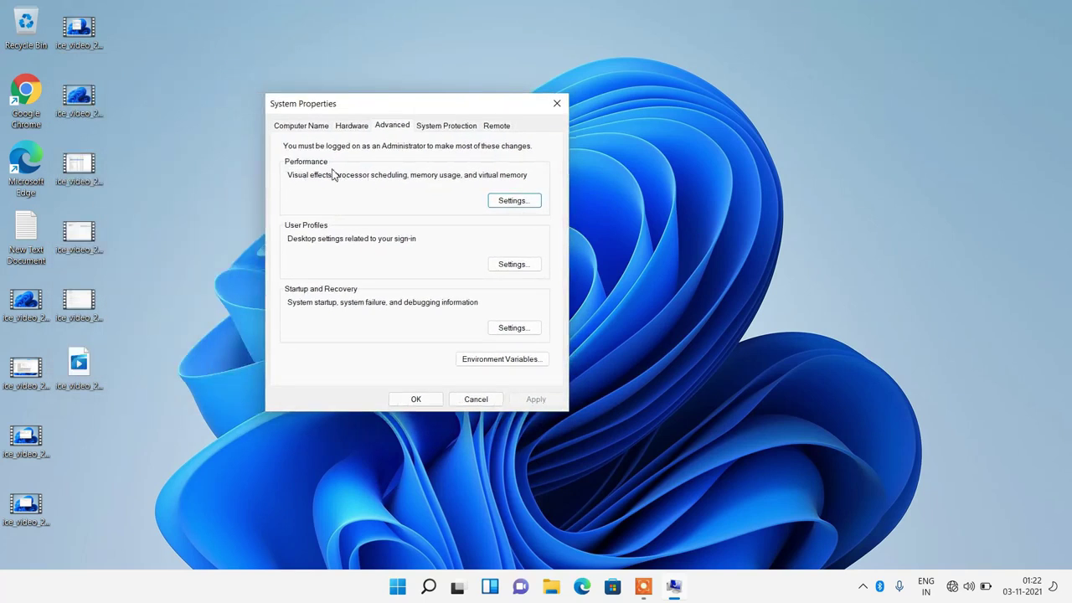
{"action": "left_click", "coordinate": [531, 208]}
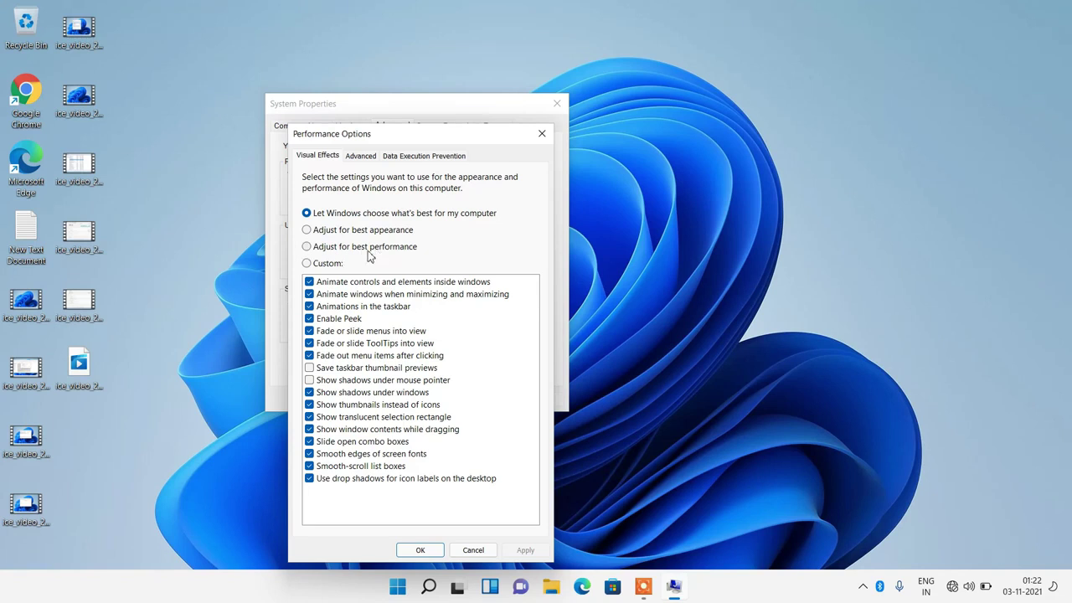
{"action": "left_click", "coordinate": [307, 246]}
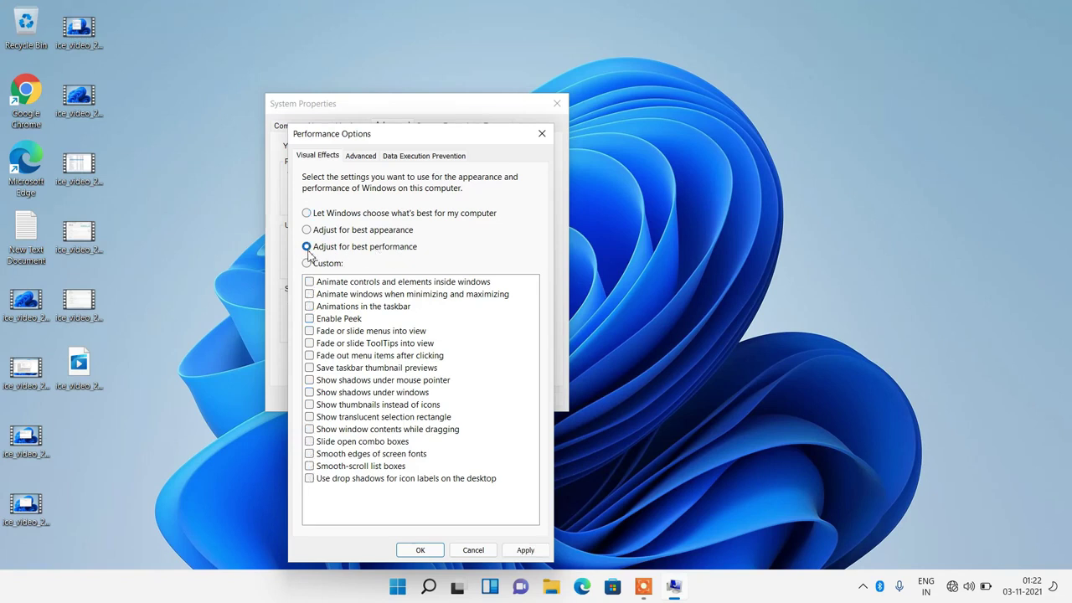
{"action": "left_click", "coordinate": [523, 550]}
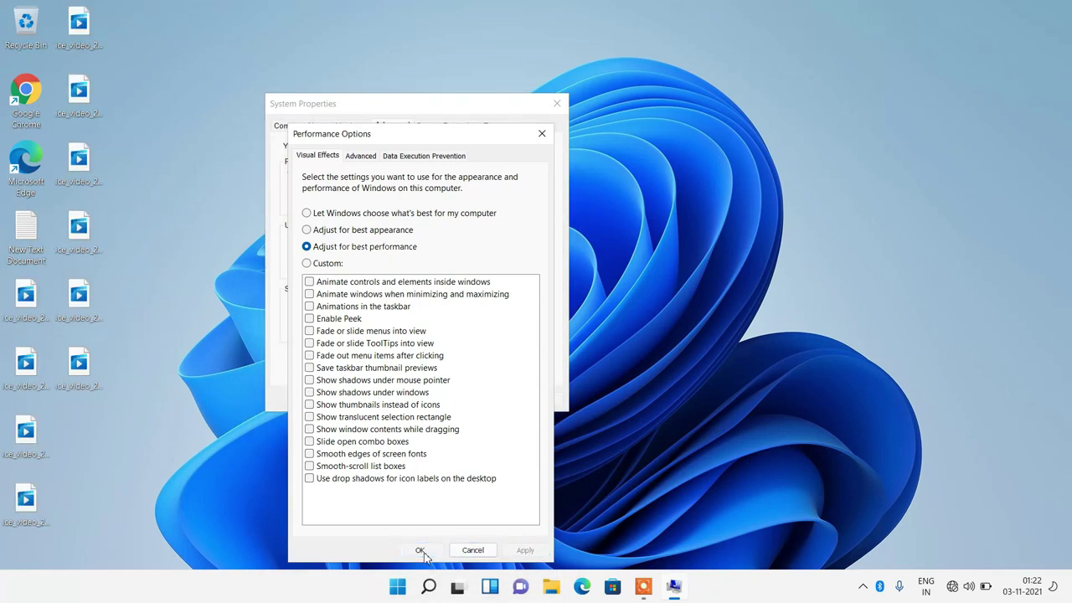
{"action": "left_click", "coordinate": [422, 551]}
{"action": "left_click", "coordinate": [417, 400]}
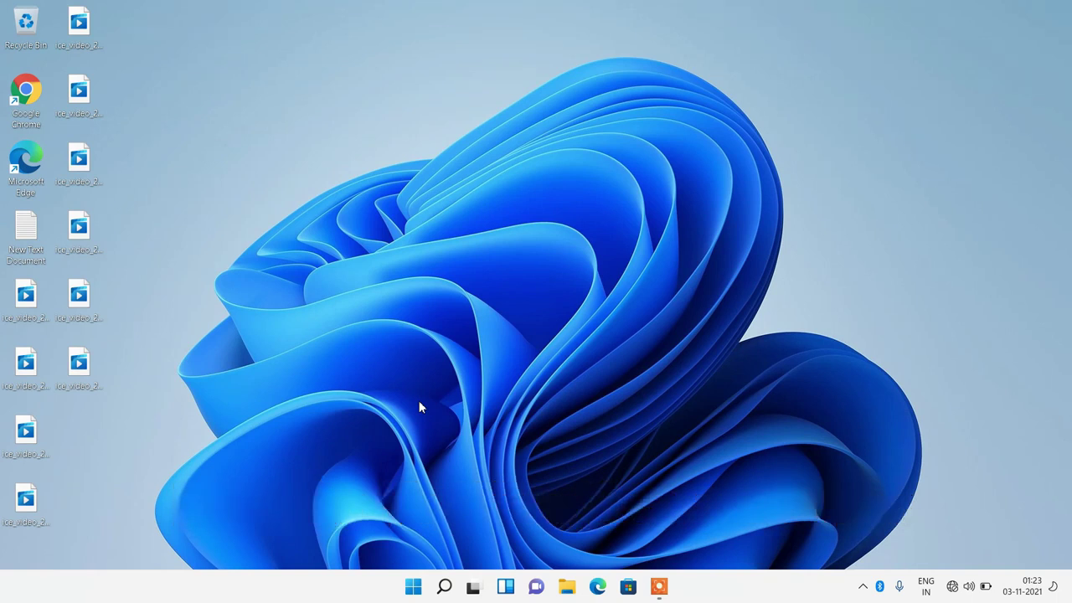
- Disable the device setup suggestions and the Windows tips and suggestions in the Notifications settings, and close Settings
{"action": "right_click", "coordinate": [411, 592]}
{"action": "left_click", "coordinate": [397, 450]}
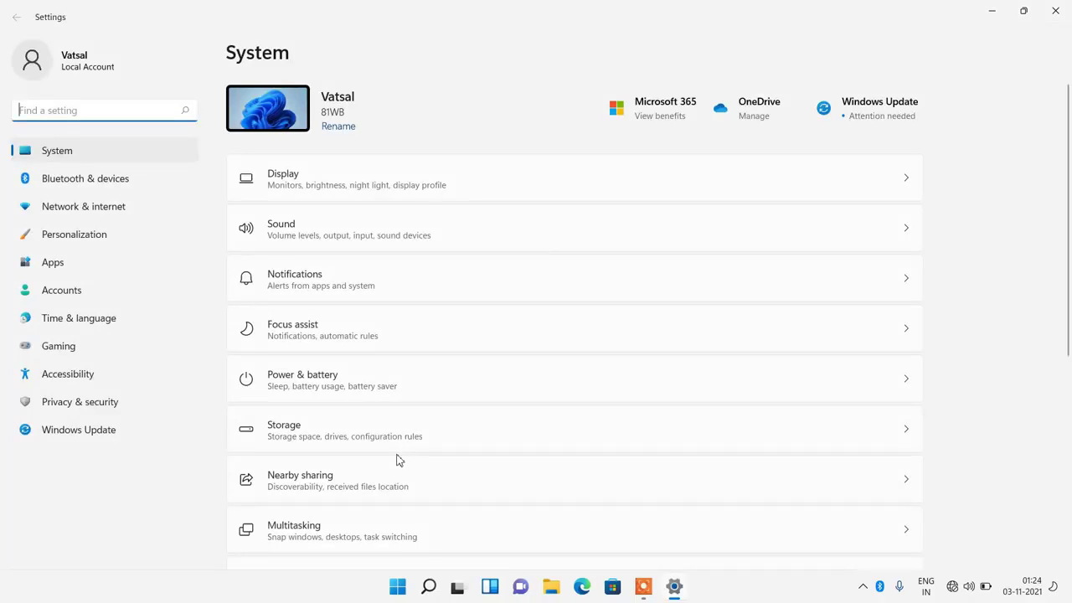
{"action": "left_click", "coordinate": [344, 290]}
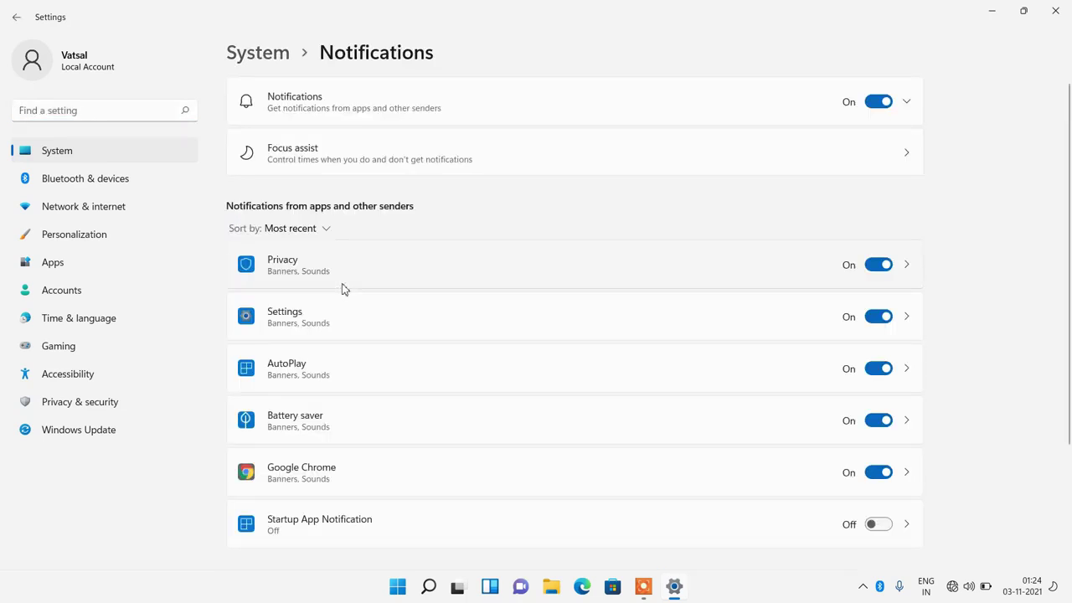
{"action": "scroll", "coordinate": [342, 289], "scroll_direction": "down", "scroll_amount": 2}
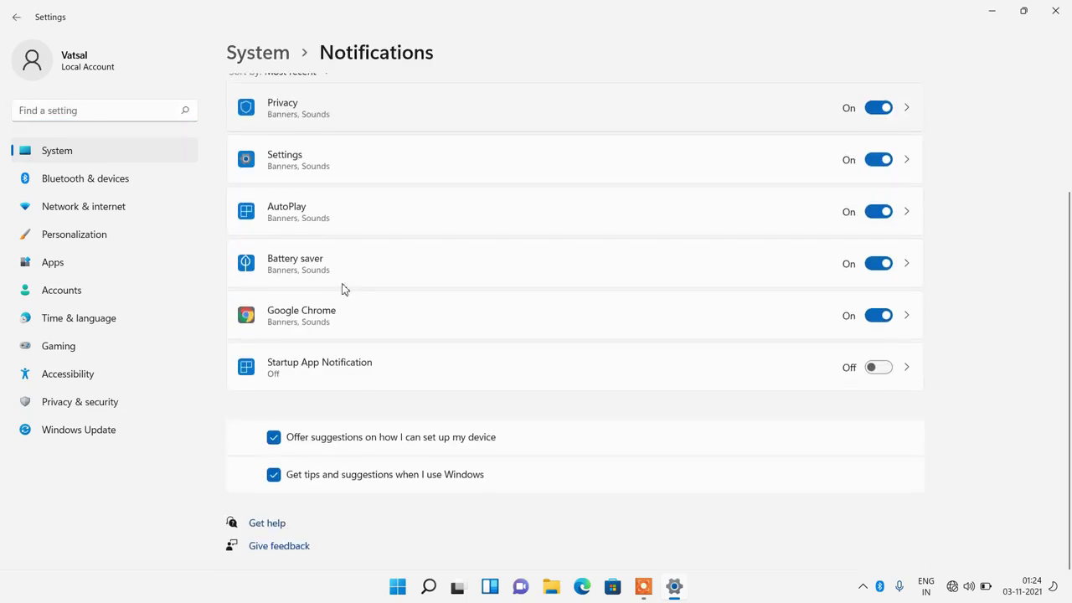
{"action": "left_click", "coordinate": [274, 437]}
{"action": "left_click", "coordinate": [273, 475]}
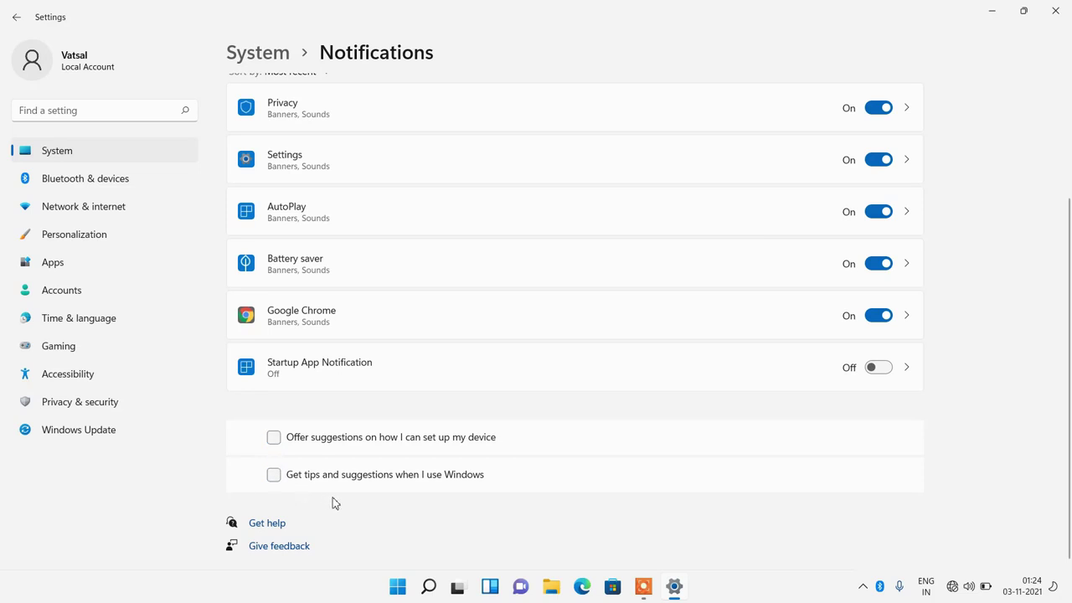
{"action": "left_click", "coordinate": [1055, 12]}
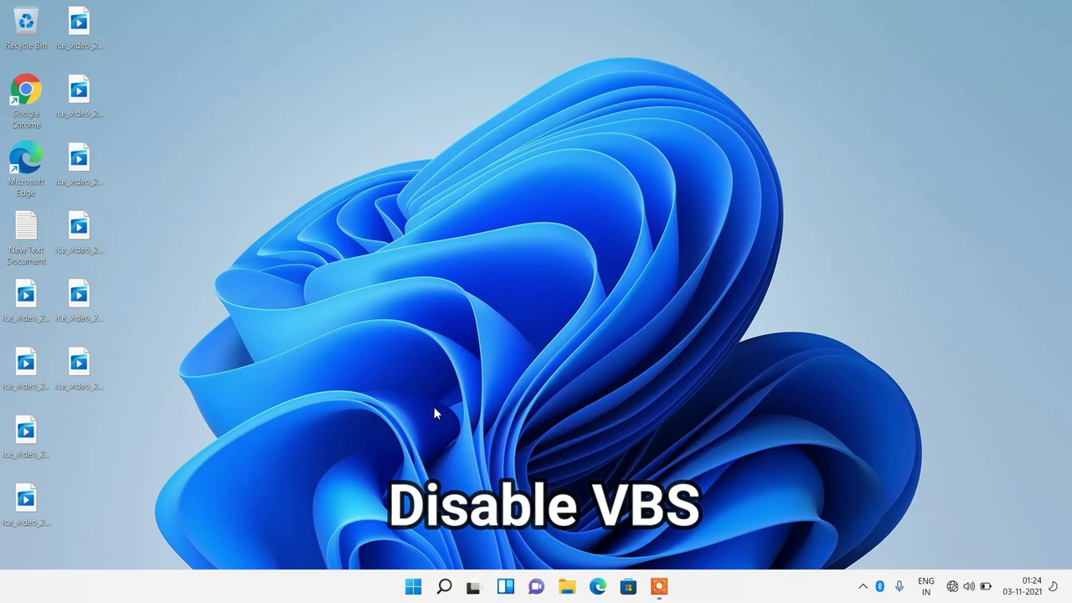
- Check the Memory integrity setting on the Core isolation page and close Windows Security
{"action": "left_click", "coordinate": [446, 588]}
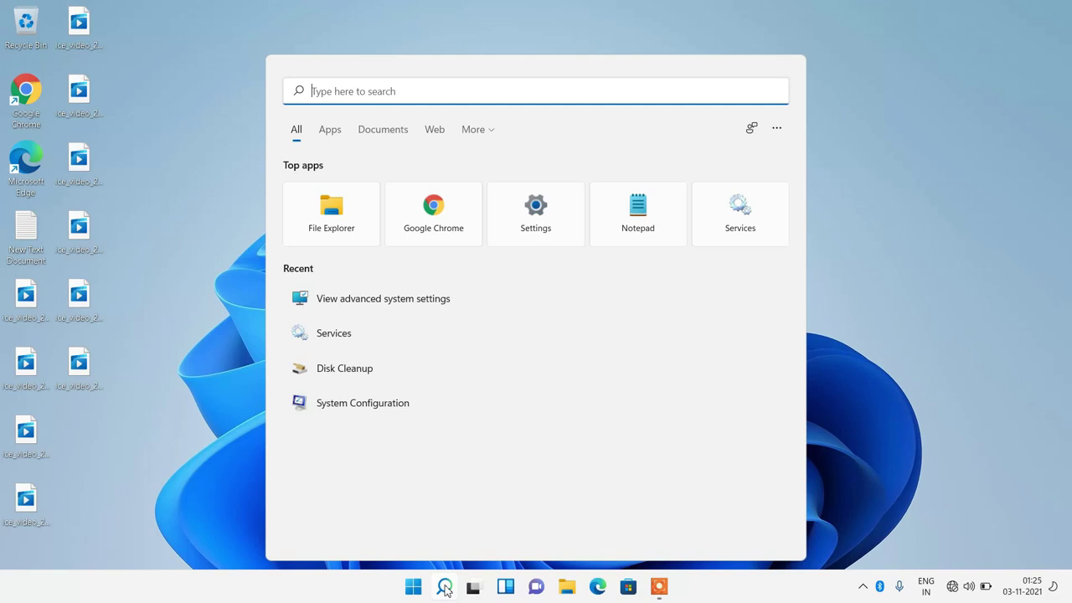
{"action": "type", "text": "core isolation"}
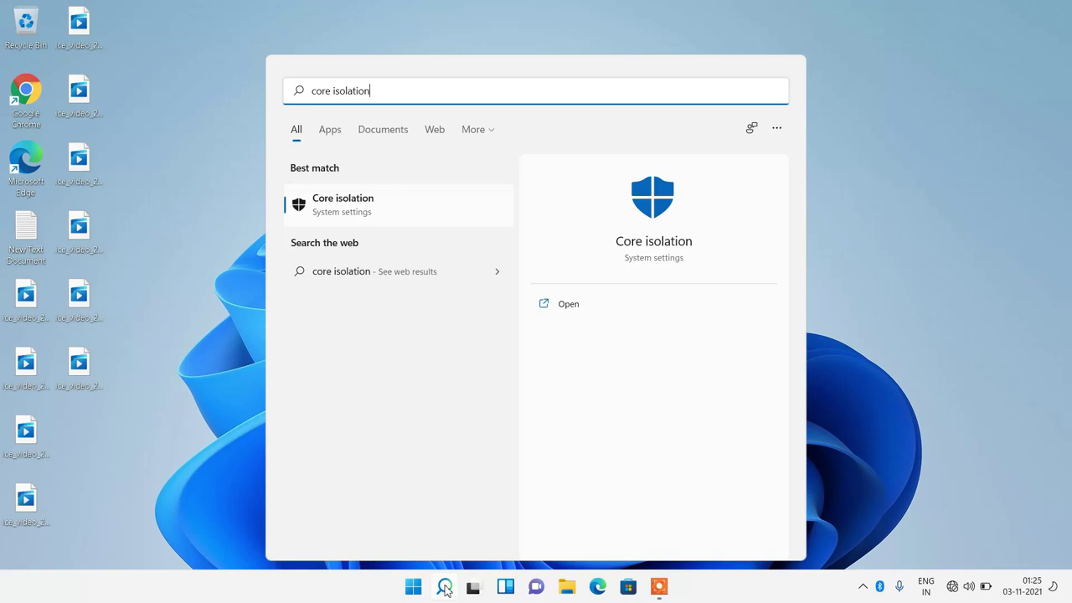
{"action": "left_click", "coordinate": [393, 207]}
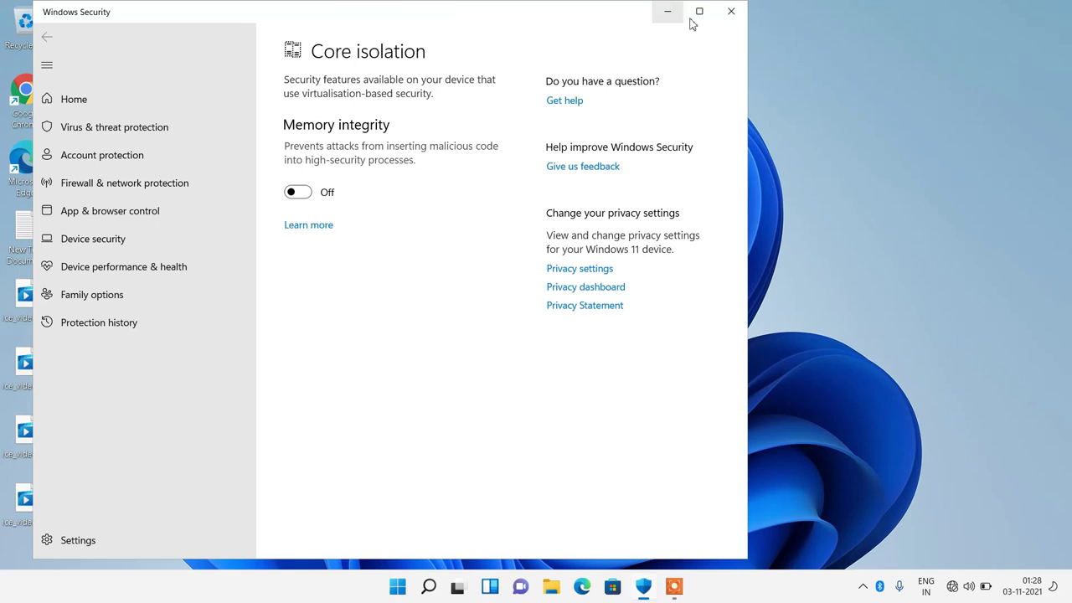
{"action": "left_click", "coordinate": [730, 11]}
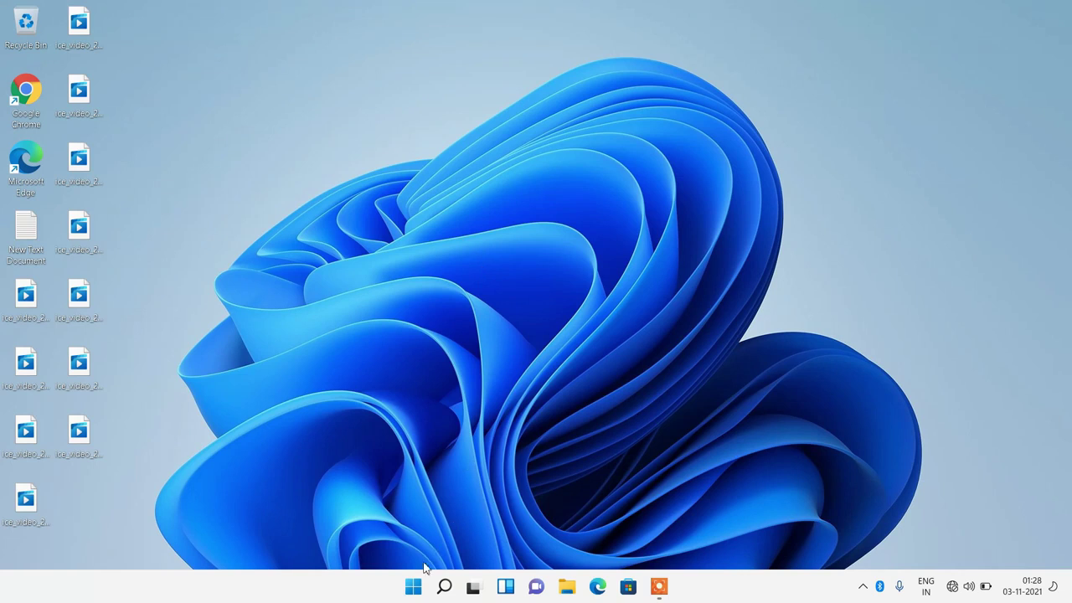
- Turn off opening Xbox Game Bar with the controller button in the Gaming settings of Windows
{"action": "right_click", "coordinate": [413, 589]}
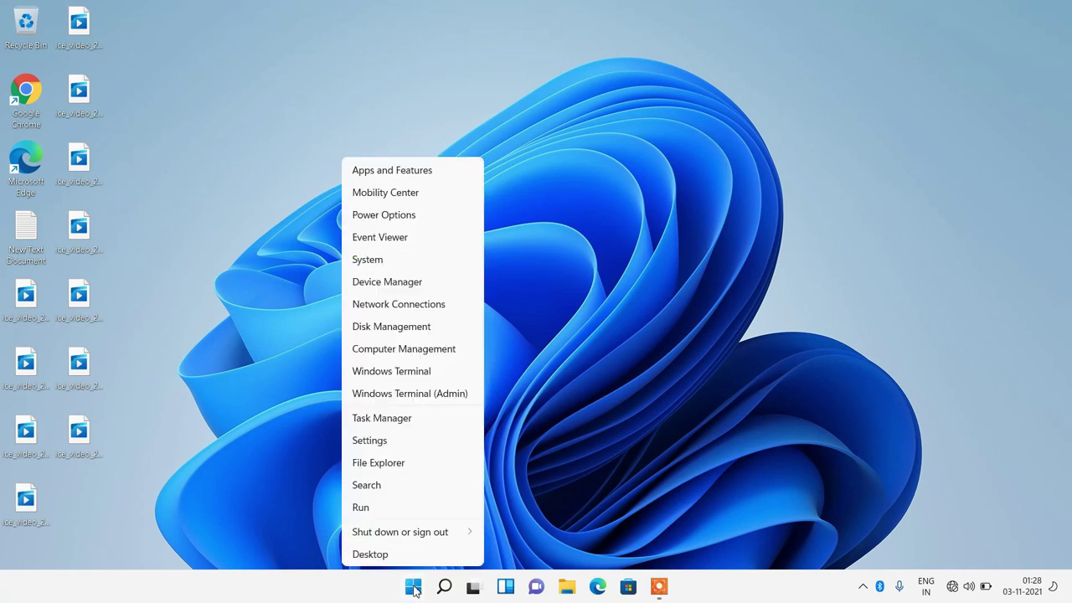
{"action": "left_click", "coordinate": [390, 450]}
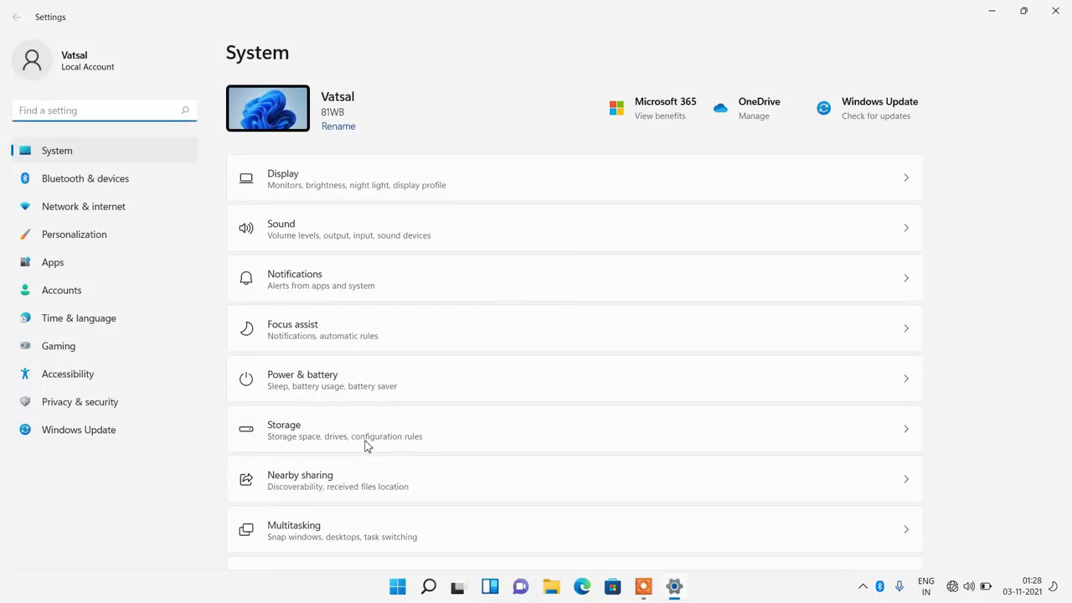
{"action": "left_click", "coordinate": [74, 352]}
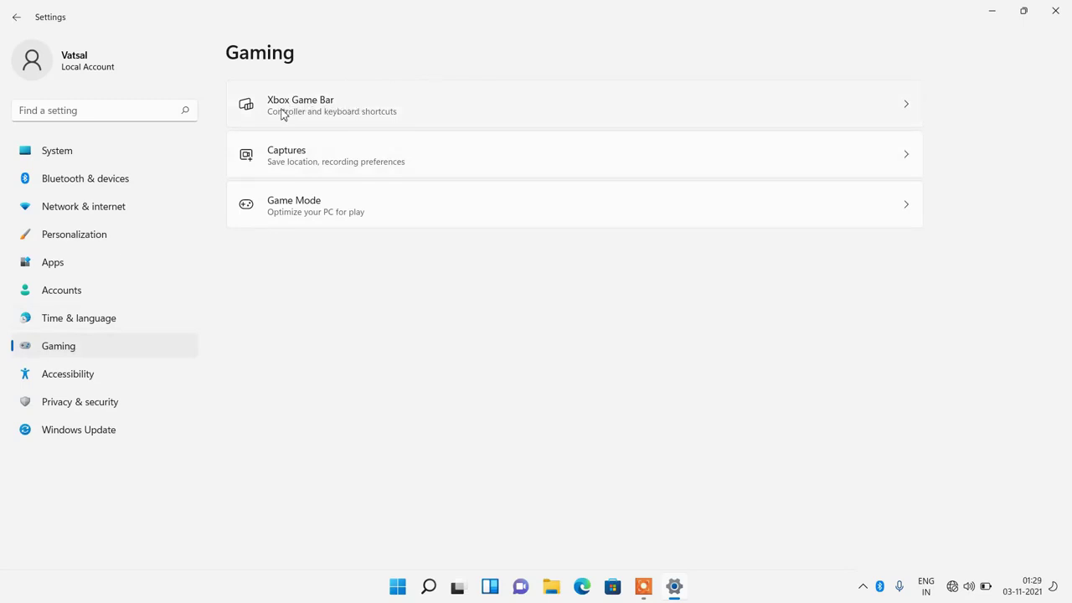
{"action": "left_click", "coordinate": [345, 109]}
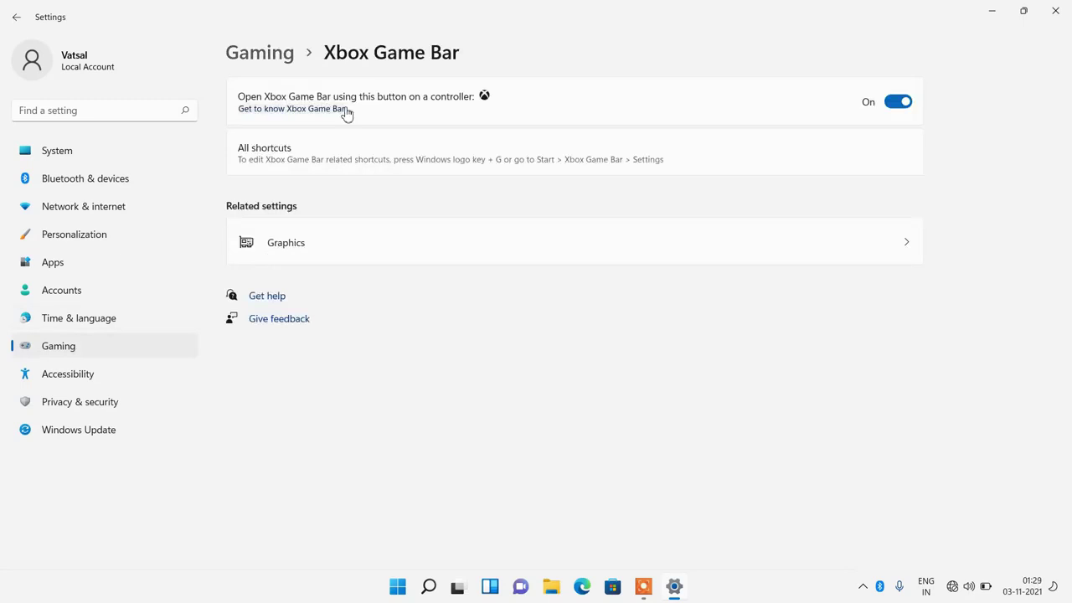
{"action": "left_click", "coordinate": [898, 105]}
{"action": "left_click", "coordinate": [266, 54]}
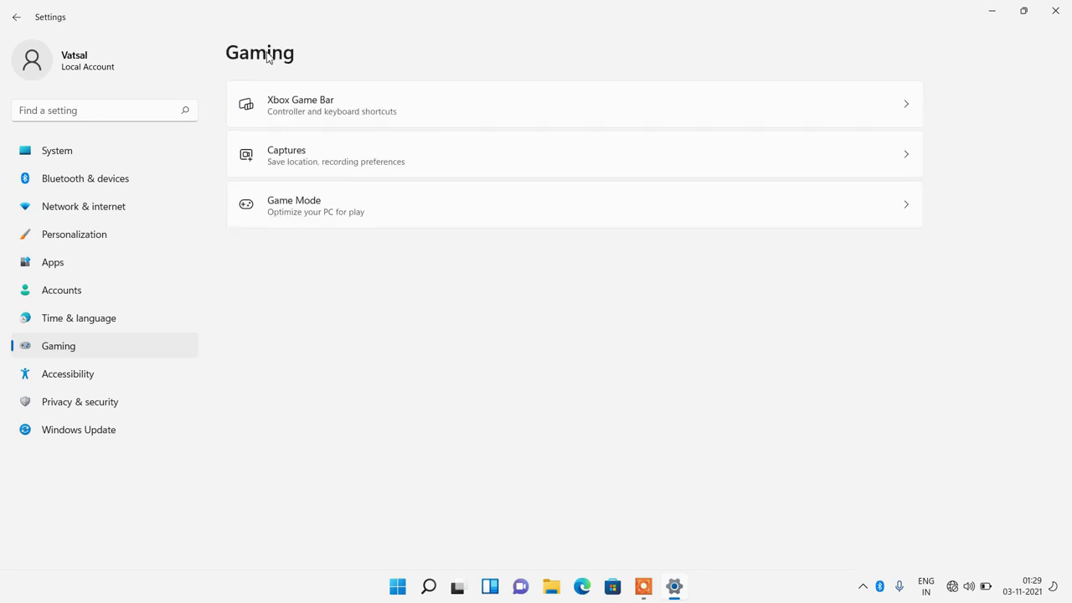
- Turn off Game Mode in the Gaming settings
{"action": "left_click", "coordinate": [299, 213]}
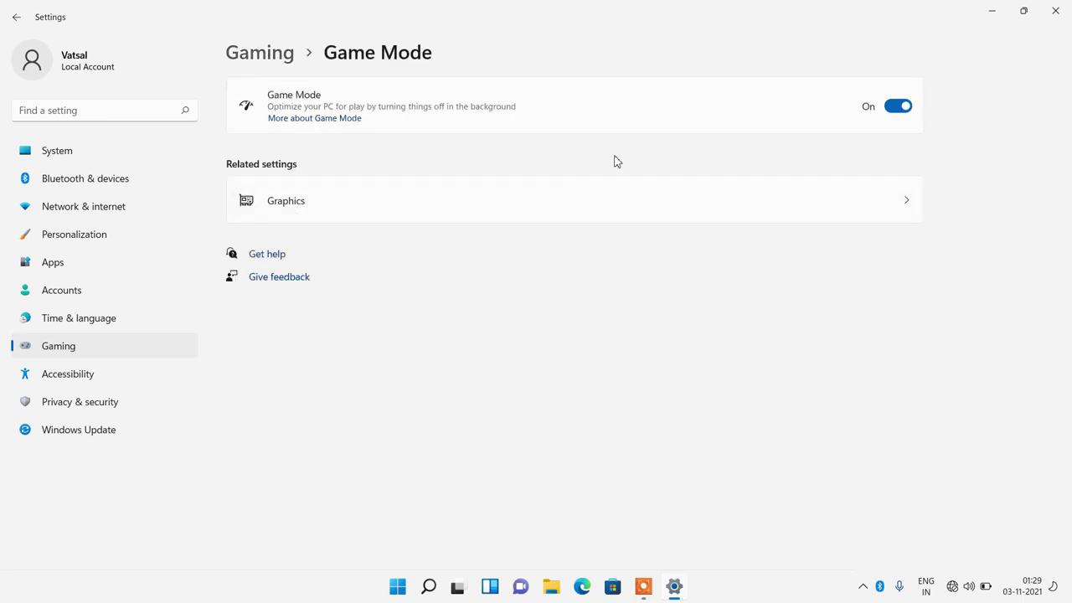
{"action": "left_click", "coordinate": [898, 109]}
{"action": "left_click", "coordinate": [274, 62]}
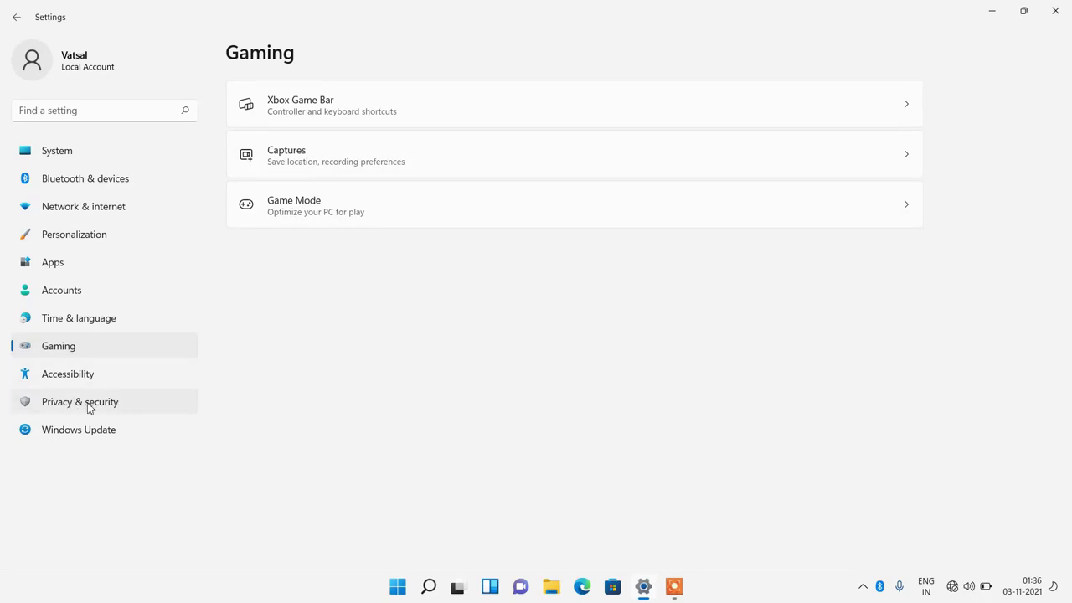
- Check the Find my device setting under Privacy & security
{"action": "left_click", "coordinate": [71, 410]}
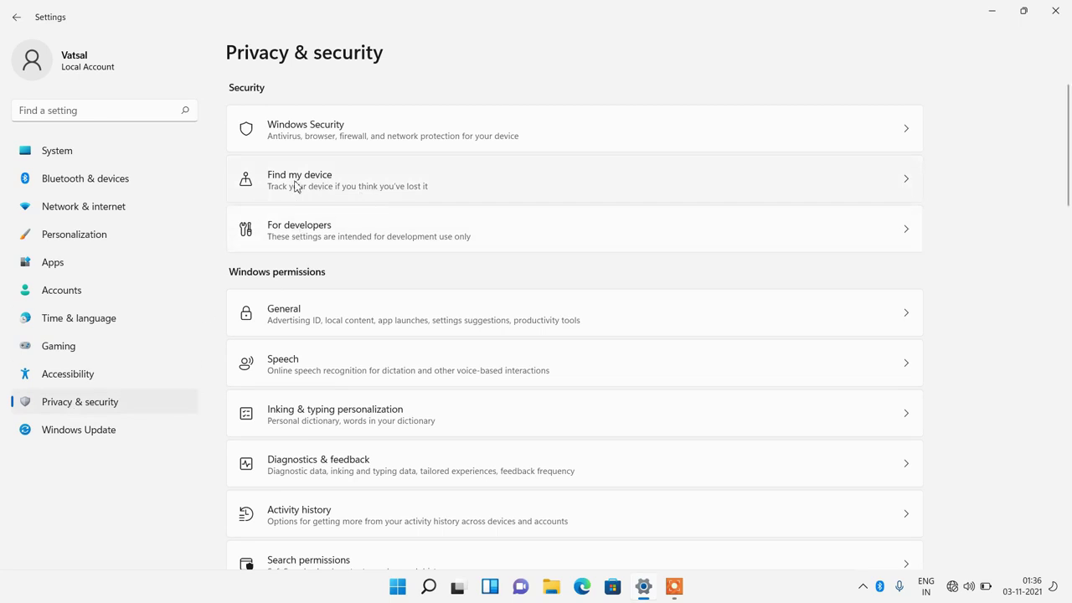
{"action": "left_click", "coordinate": [350, 187]}
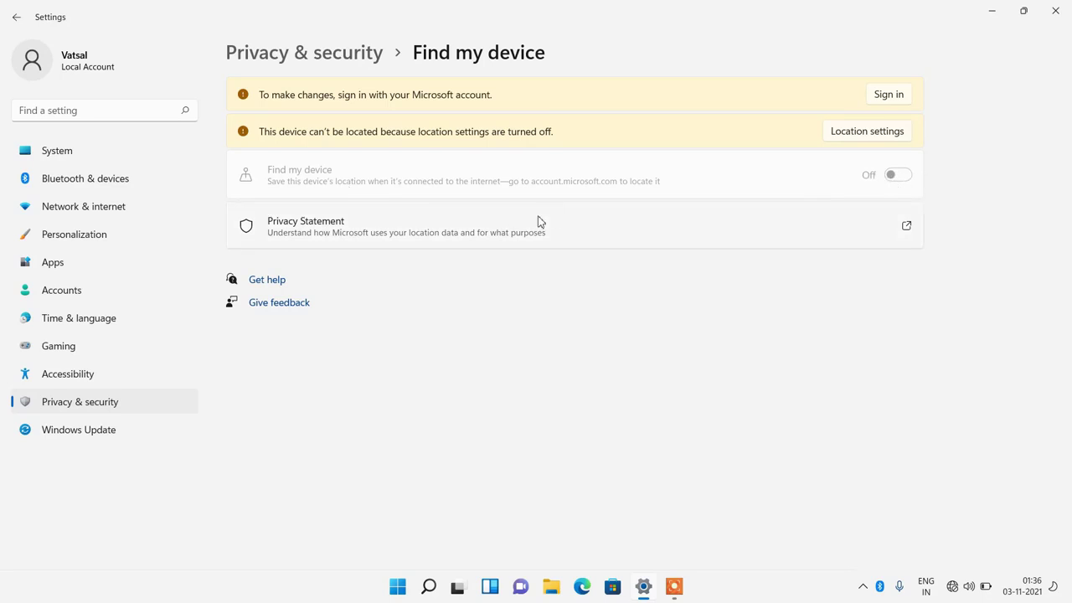
{"action": "left_click", "coordinate": [93, 408]}
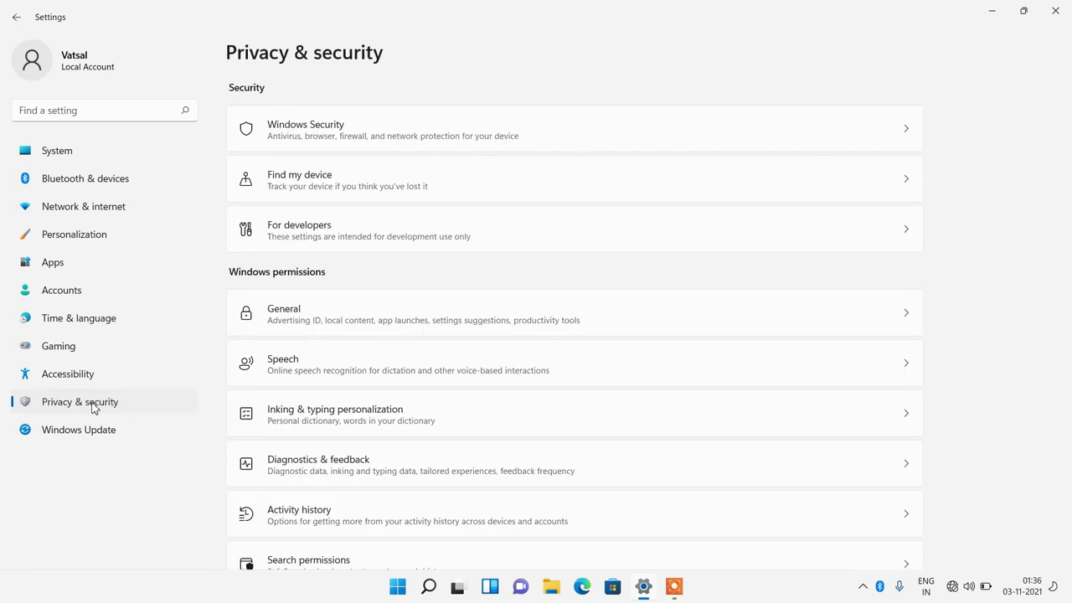
- Turn off language-list website content, app launch tracking and suggested Settings content in the General privacy permissions
{"action": "left_click", "coordinate": [295, 321]}
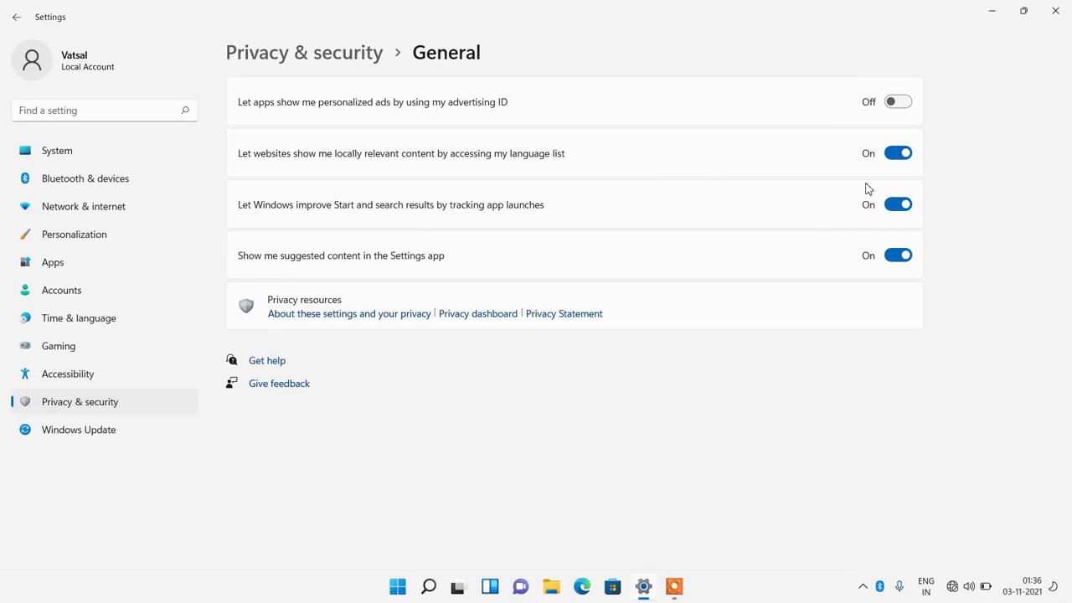
{"action": "left_click", "coordinate": [903, 154]}
{"action": "left_click", "coordinate": [901, 205]}
{"action": "left_click", "coordinate": [903, 260]}
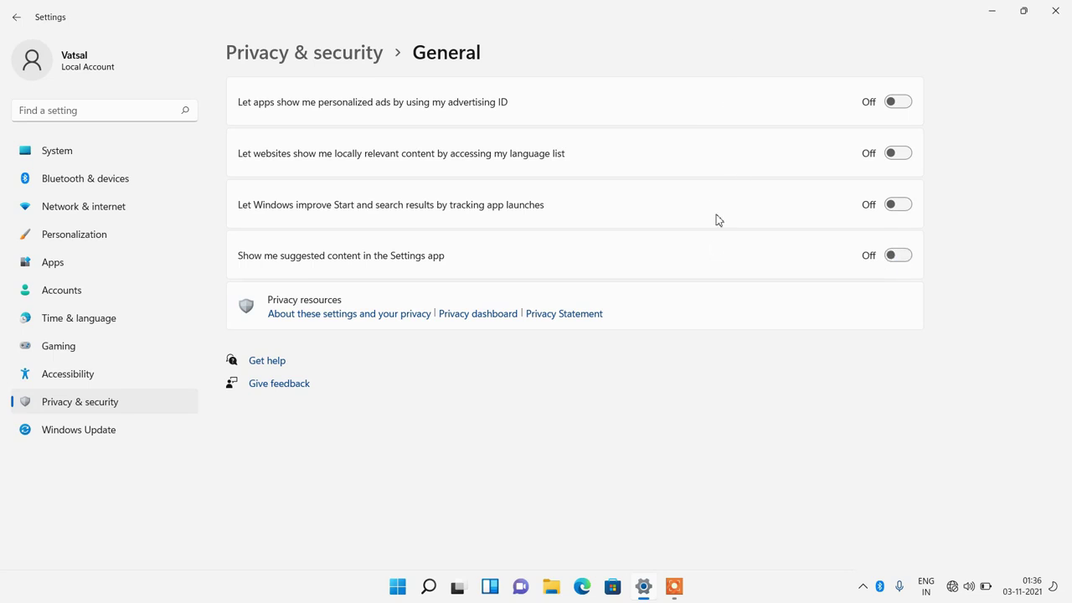
- Examine the Location services, app access and location history settings under the app permissions in Privacy & security
{"action": "left_click", "coordinate": [110, 405]}
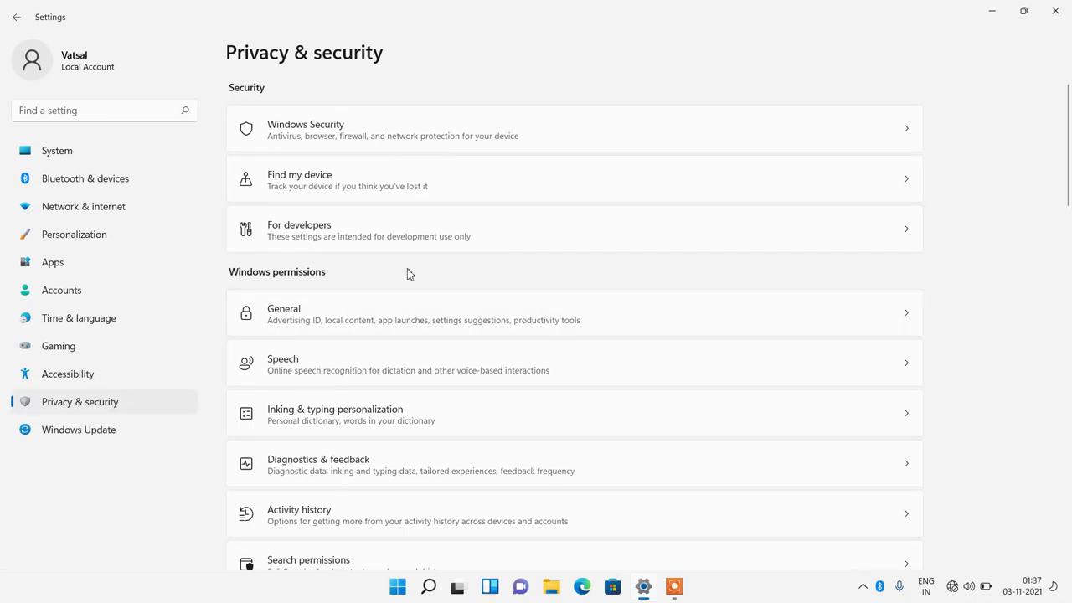
{"action": "scroll", "coordinate": [409, 274], "scroll_direction": "down", "scroll_amount": 5}
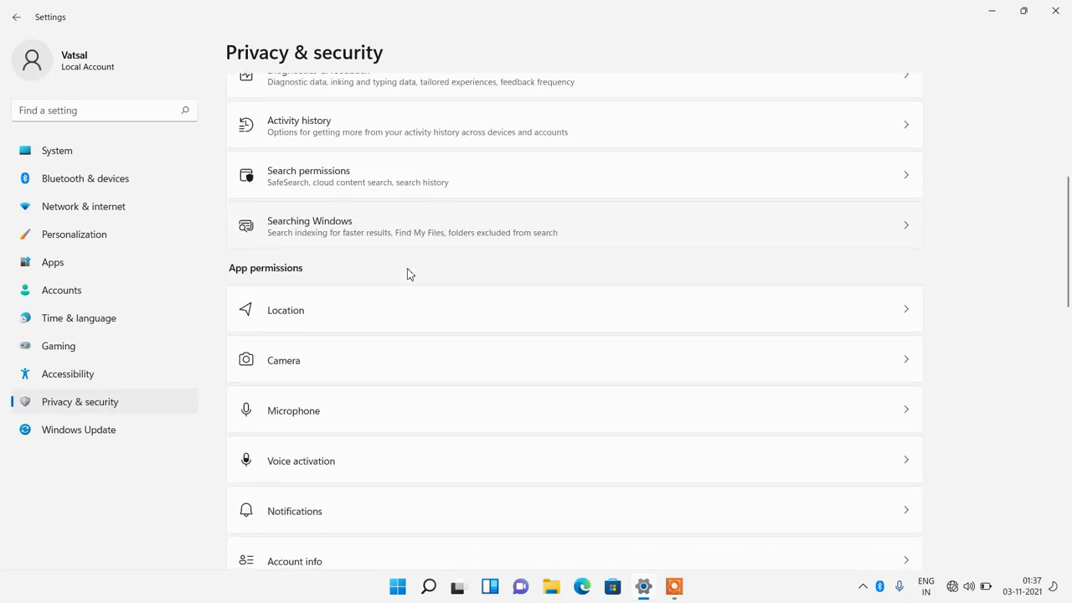
{"action": "left_click", "coordinate": [335, 318]}
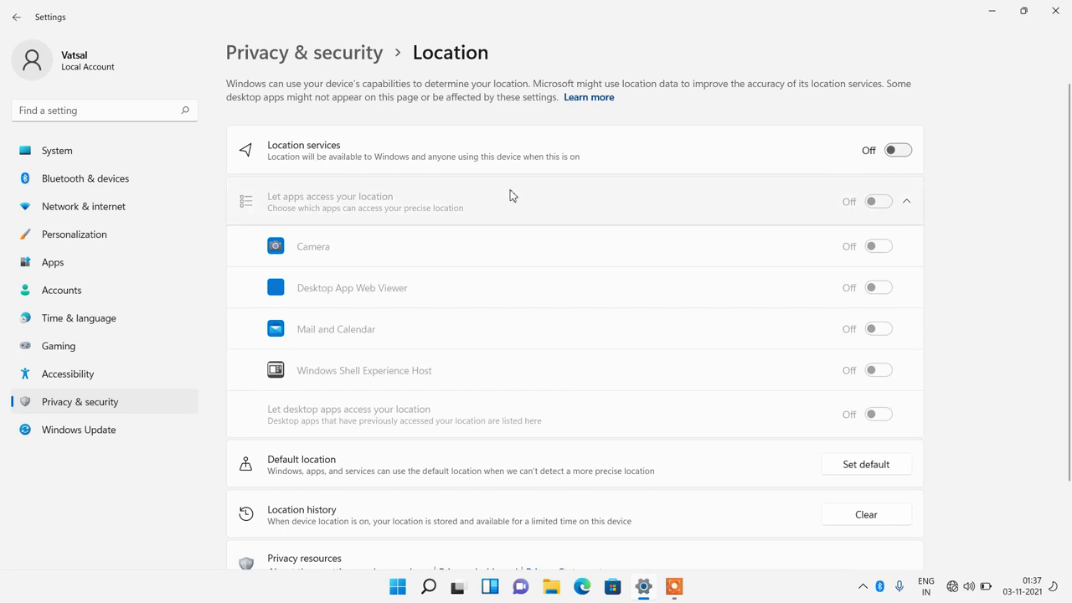
{"action": "scroll", "coordinate": [512, 196], "scroll_direction": "down", "scroll_amount": 2}
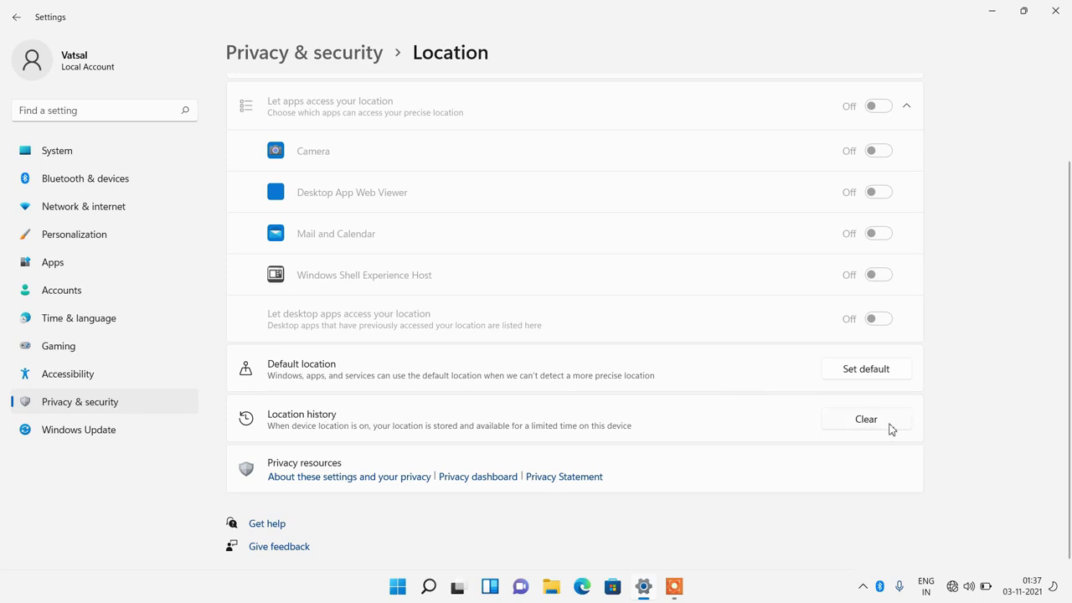
{"action": "left_click", "coordinate": [337, 55]}
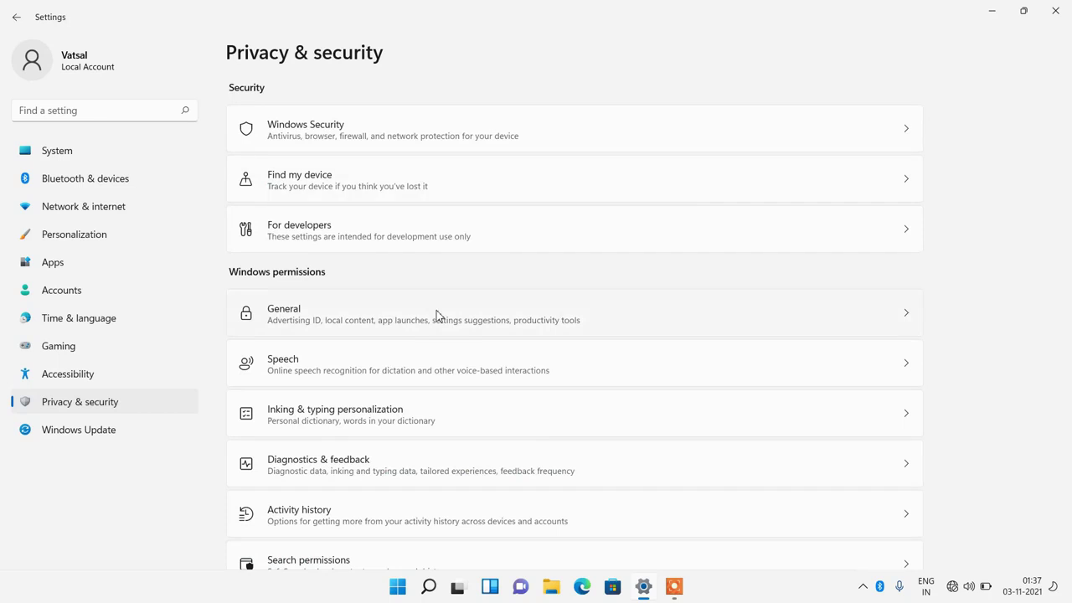
- Turn off Notification access in the app permissions under Privacy & security
{"action": "scroll", "coordinate": [435, 316], "scroll_direction": "down", "scroll_amount": 5}
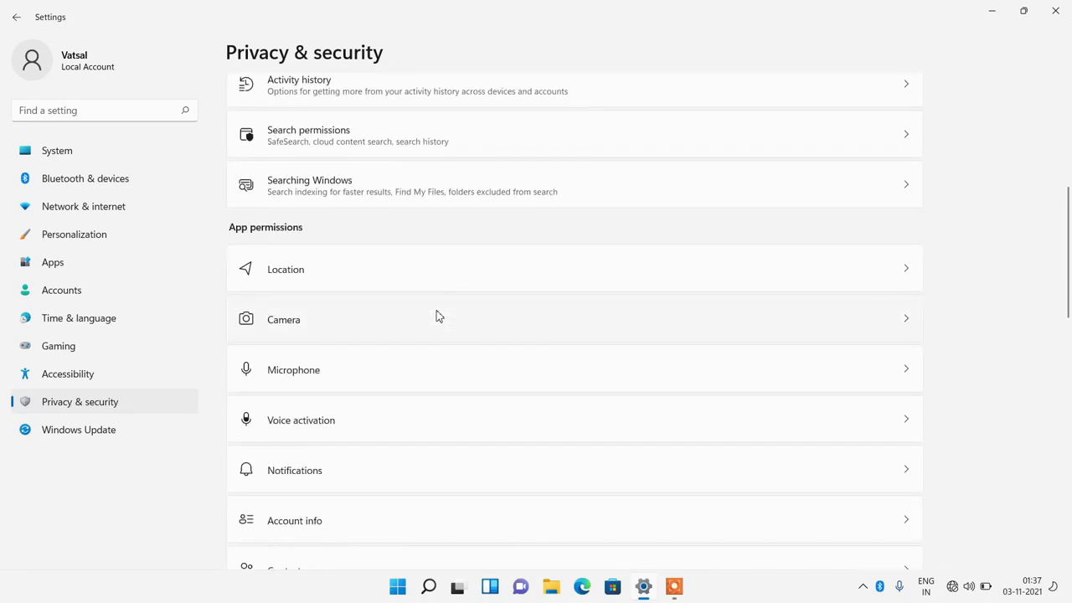
{"action": "left_click", "coordinate": [291, 438]}
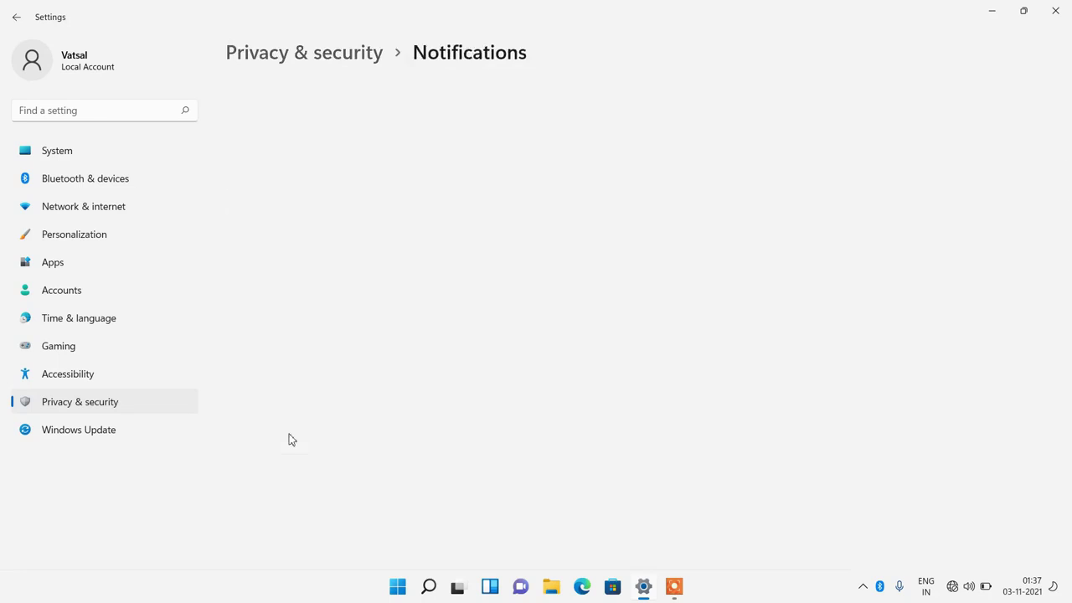
{"action": "left_click", "coordinate": [898, 105]}
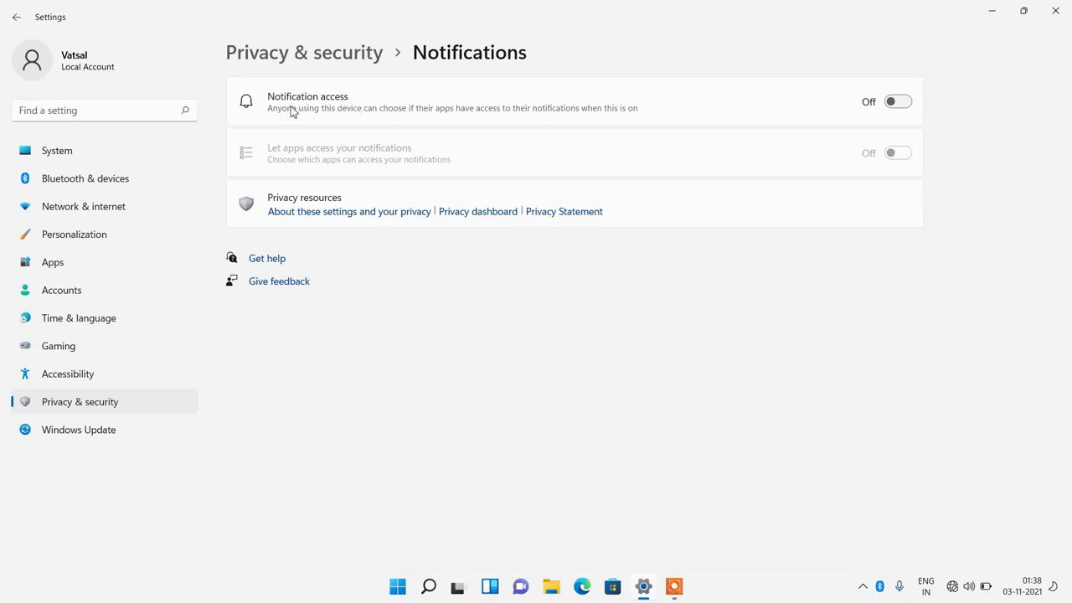
{"action": "left_click", "coordinate": [328, 53]}
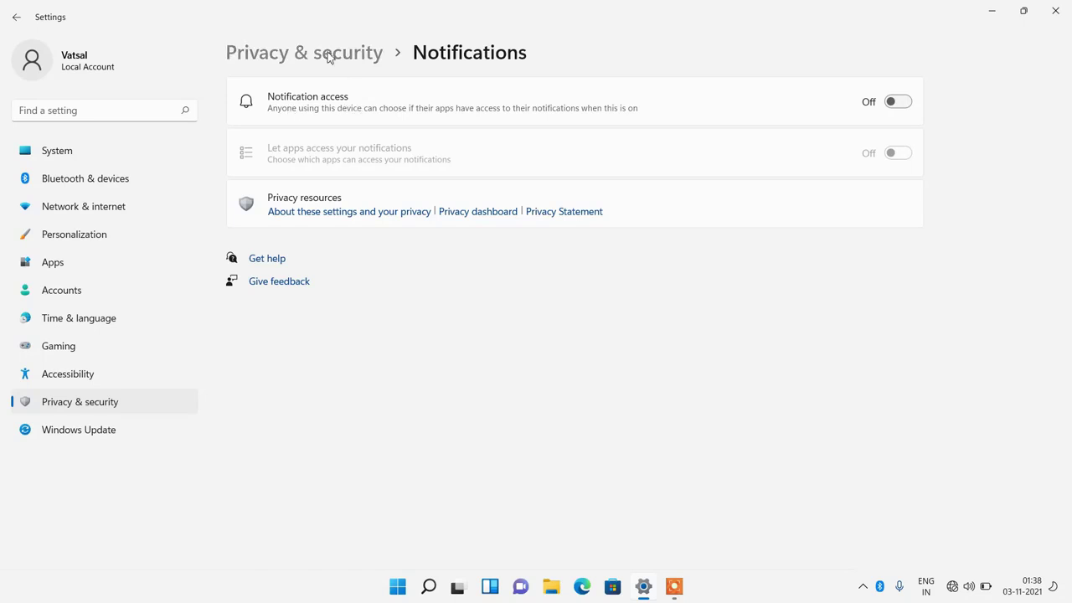
- Turn off Account info access in the app permissions and return to the Privacy & security overview
{"action": "scroll", "coordinate": [415, 349], "scroll_direction": "down", "scroll_amount": 3}
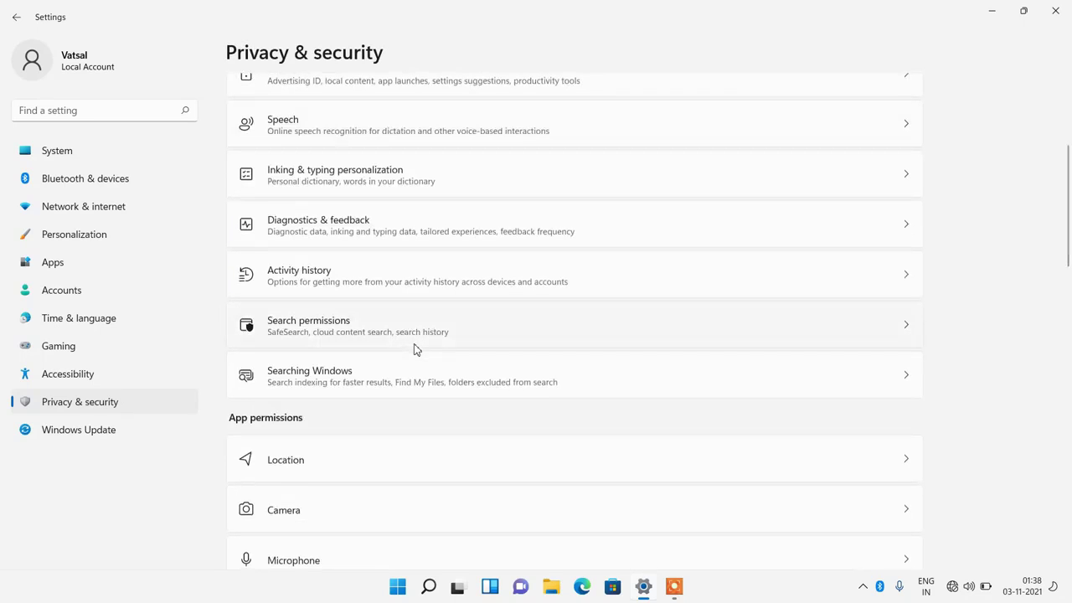
{"action": "scroll", "coordinate": [415, 350], "scroll_direction": "down", "scroll_amount": 2}
{"action": "scroll", "coordinate": [415, 349], "scroll_direction": "down", "scroll_amount": 2}
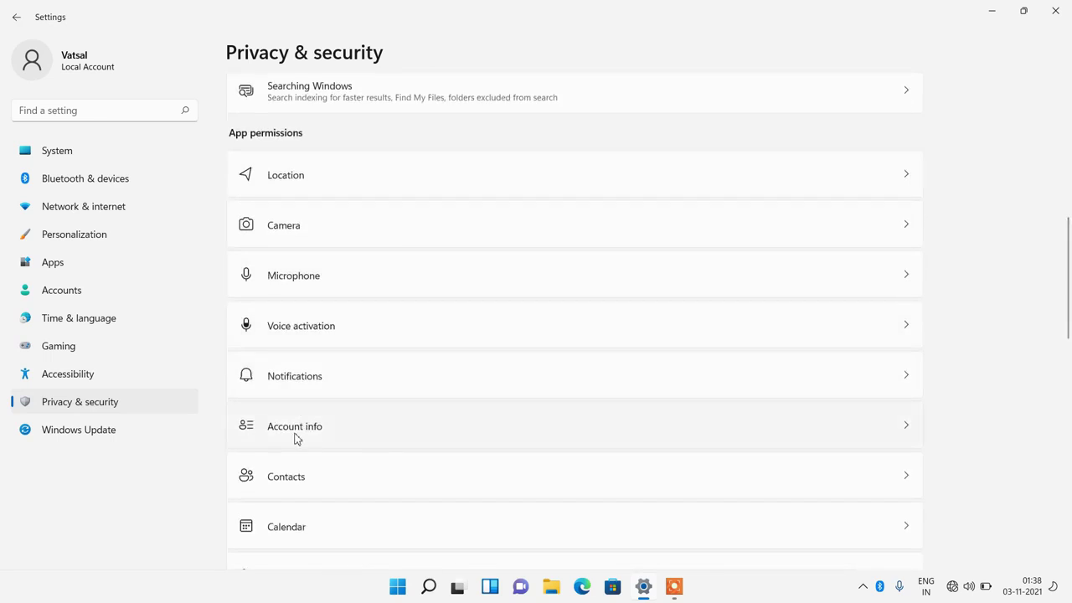
{"action": "left_click", "coordinate": [295, 437]}
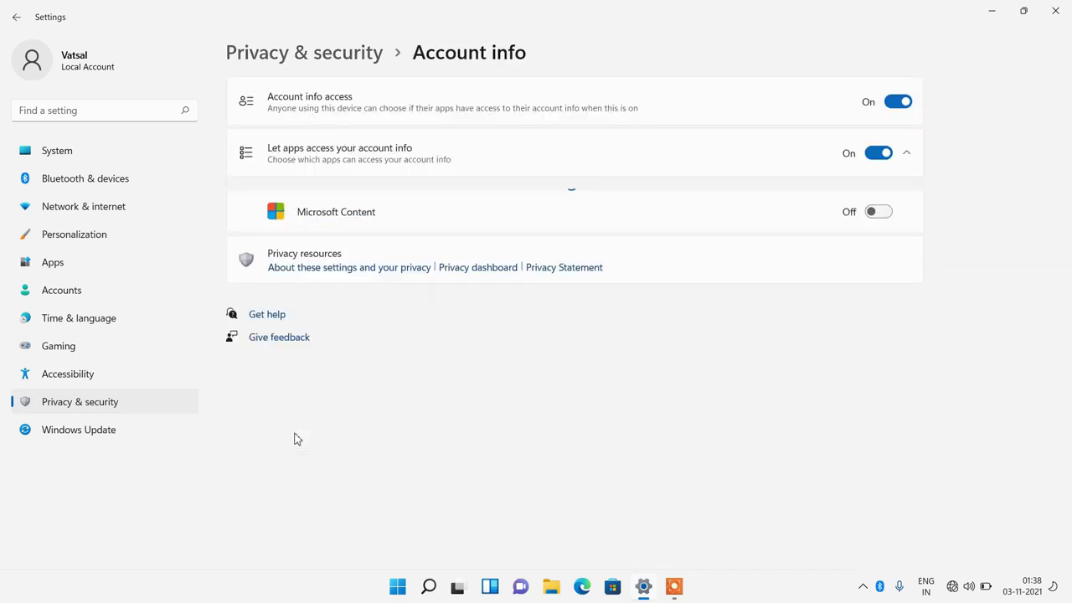
{"action": "left_click", "coordinate": [894, 108]}
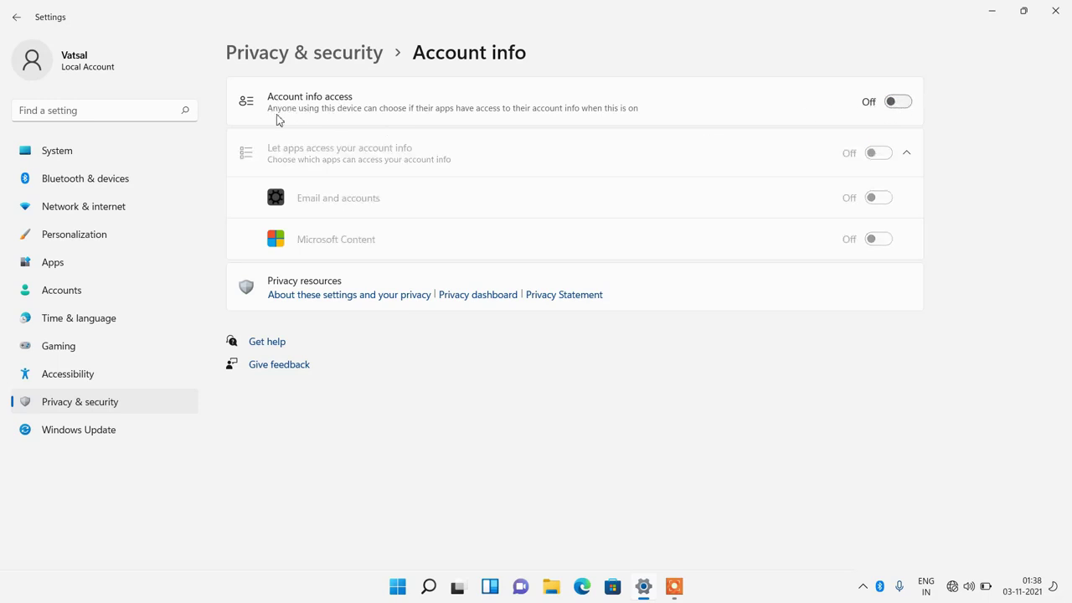
{"action": "left_click", "coordinate": [339, 55]}
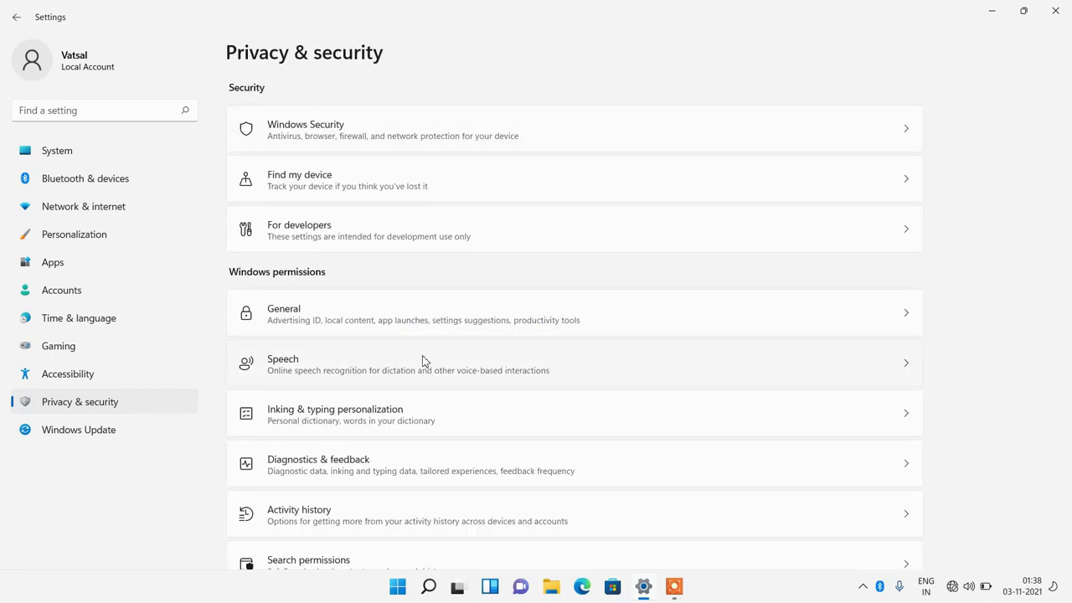
- Look through the remaining app permissions, such as Contacts, Calendar, Phone calls, Email, Messaging and Radios
{"action": "scroll", "coordinate": [423, 361], "scroll_direction": "down", "scroll_amount": 8}
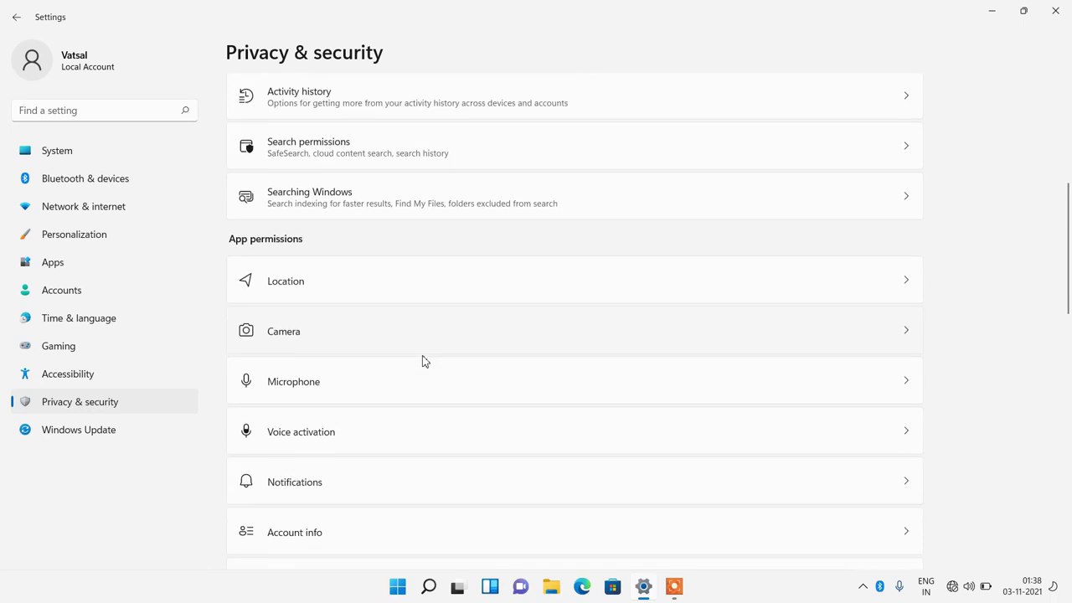
{"action": "scroll", "coordinate": [423, 361], "scroll_direction": "down", "scroll_amount": 3}
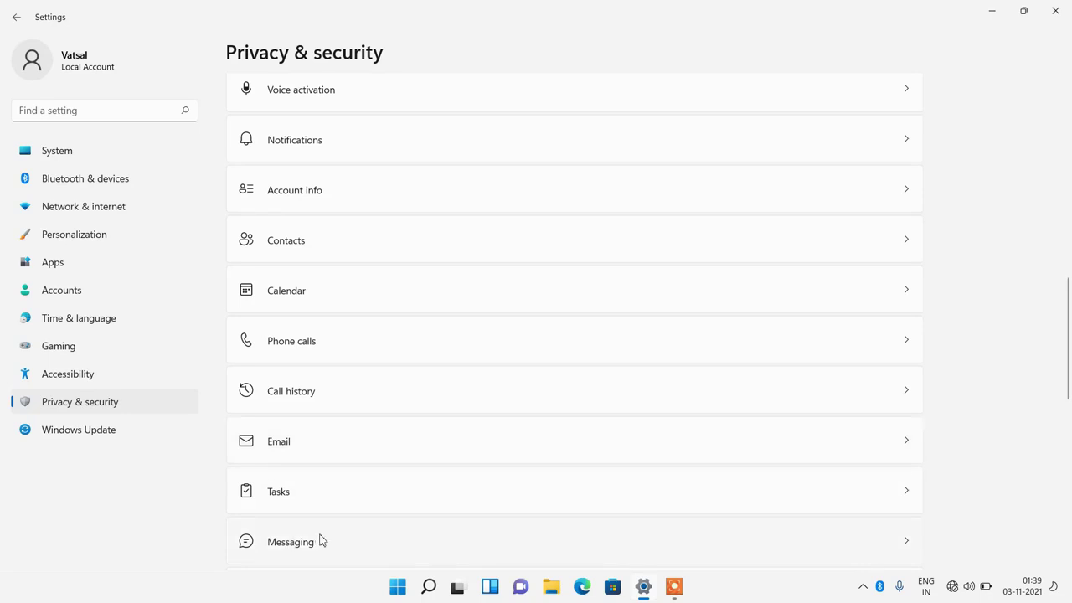
{"action": "scroll", "coordinate": [319, 541], "scroll_direction": "down", "scroll_amount": 2}
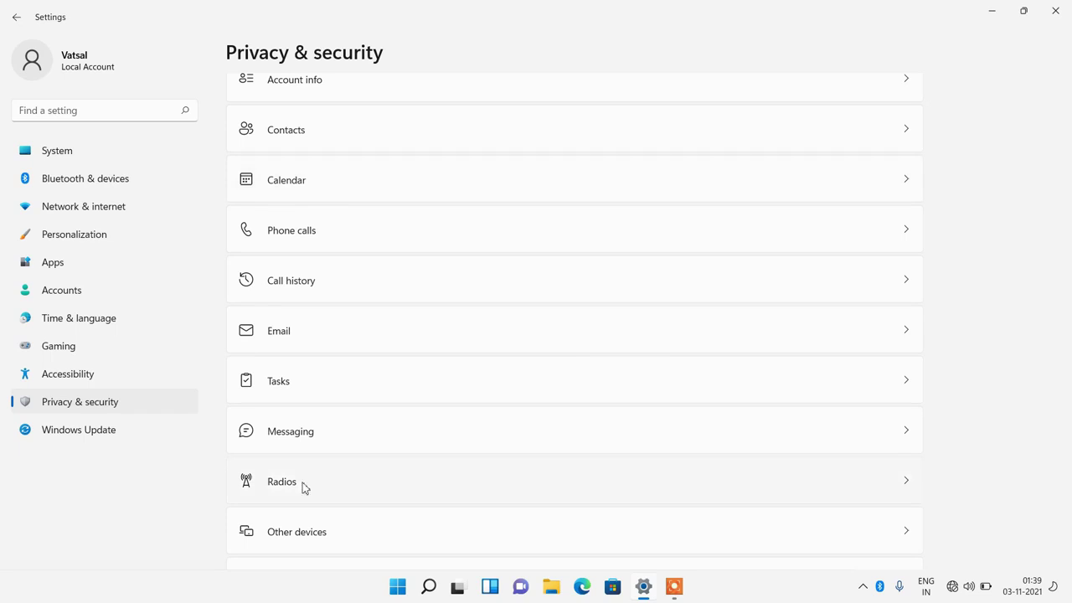
- Permanently remove the temporary files listed in the system Storage settings, including the Downloads and Recycle Bin categories
{"action": "left_click", "coordinate": [73, 156]}
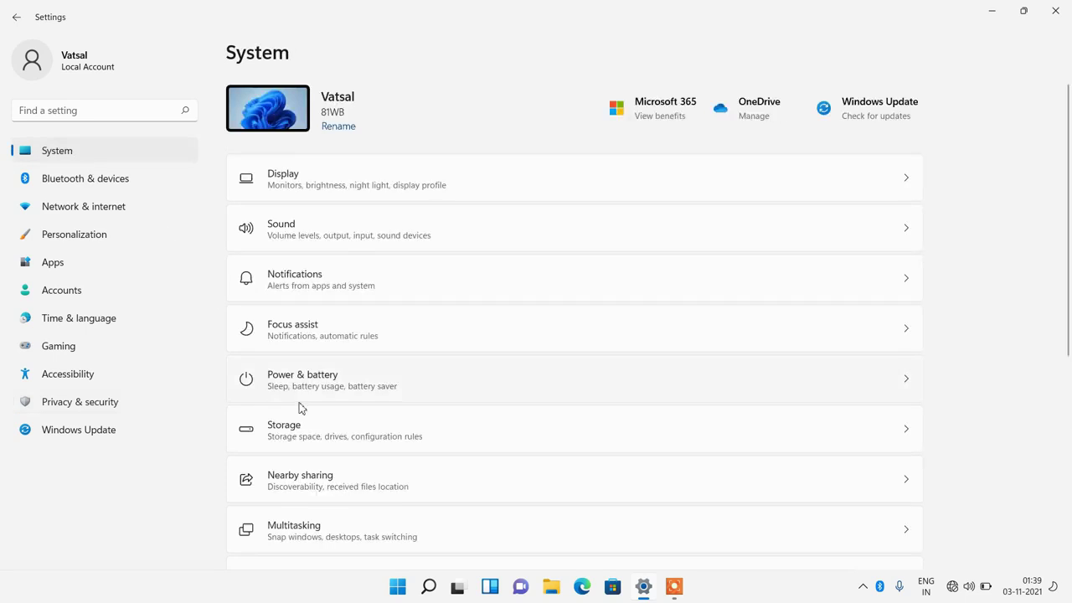
{"action": "left_click", "coordinate": [318, 434]}
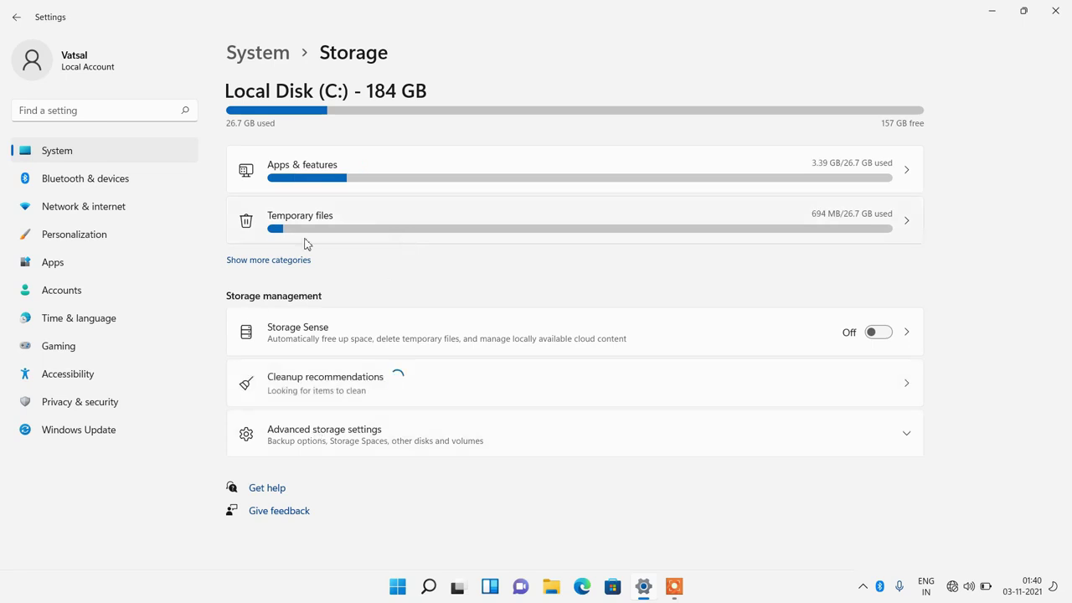
{"action": "left_click", "coordinate": [382, 225]}
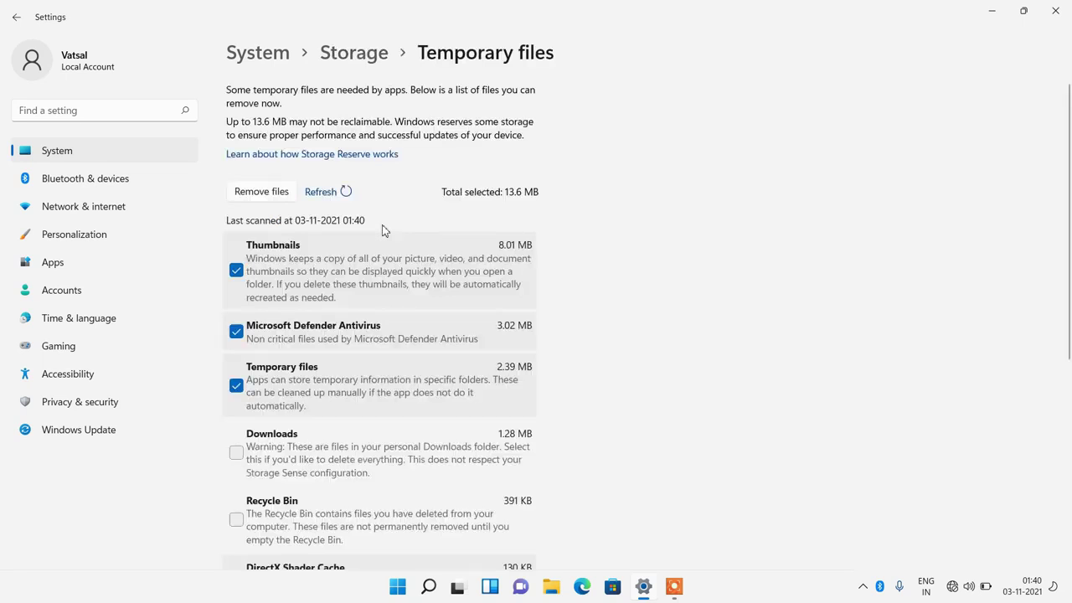
{"action": "scroll", "coordinate": [382, 226], "scroll_direction": "down", "scroll_amount": 2}
{"action": "scroll", "coordinate": [382, 226], "scroll_direction": "down", "scroll_amount": 3}
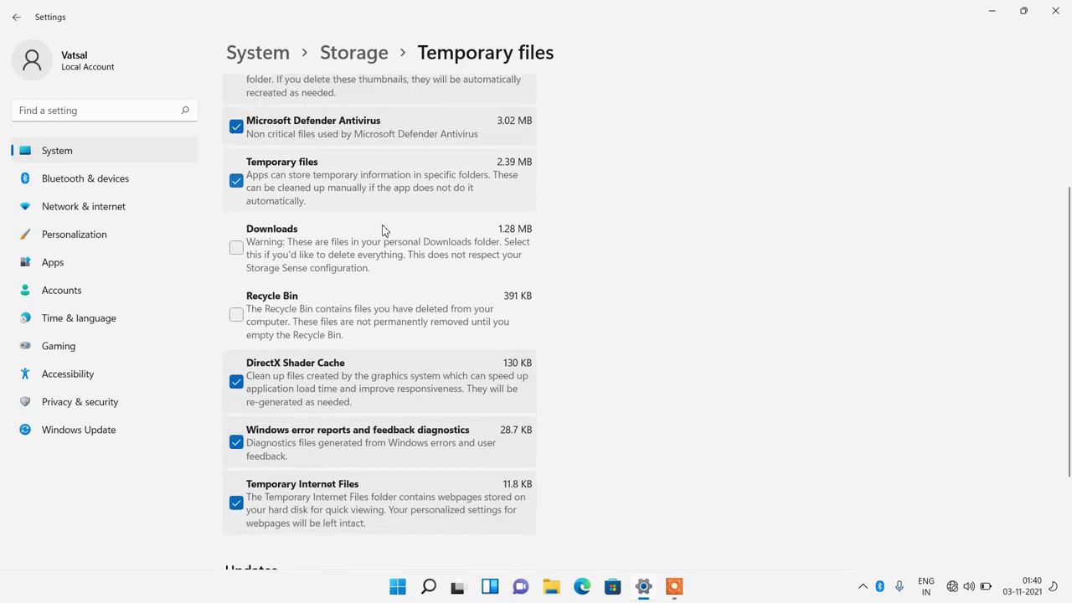
{"action": "left_click", "coordinate": [237, 179]}
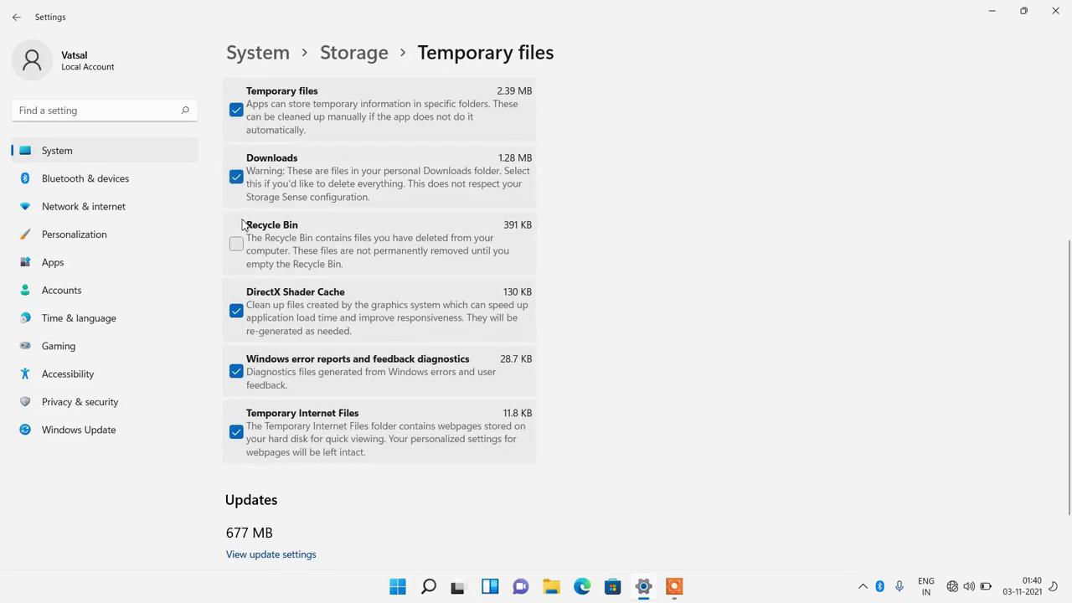
{"action": "left_click", "coordinate": [237, 243]}
{"action": "scroll", "coordinate": [277, 336], "scroll_direction": "up", "scroll_amount": 5}
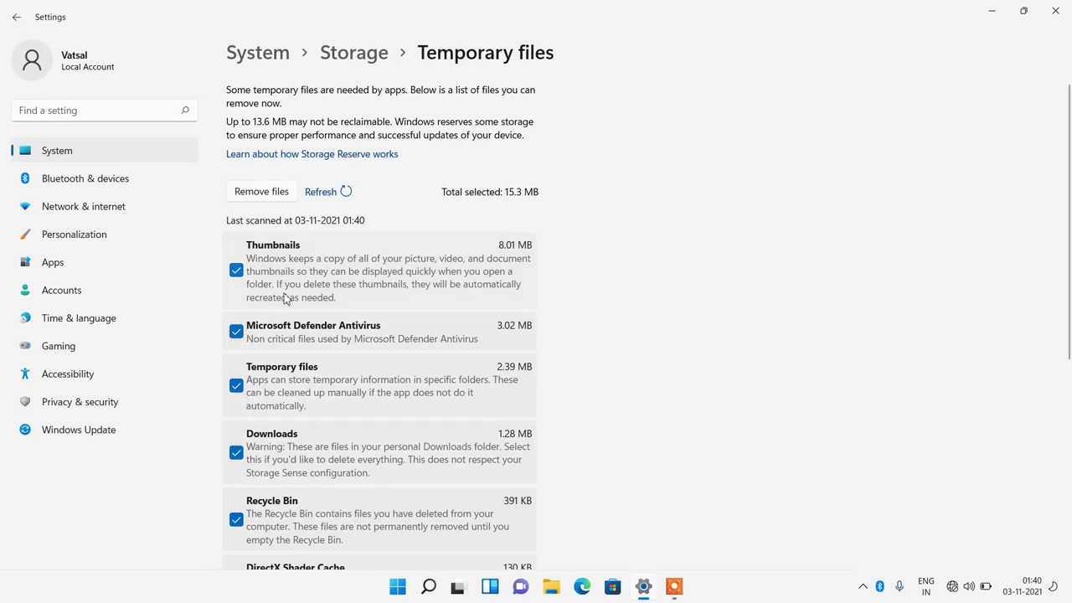
{"action": "left_click", "coordinate": [257, 195]}
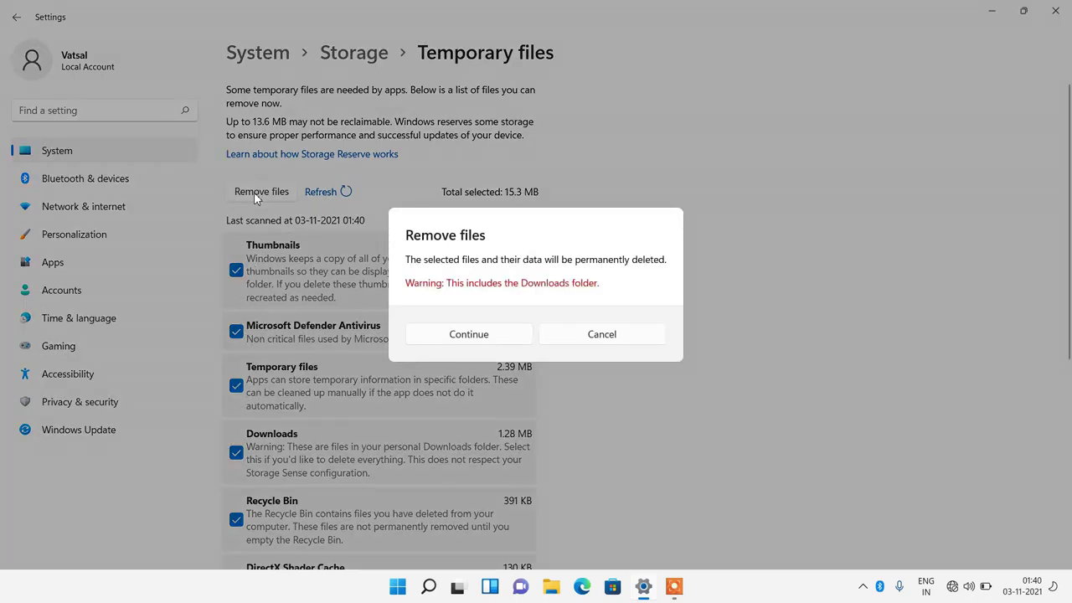
{"action": "left_click", "coordinate": [493, 341]}
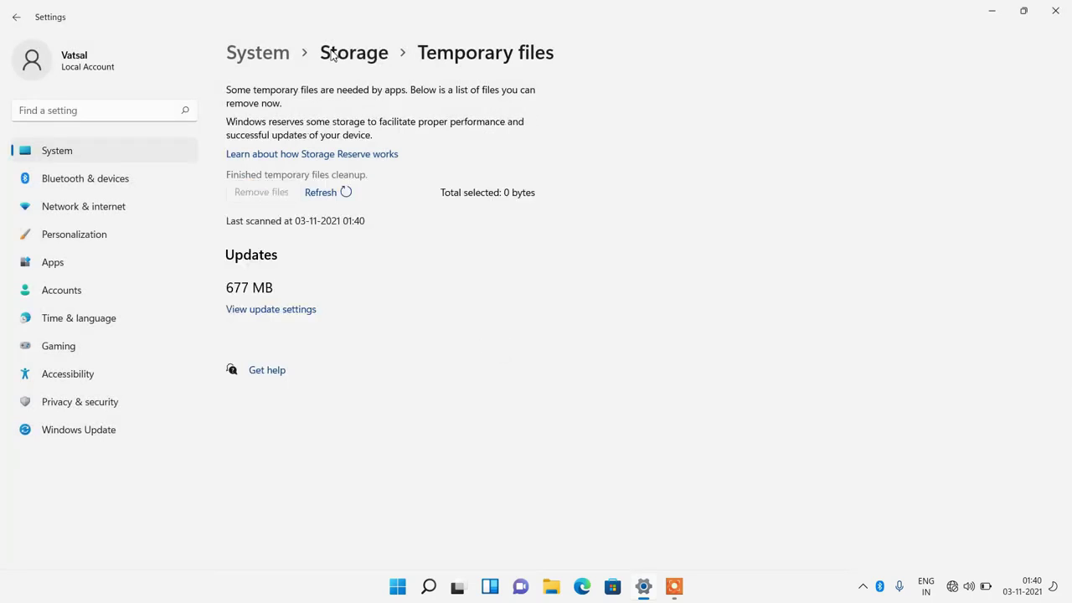
- Turn on Storage Sense in the Storage settings
{"action": "left_click", "coordinate": [345, 57]}
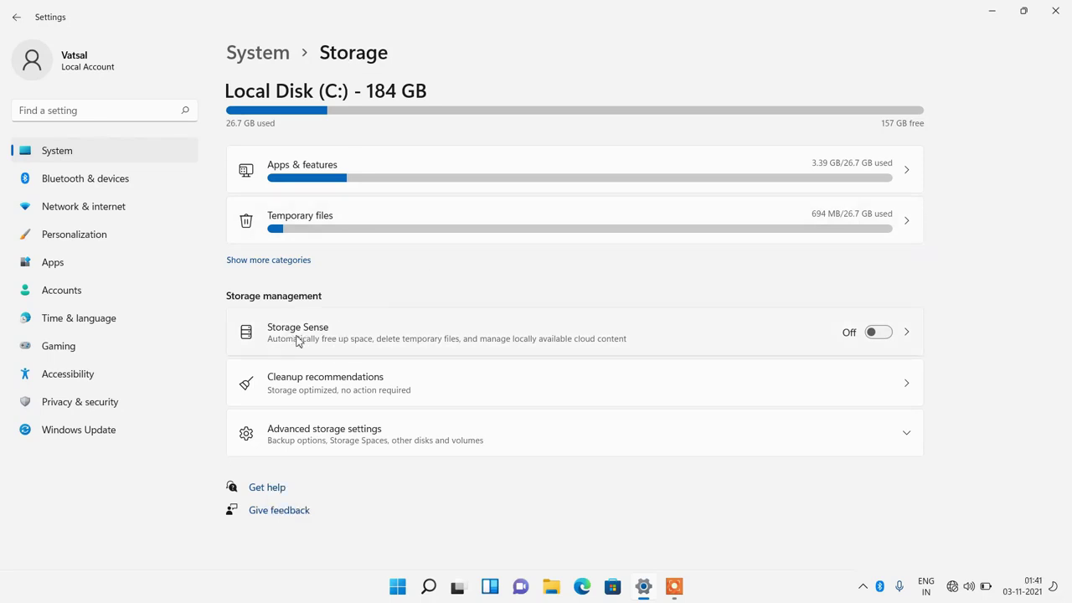
{"action": "left_click", "coordinate": [882, 333]}
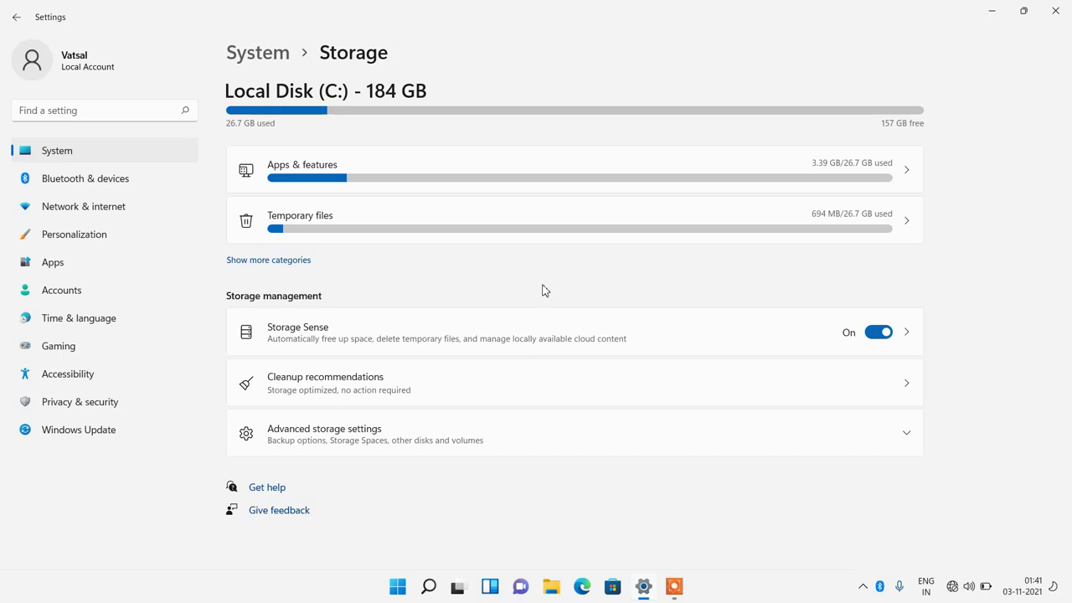
- Browse the installed apps in Apps & features and check the uninstall option for Microsoft Teams without removing it
{"action": "left_click", "coordinate": [75, 275]}
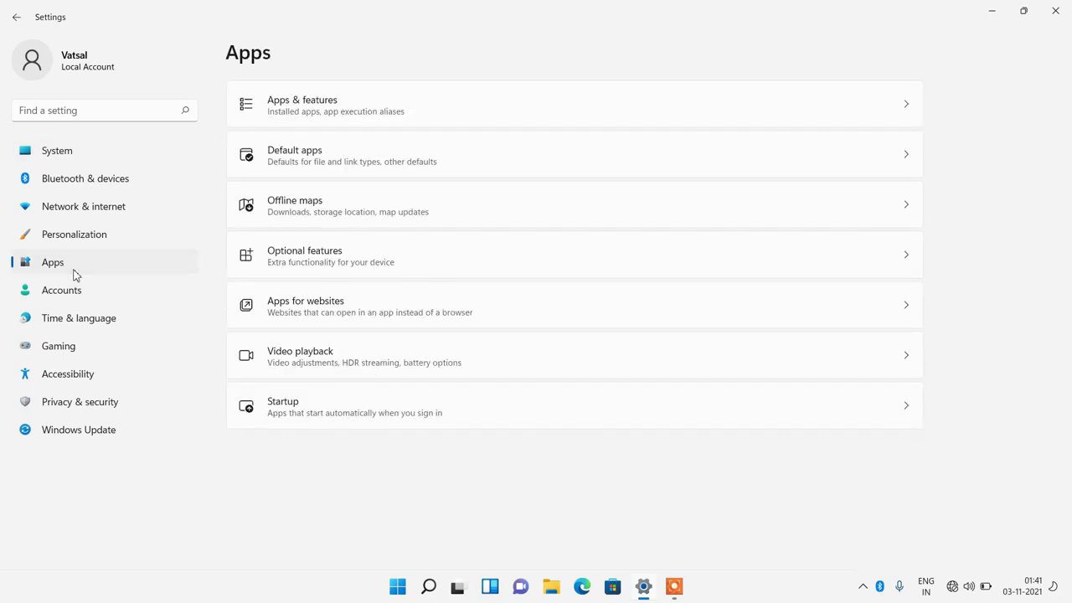
{"action": "left_click", "coordinate": [323, 113]}
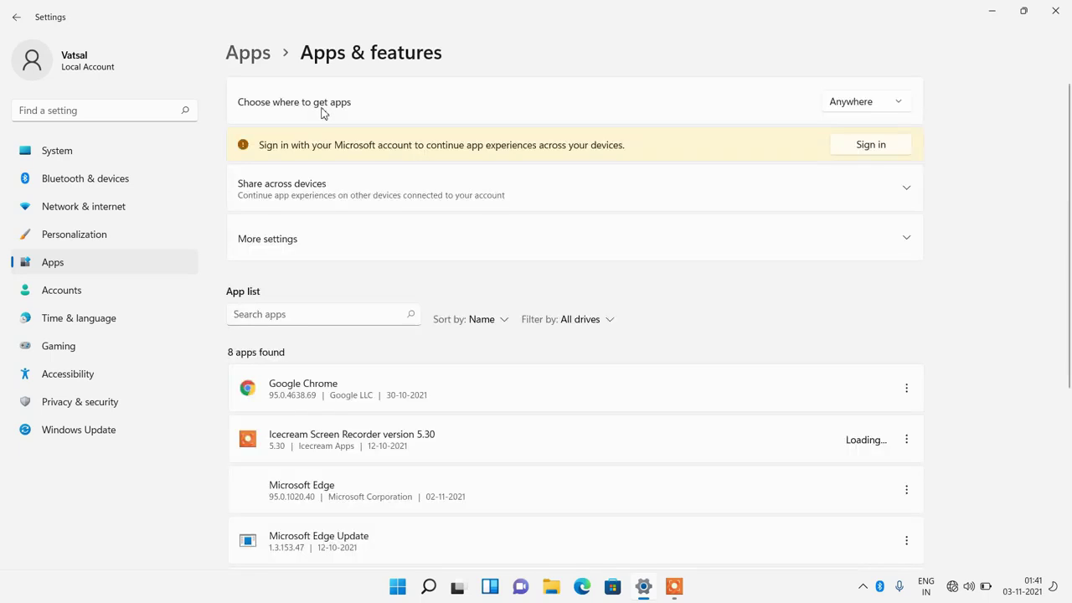
{"action": "scroll", "coordinate": [549, 322], "scroll_direction": "down", "scroll_amount": 2}
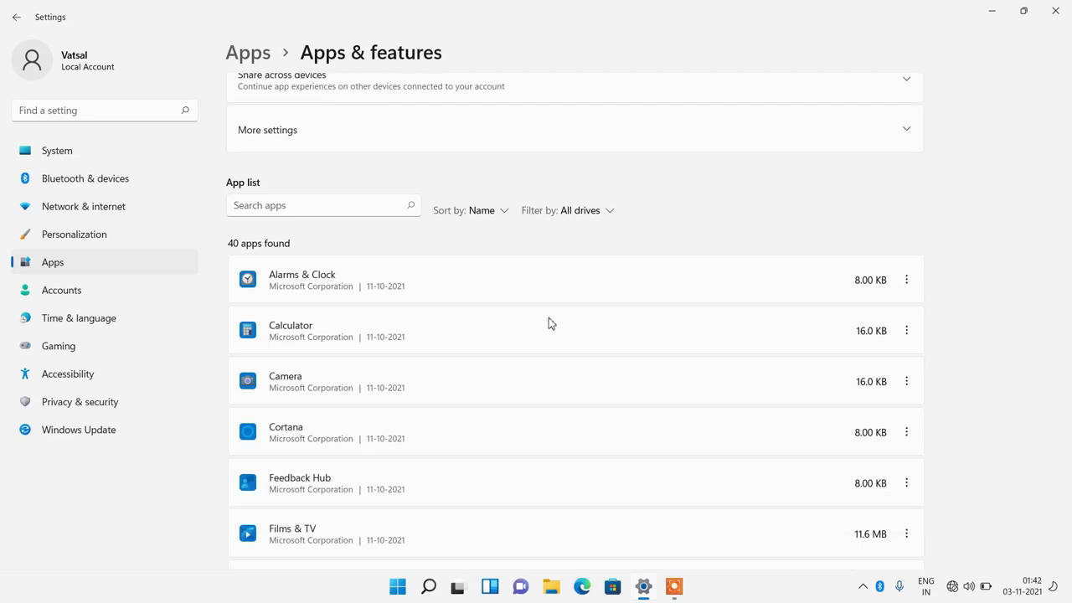
{"action": "scroll", "coordinate": [549, 319], "scroll_direction": "down", "scroll_amount": 5}
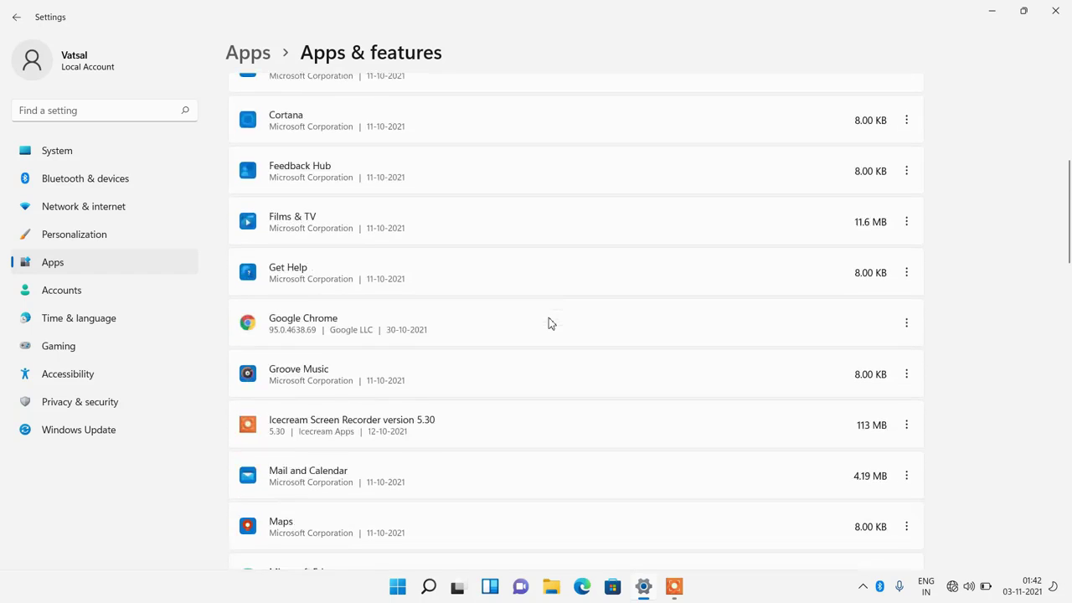
{"action": "scroll", "coordinate": [549, 325], "scroll_direction": "down", "scroll_amount": 2}
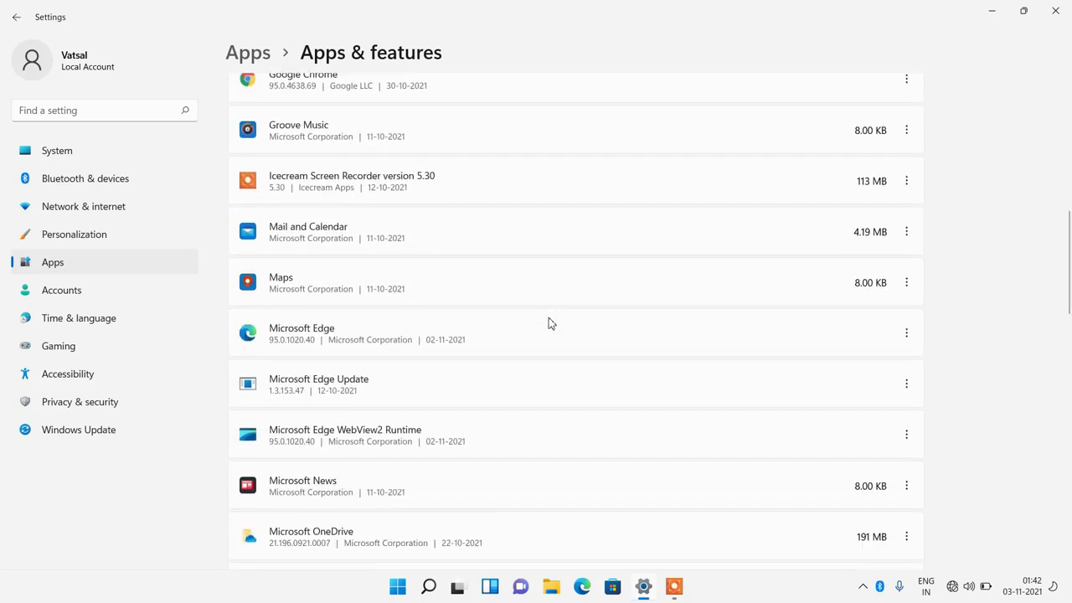
{"action": "scroll", "coordinate": [549, 324], "scroll_direction": "down", "scroll_amount": 1}
{"action": "scroll", "coordinate": [548, 324], "scroll_direction": "down", "scroll_amount": 3}
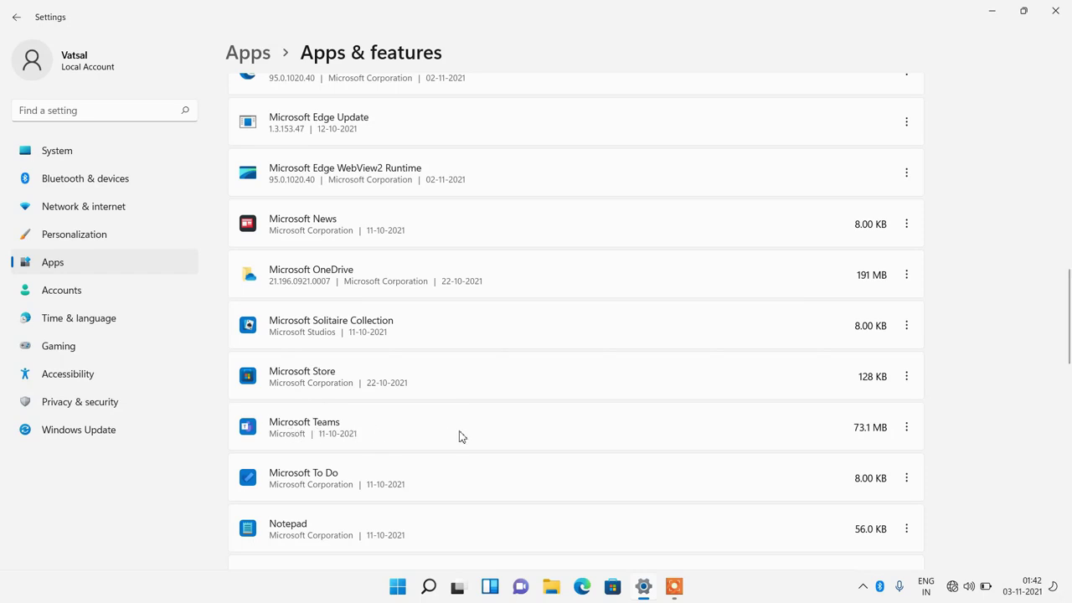
{"action": "left_click", "coordinate": [911, 430]}
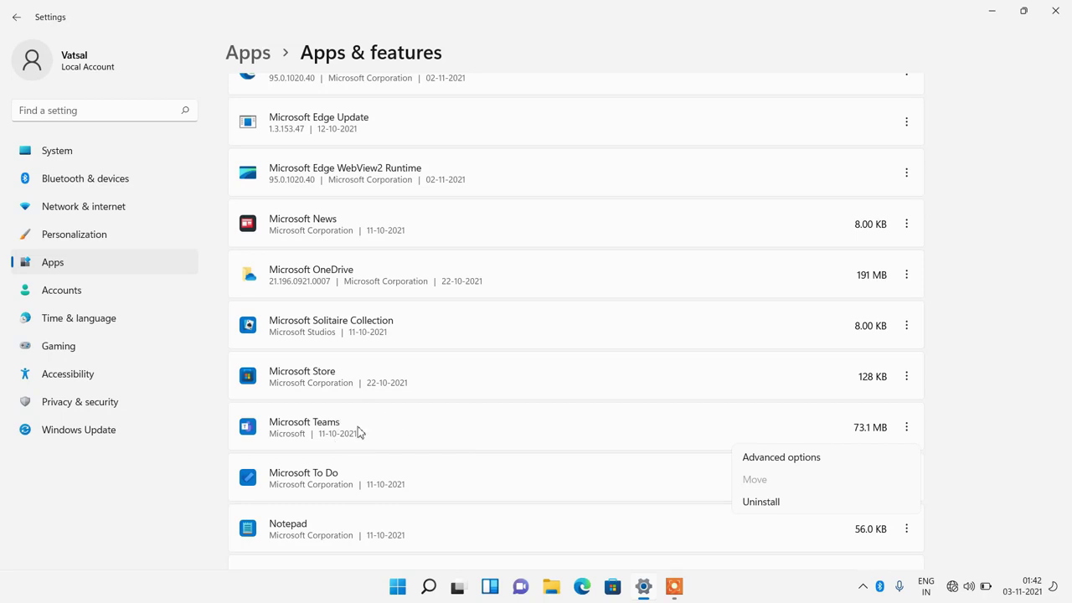
{"action": "left_click", "coordinate": [996, 405]}
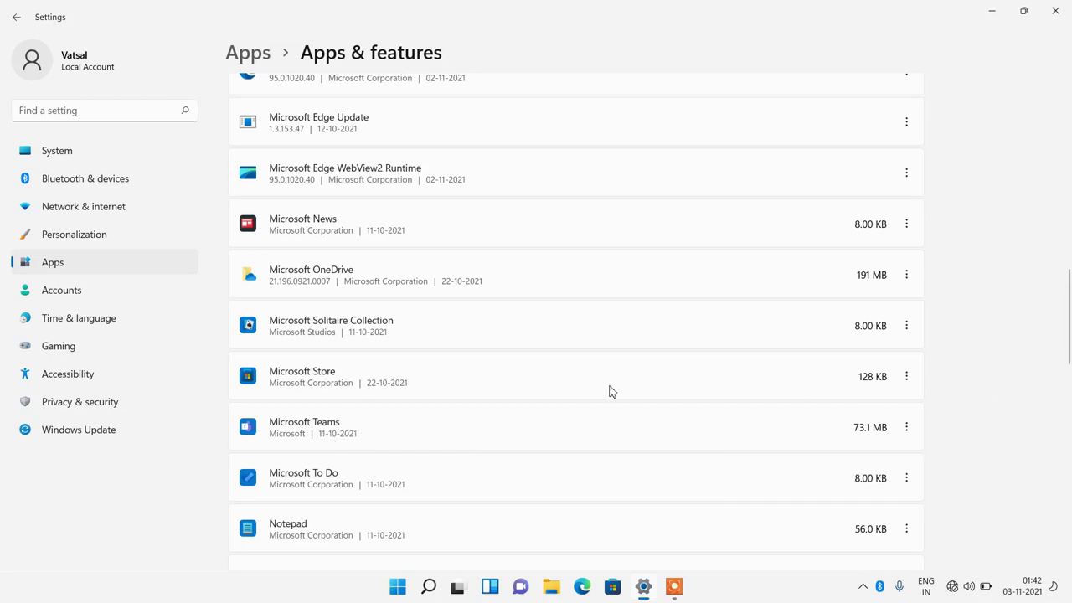
- Check the uninstall option for Weather further down the installed apps without removing it, and close Settings
{"action": "scroll", "coordinate": [610, 391], "scroll_direction": "down", "scroll_amount": 5}
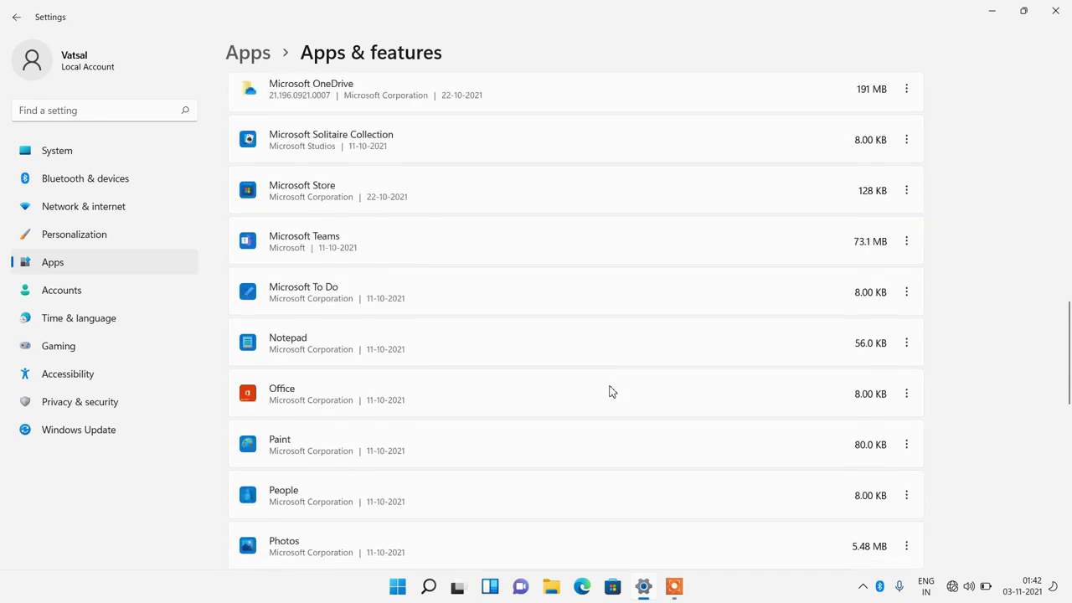
{"action": "scroll", "coordinate": [610, 392], "scroll_direction": "down", "scroll_amount": 5}
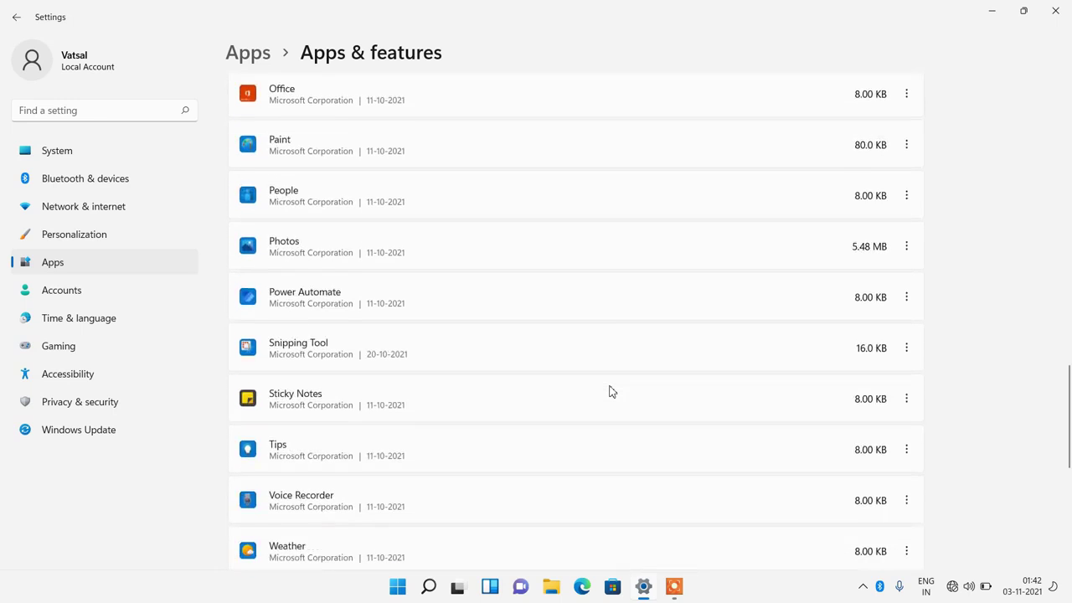
{"action": "scroll", "coordinate": [610, 391], "scroll_direction": "down", "scroll_amount": 3}
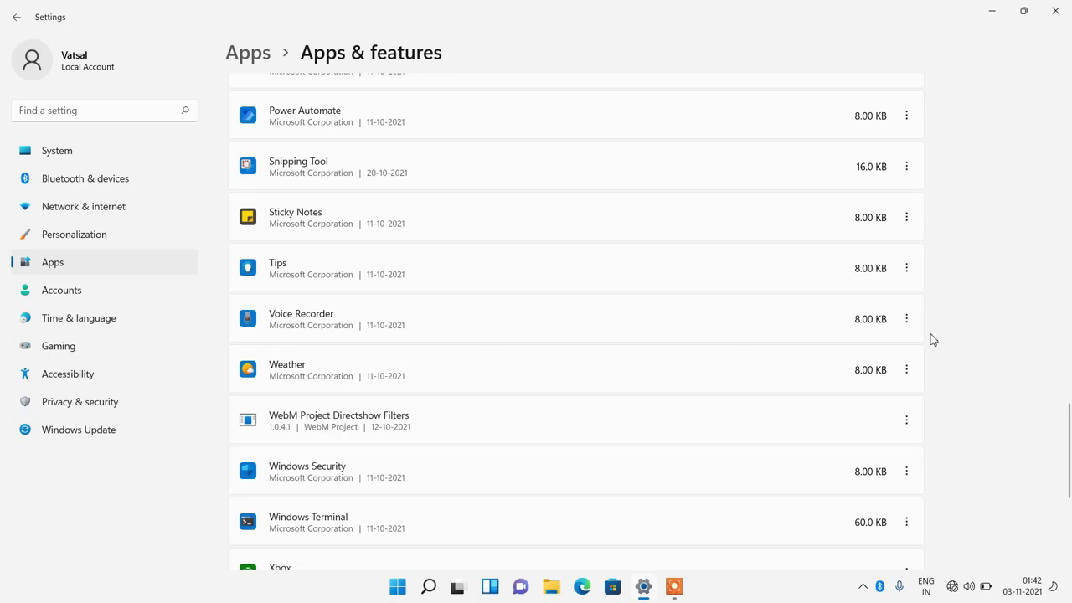
{"action": "left_click", "coordinate": [907, 373]}
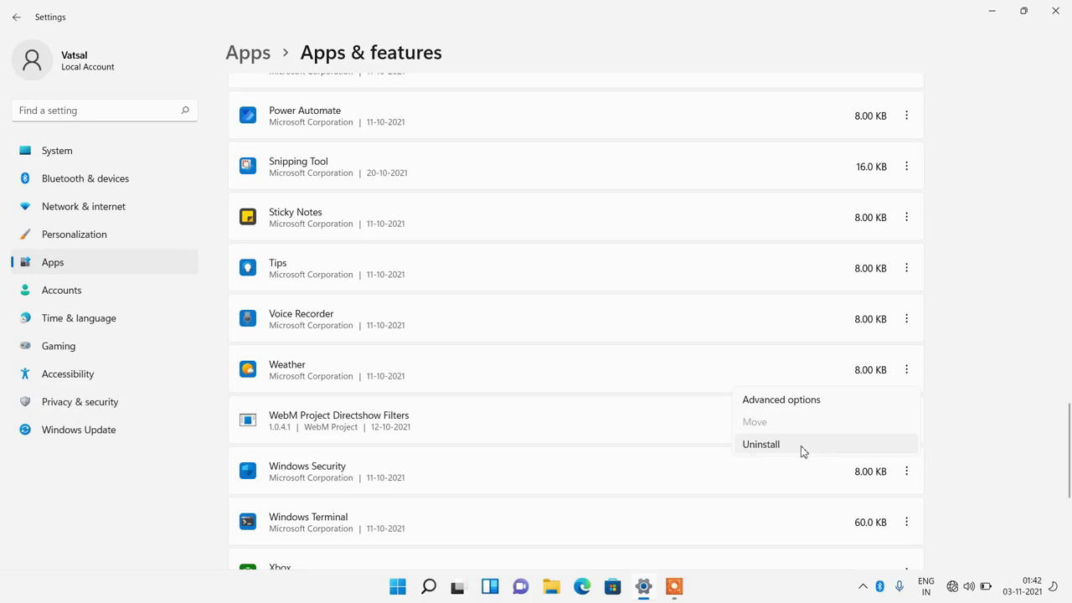
{"action": "left_click", "coordinate": [1010, 425]}
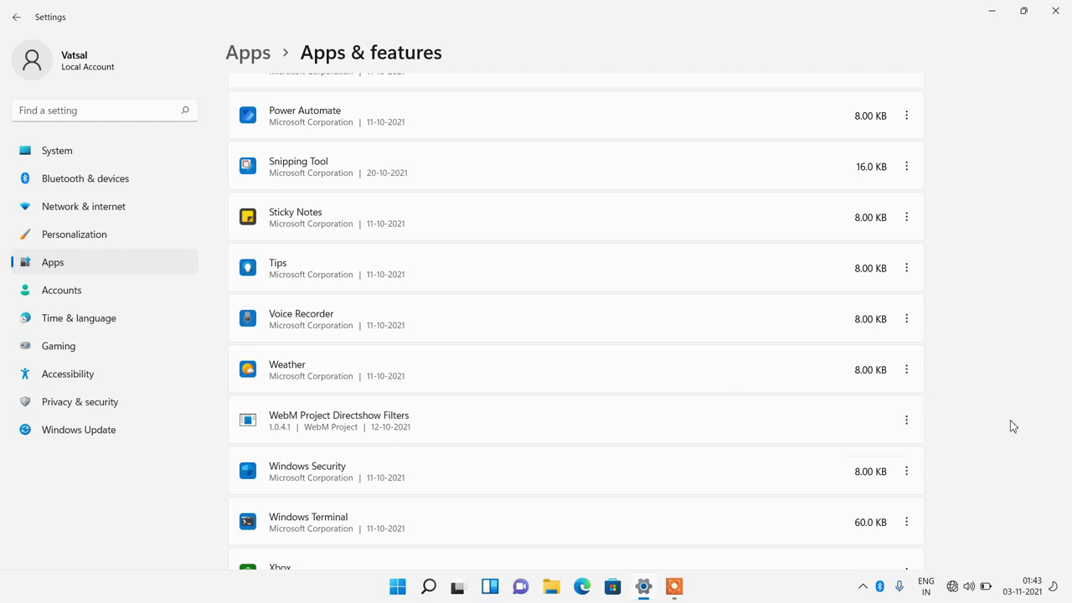
{"action": "left_click", "coordinate": [1057, 17]}
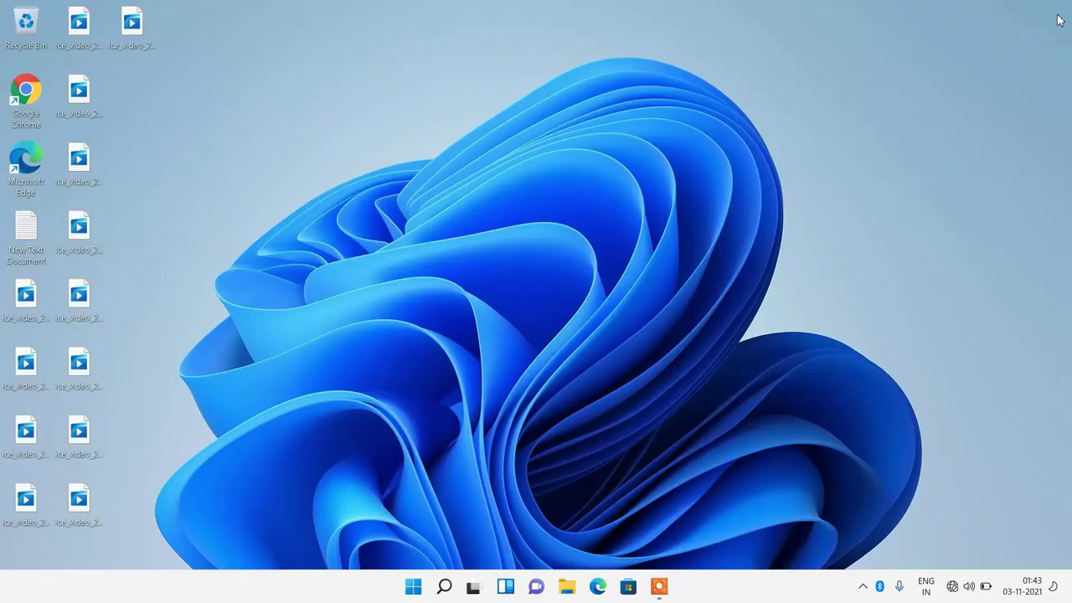